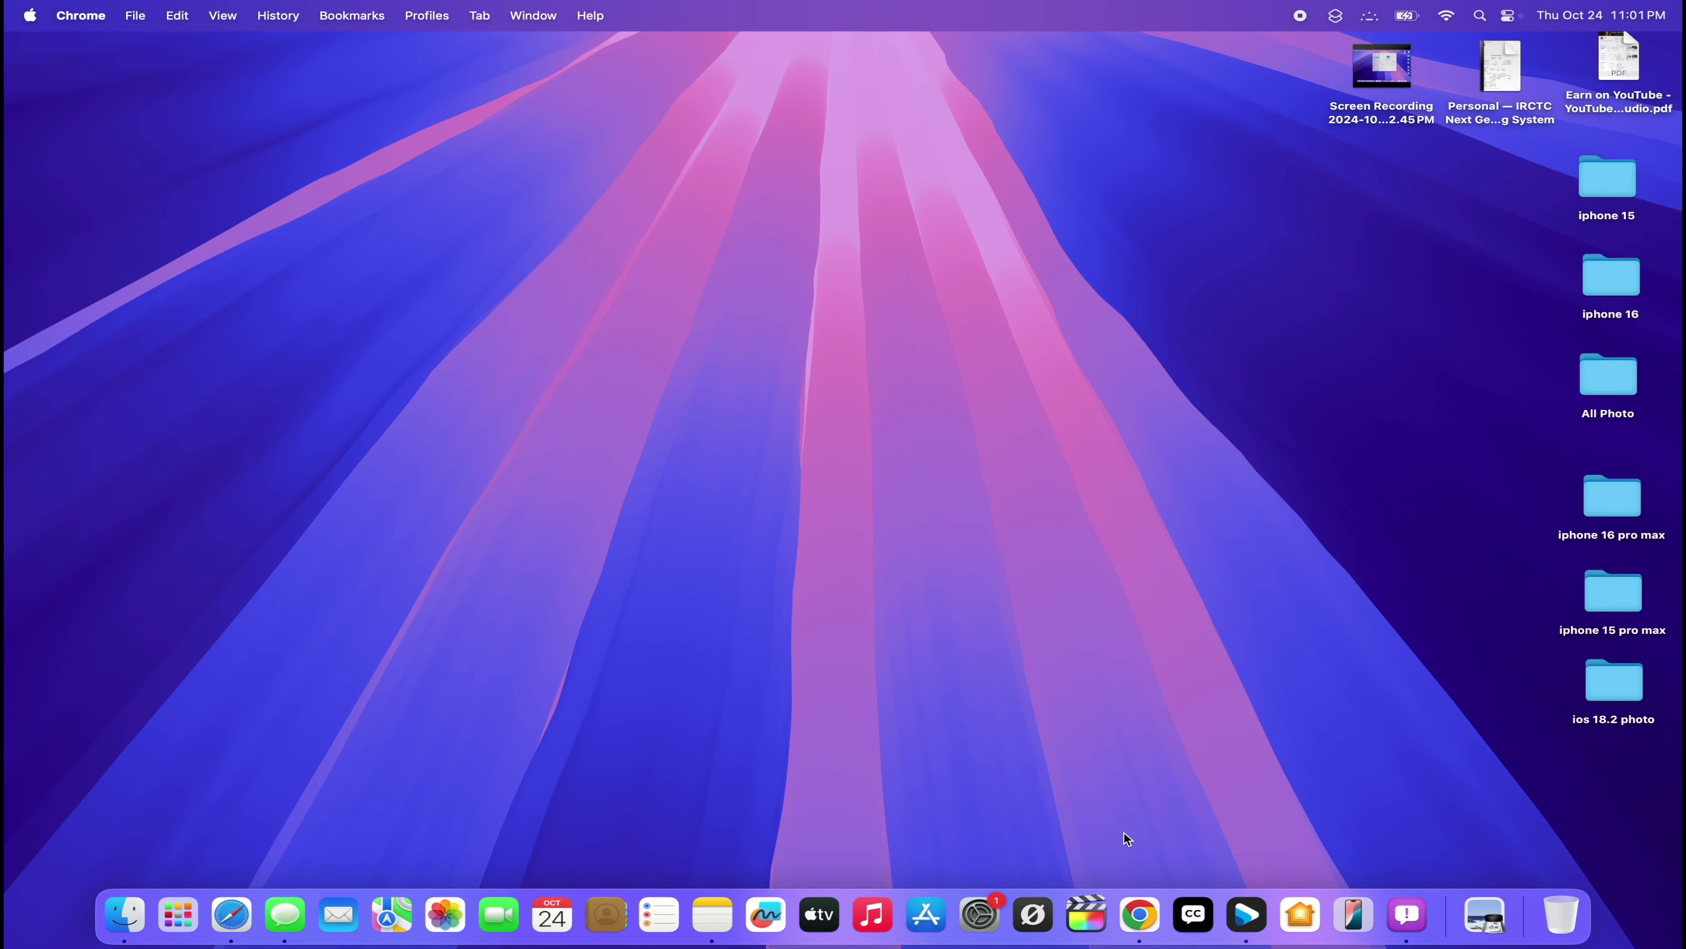
- Set the Mac's region to United States in the Language & Region system settings
click(981, 916)
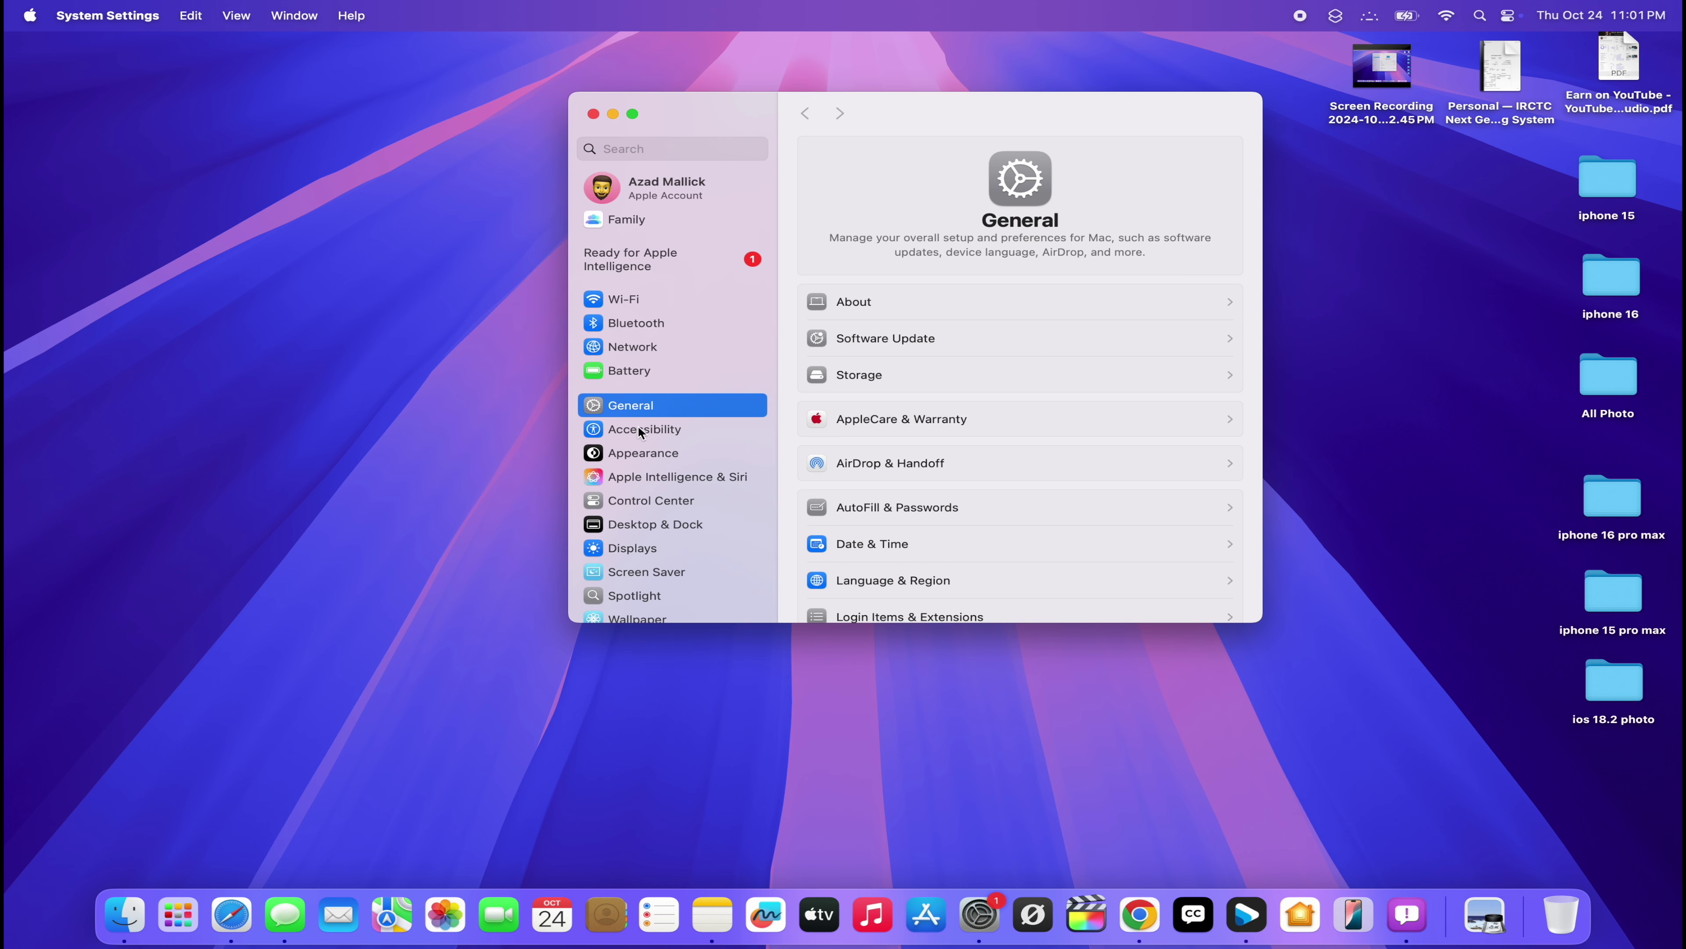
click(632, 469)
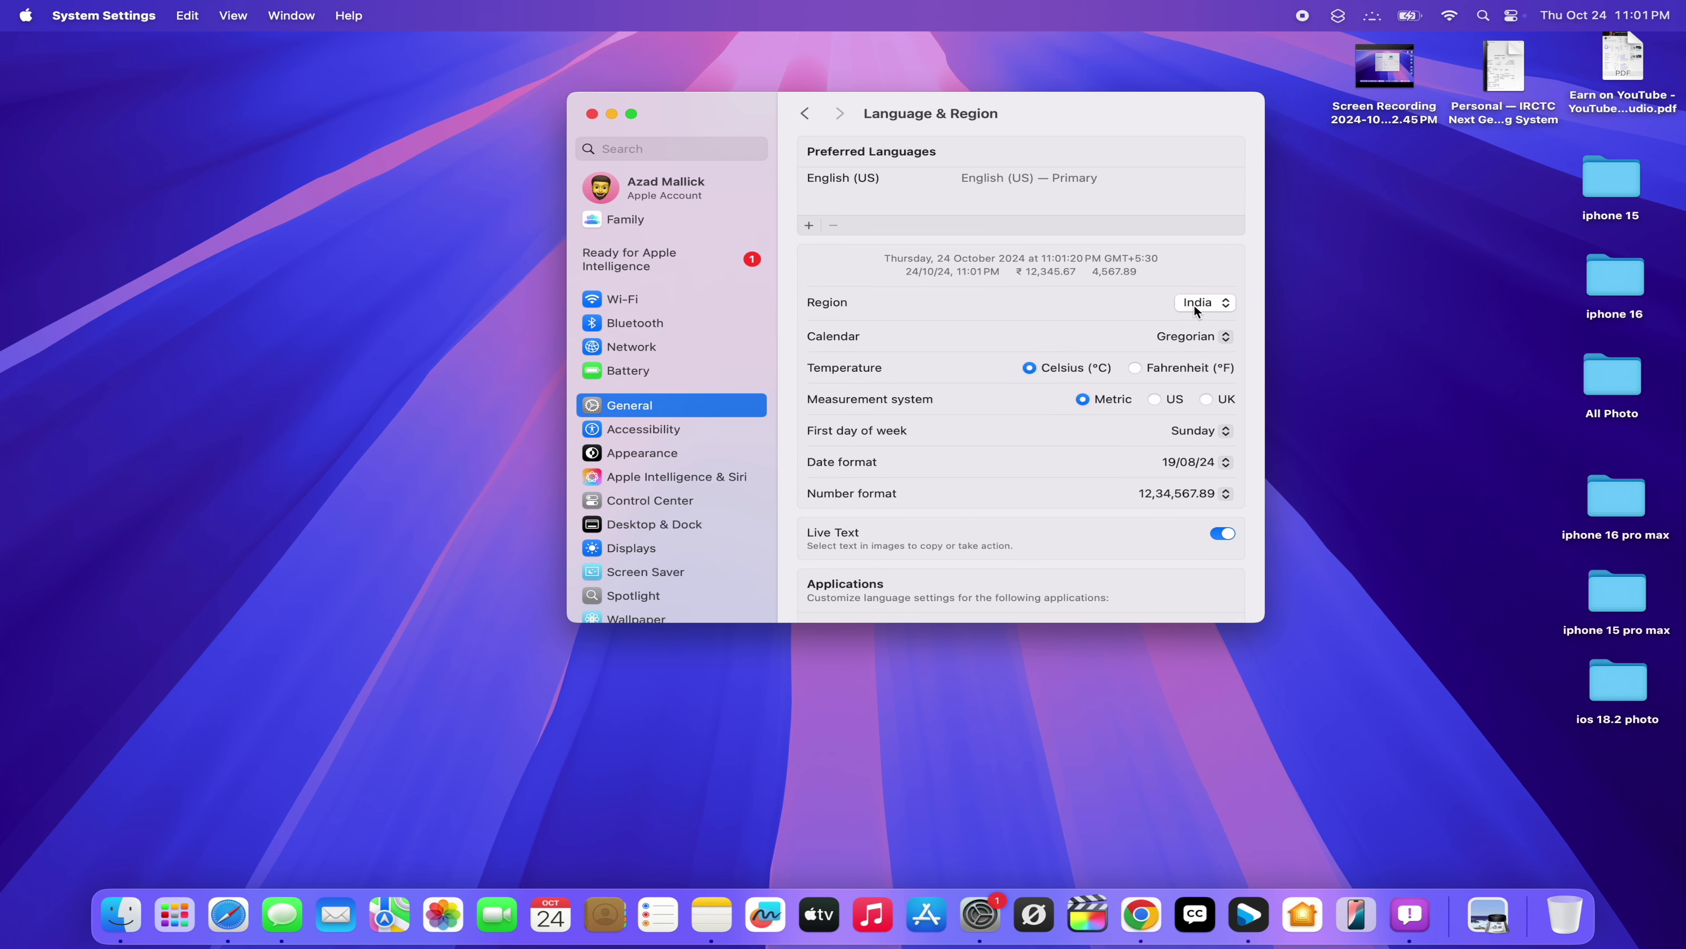
click(1194, 303)
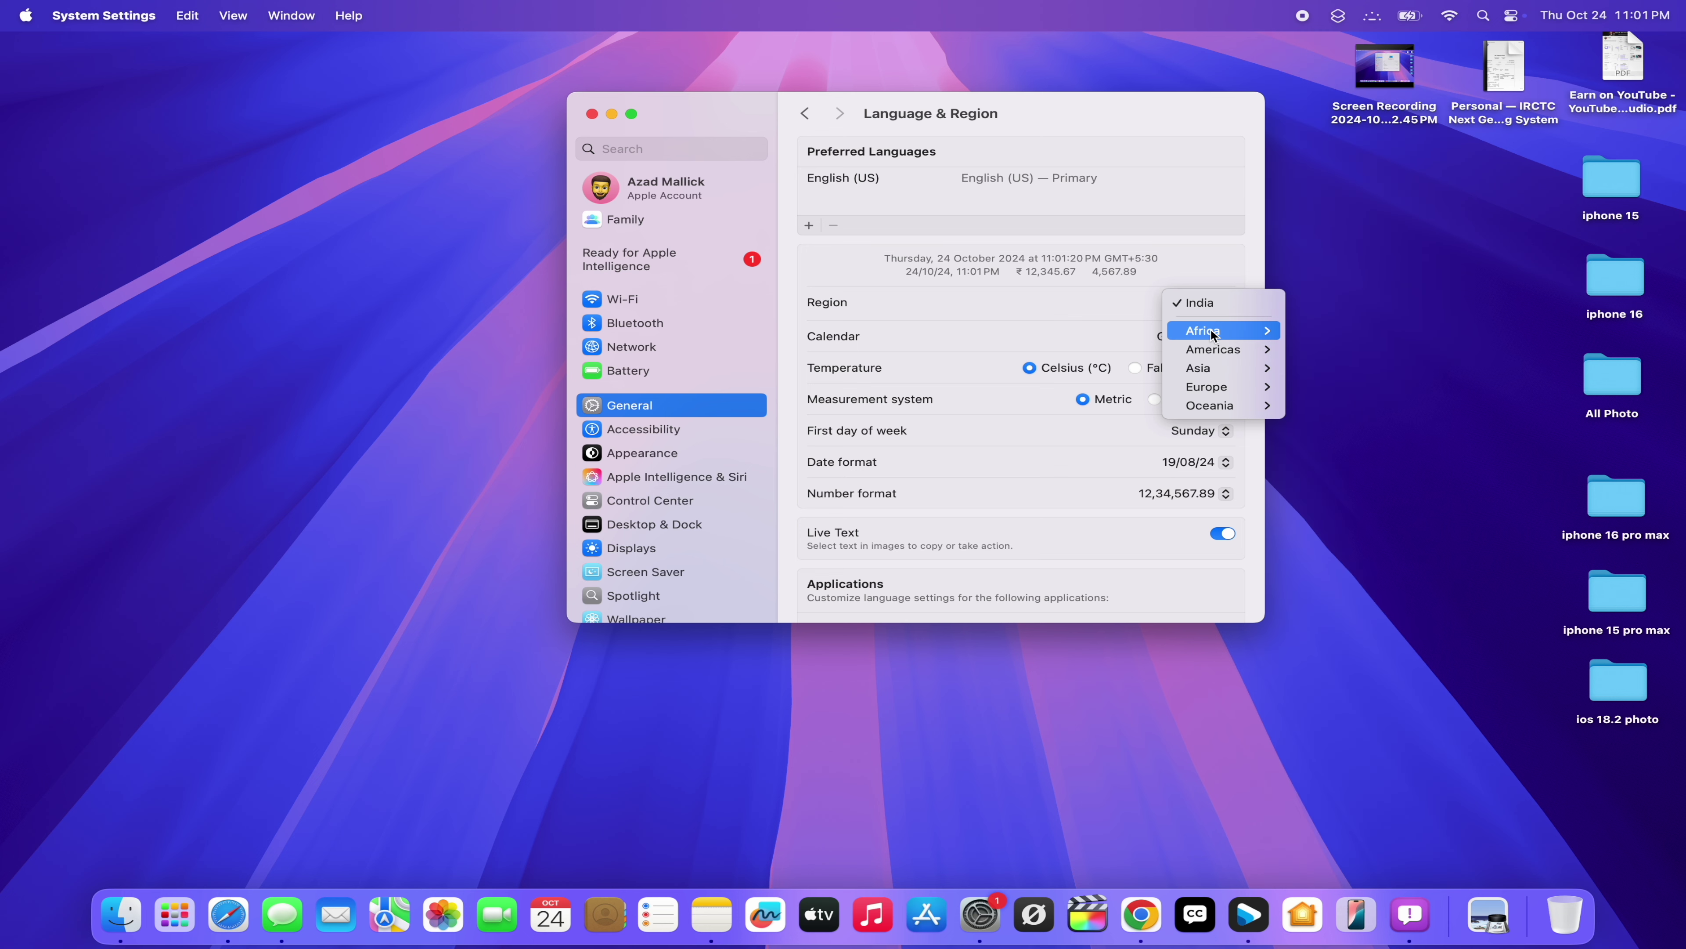
mouse_move(1212, 334)
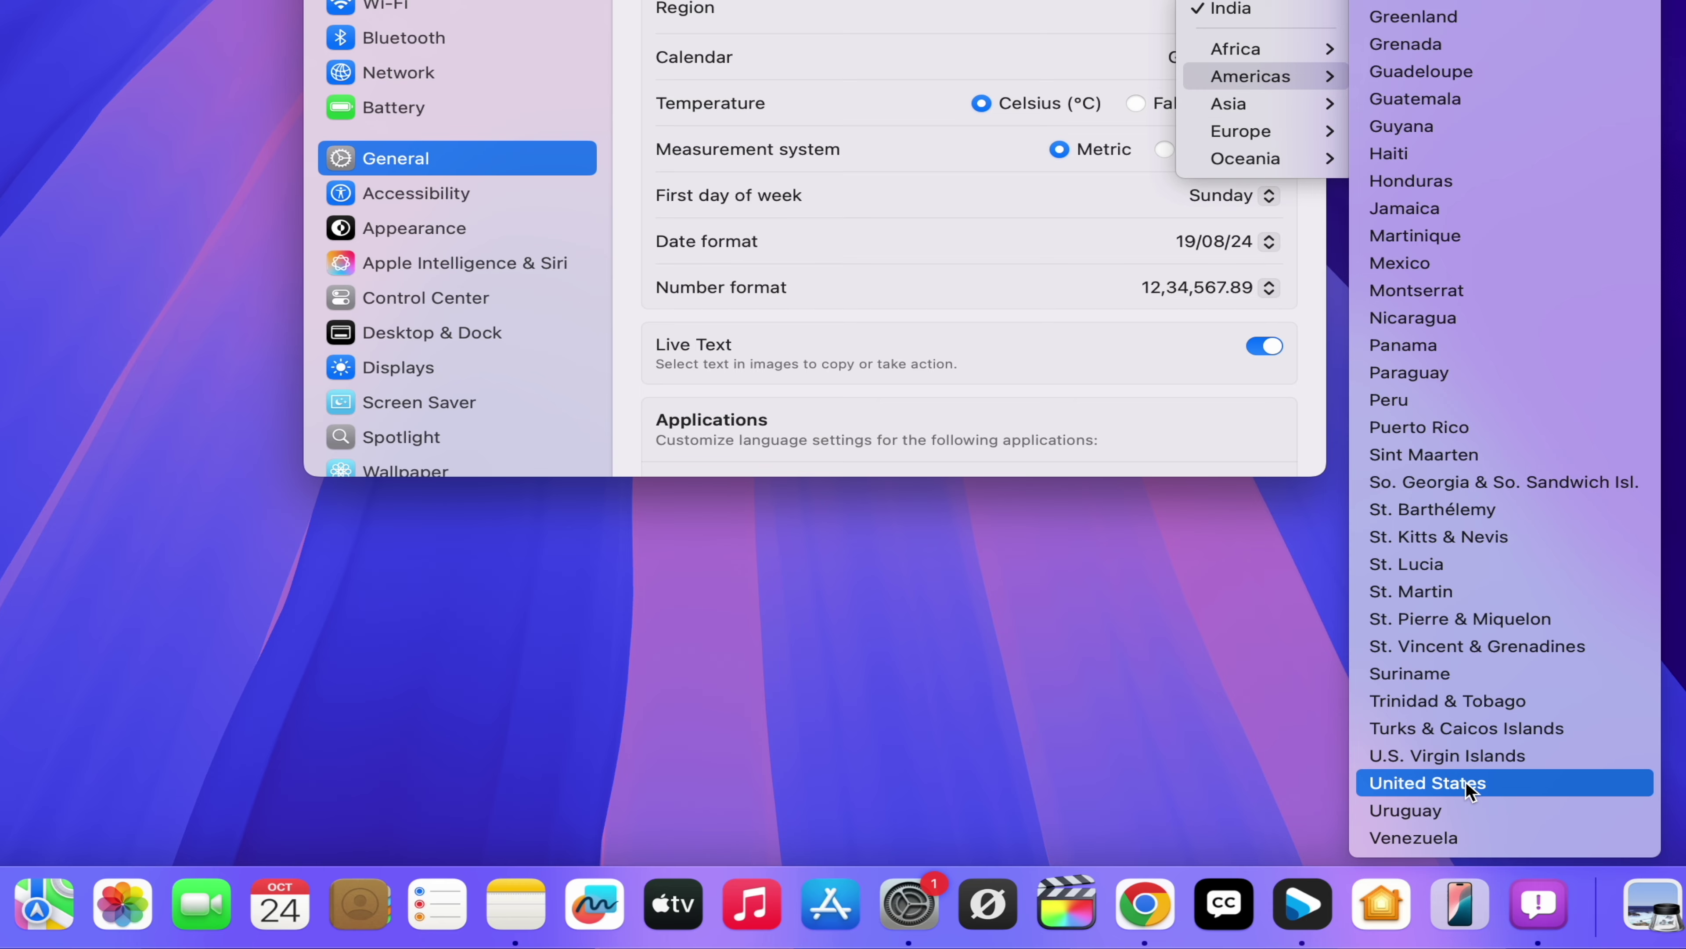
click(1361, 834)
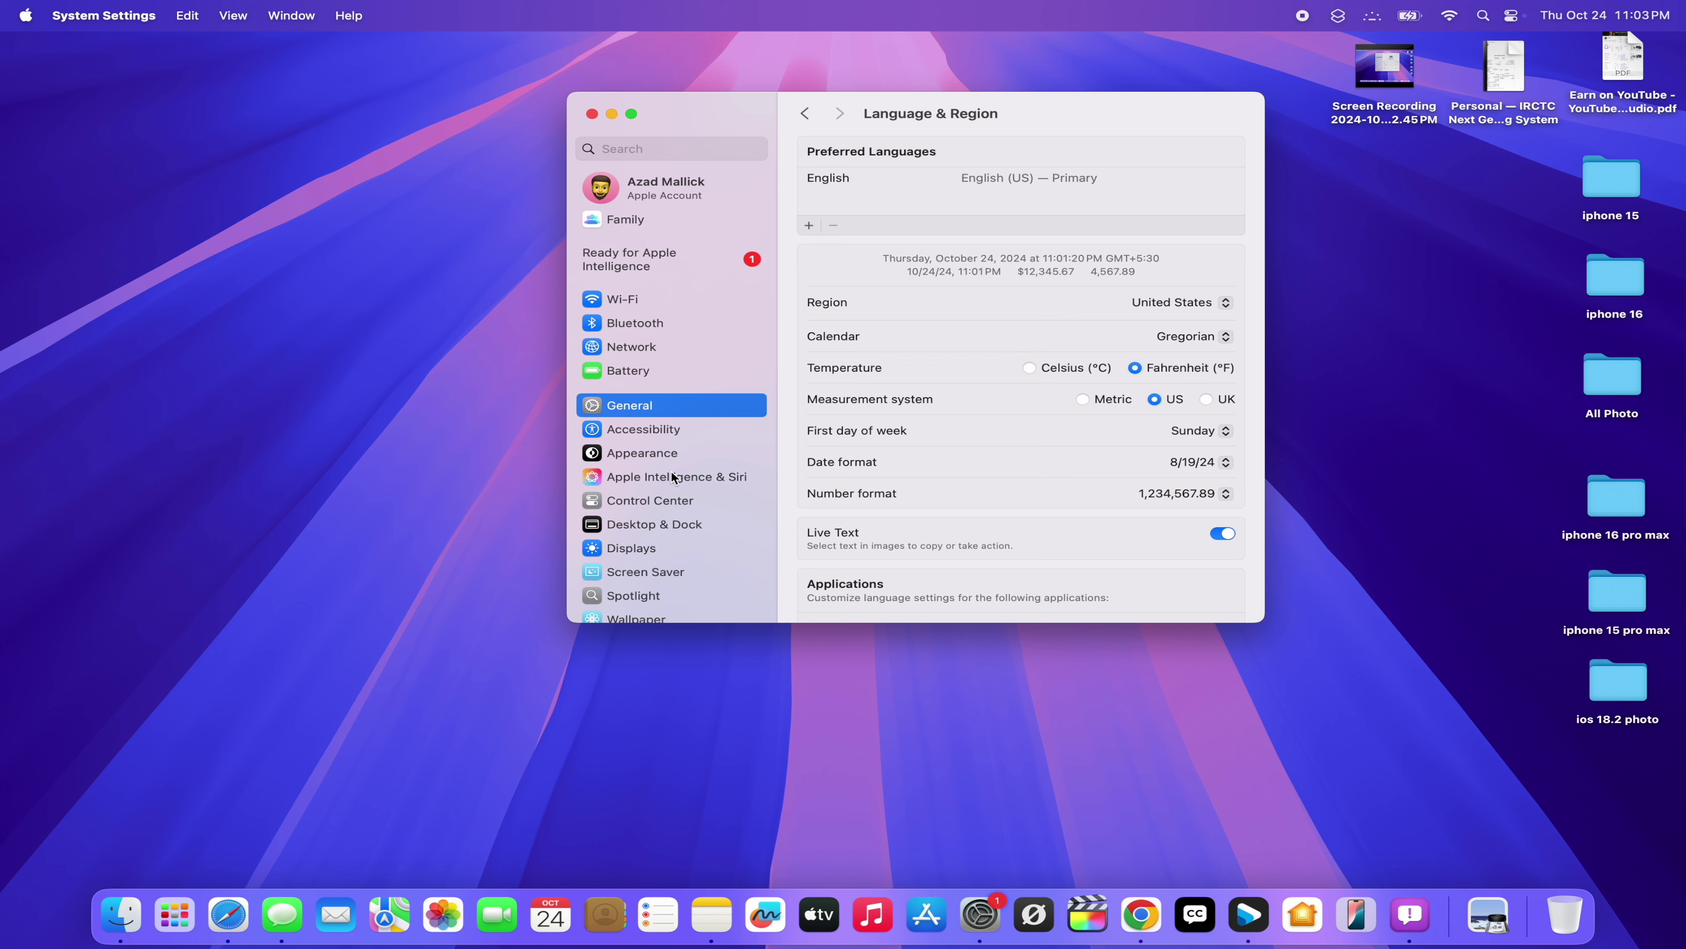
- Turn on Apple Intelligence in the Apple Intelligence & Siri settings and choose to summarize all notification previews
scroll(916, 456, down, 3)
scroll(915, 456, up, 3)
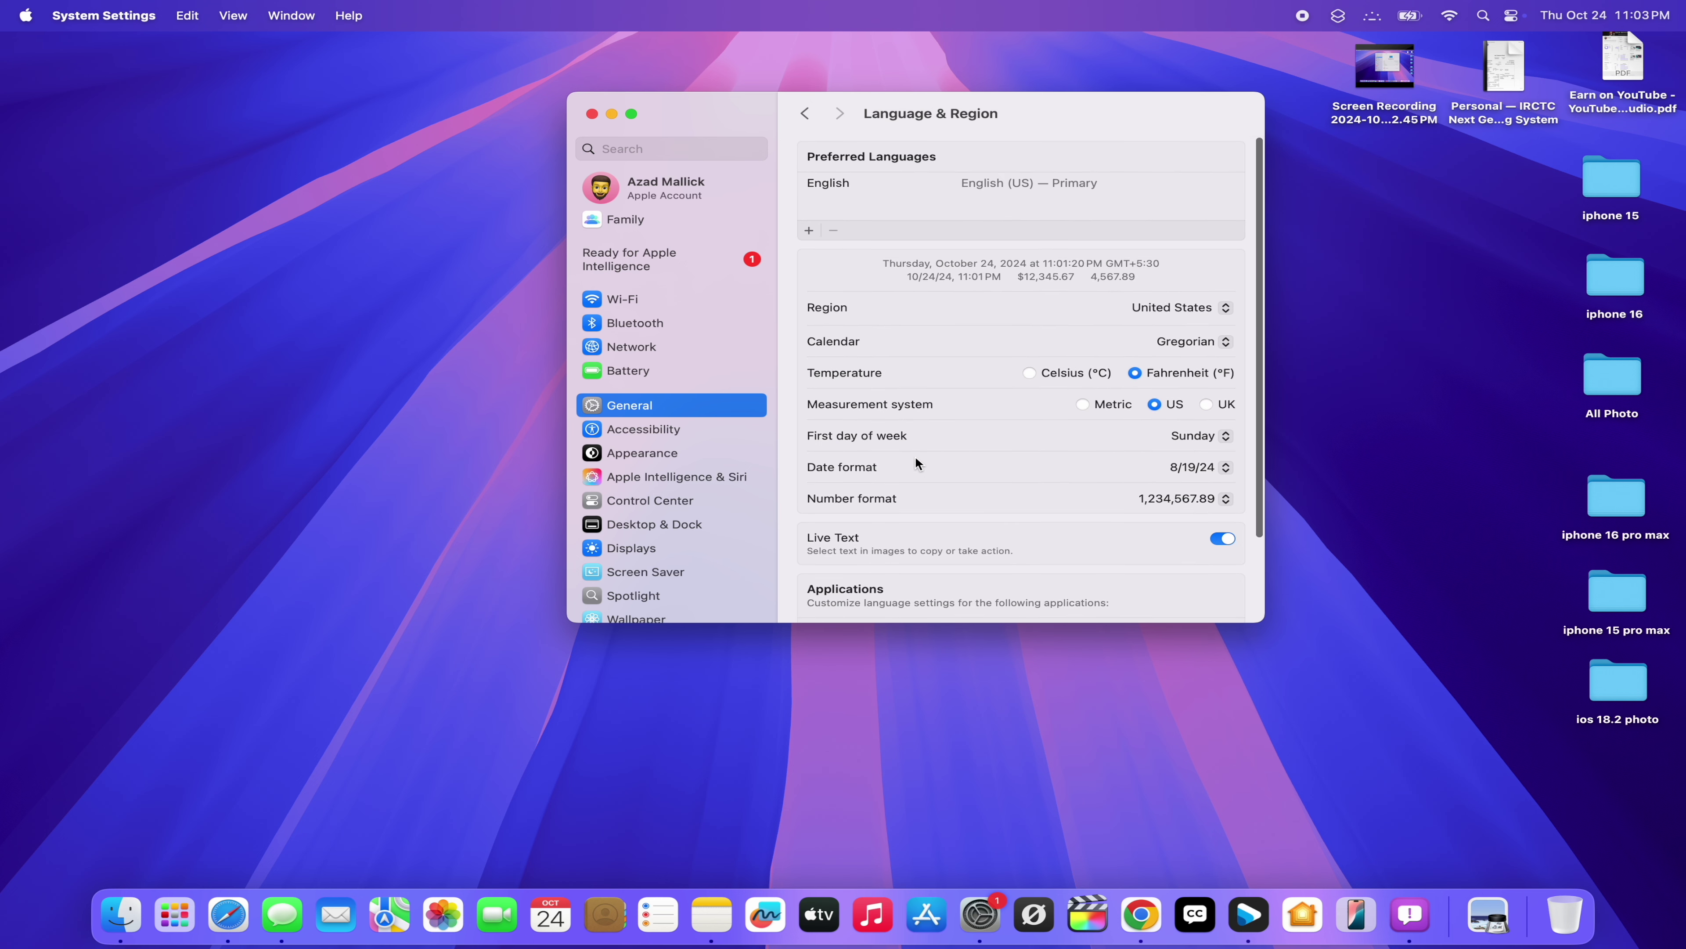
click(696, 480)
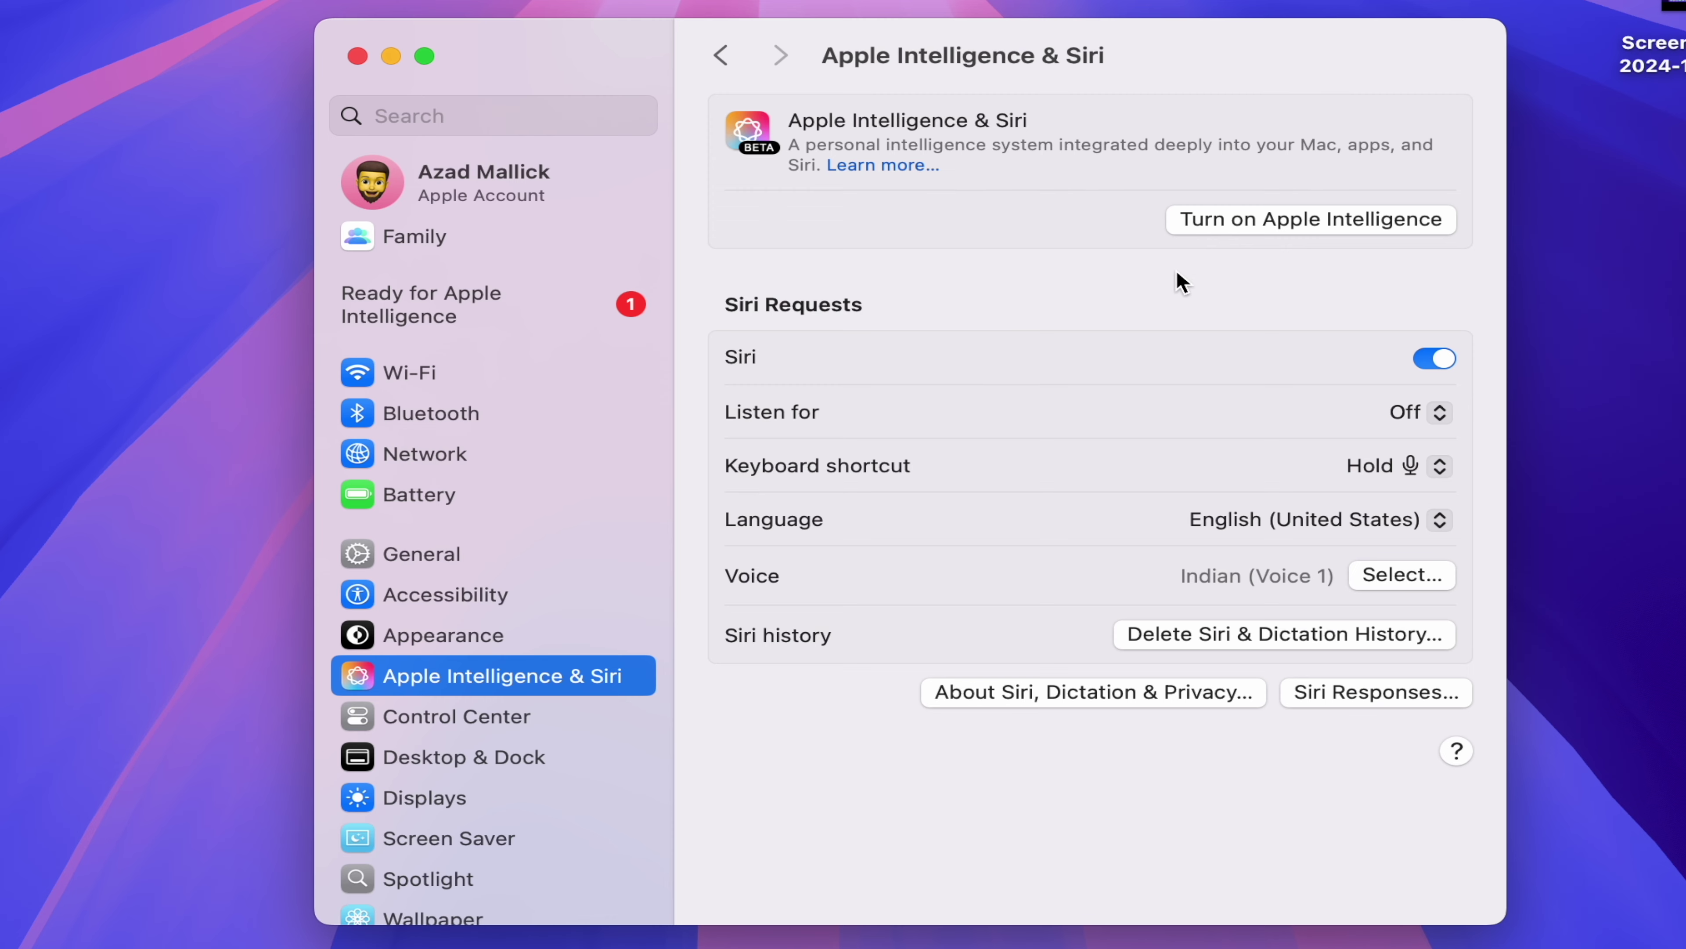
click(1247, 219)
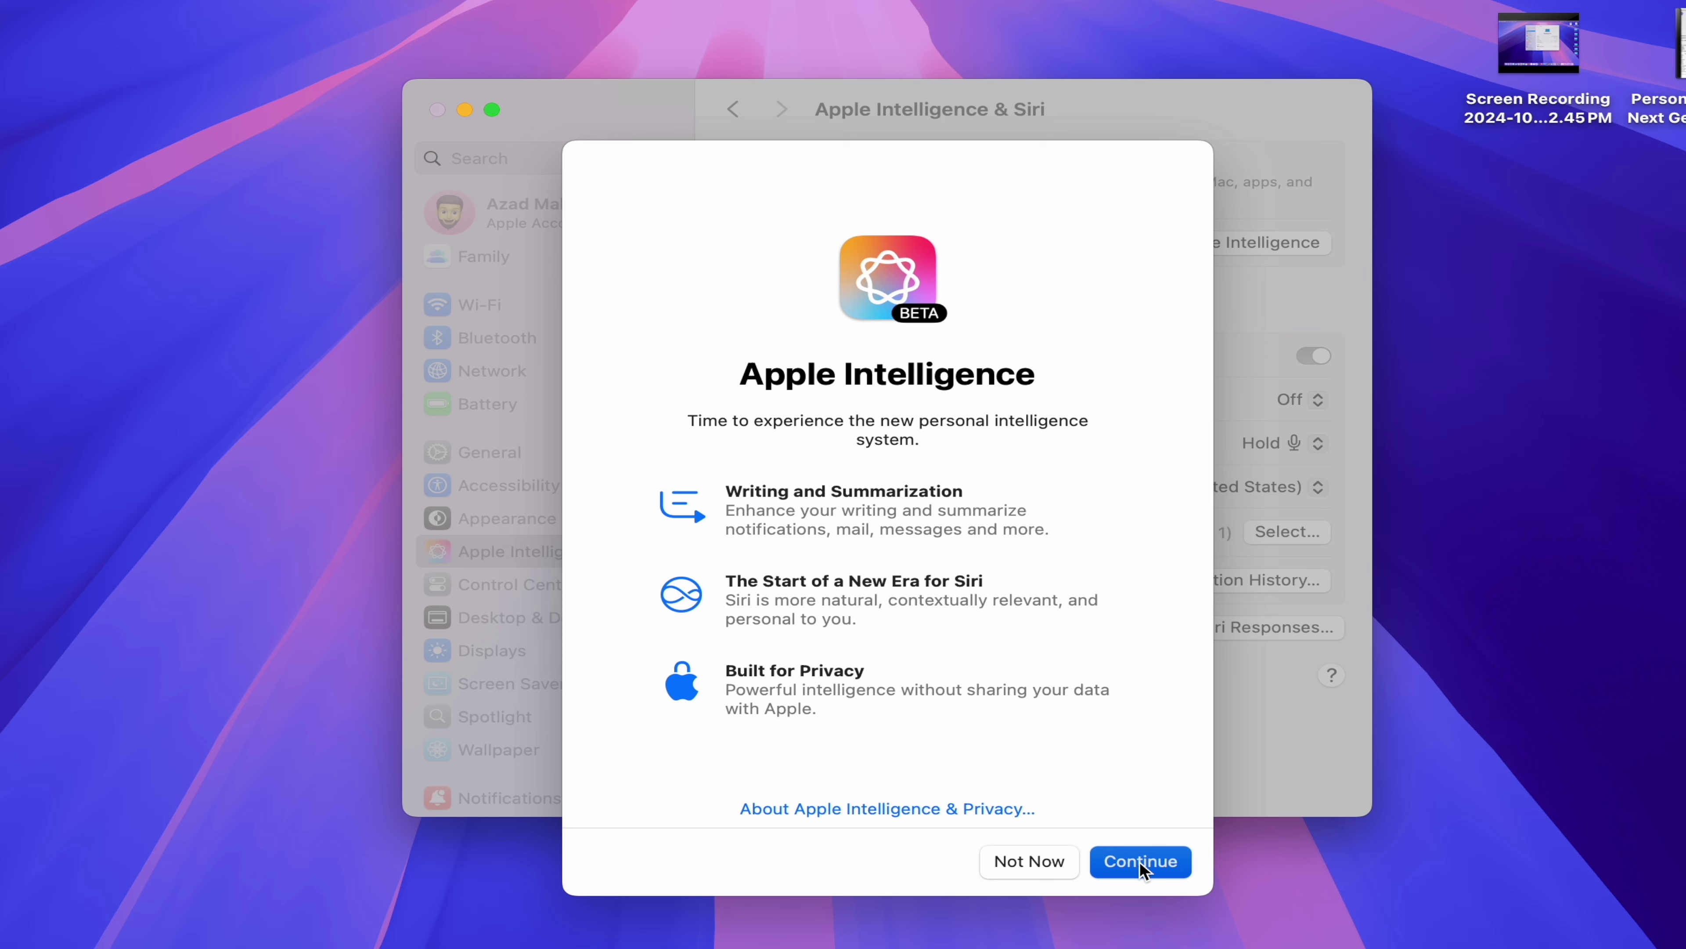
click(1139, 861)
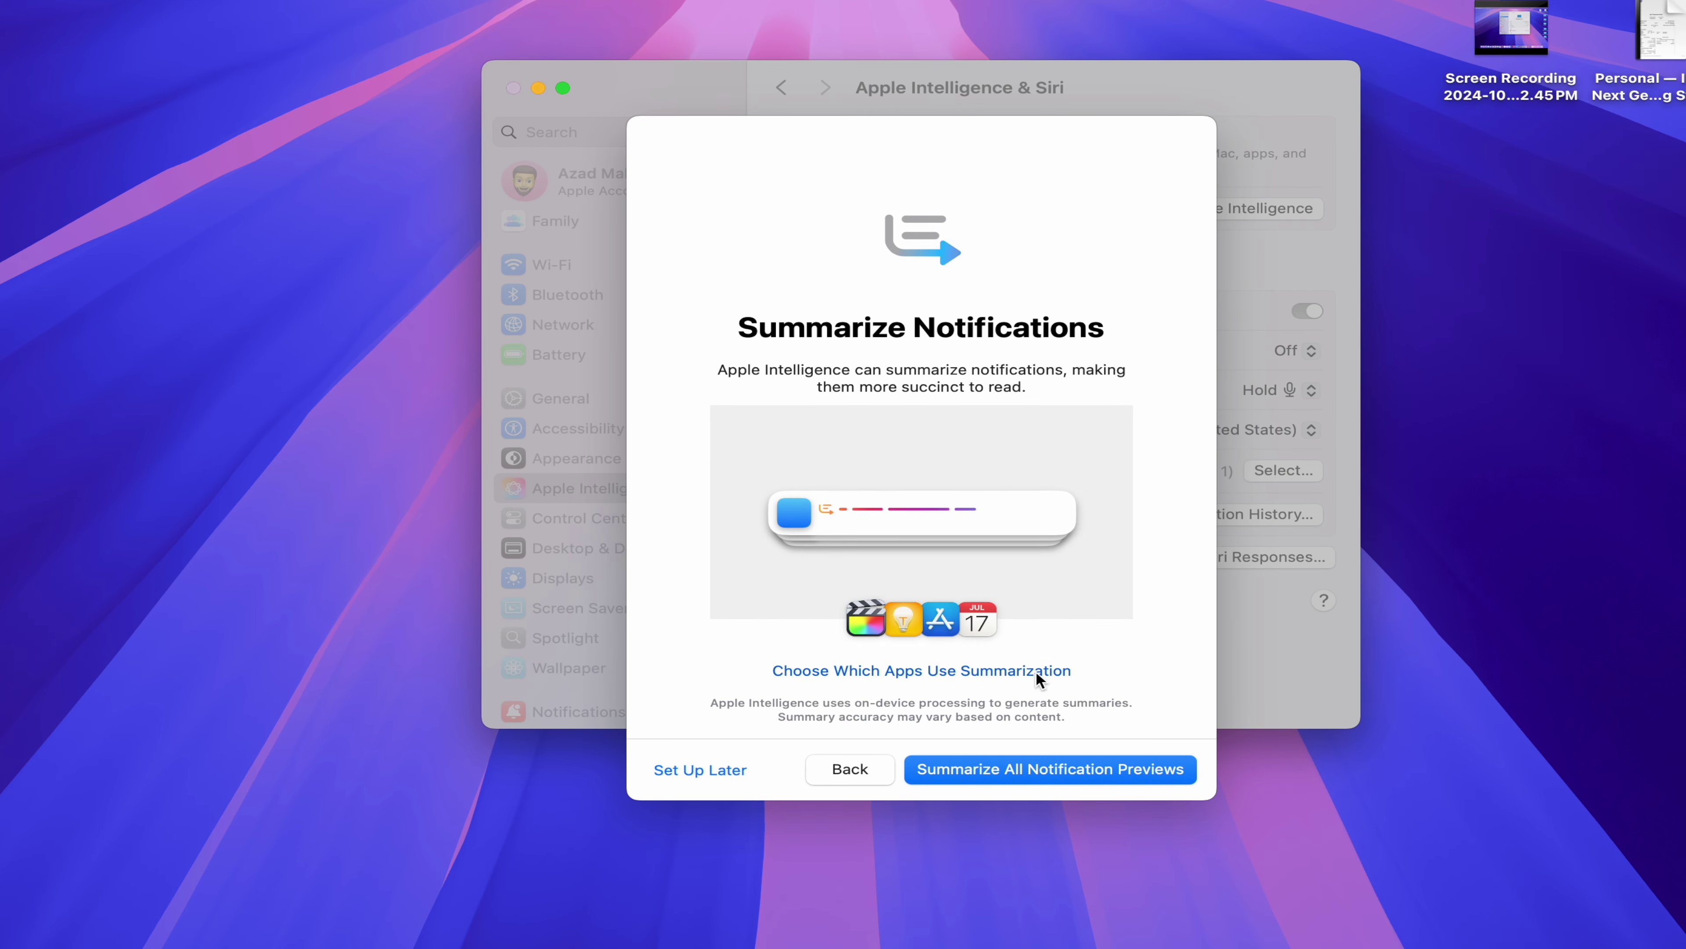
click(1033, 767)
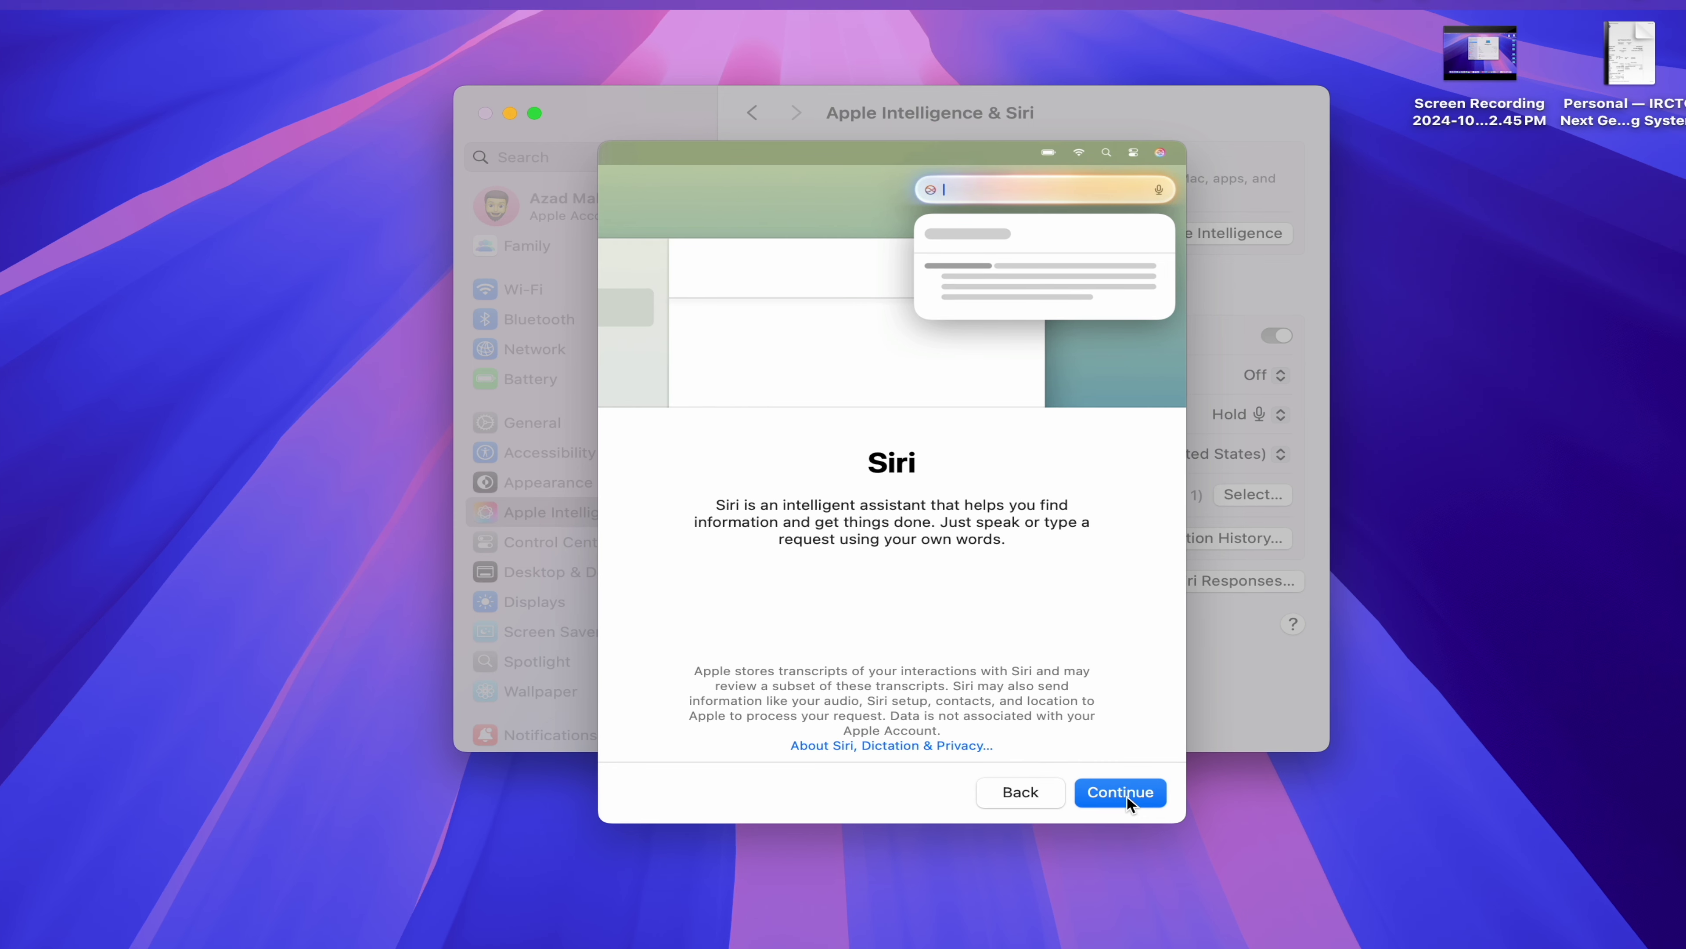
- Complete the Siri introduction by continuing through the Siri, Speak to Siri and Type to Siri pages
click(1158, 779)
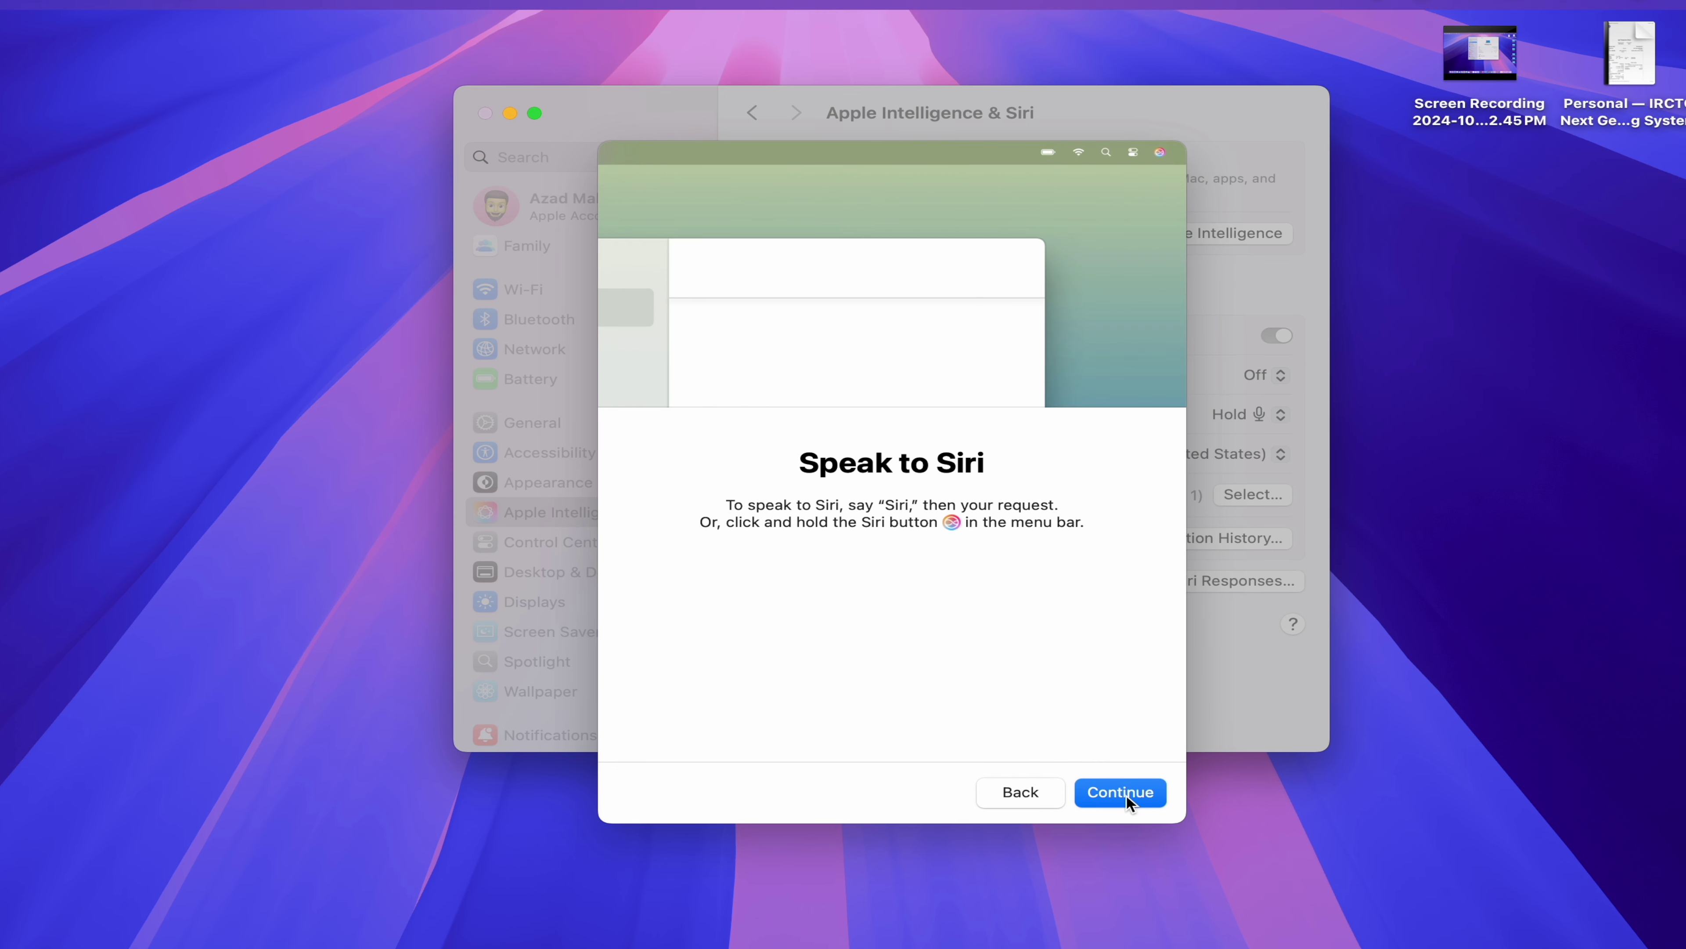
click(1113, 793)
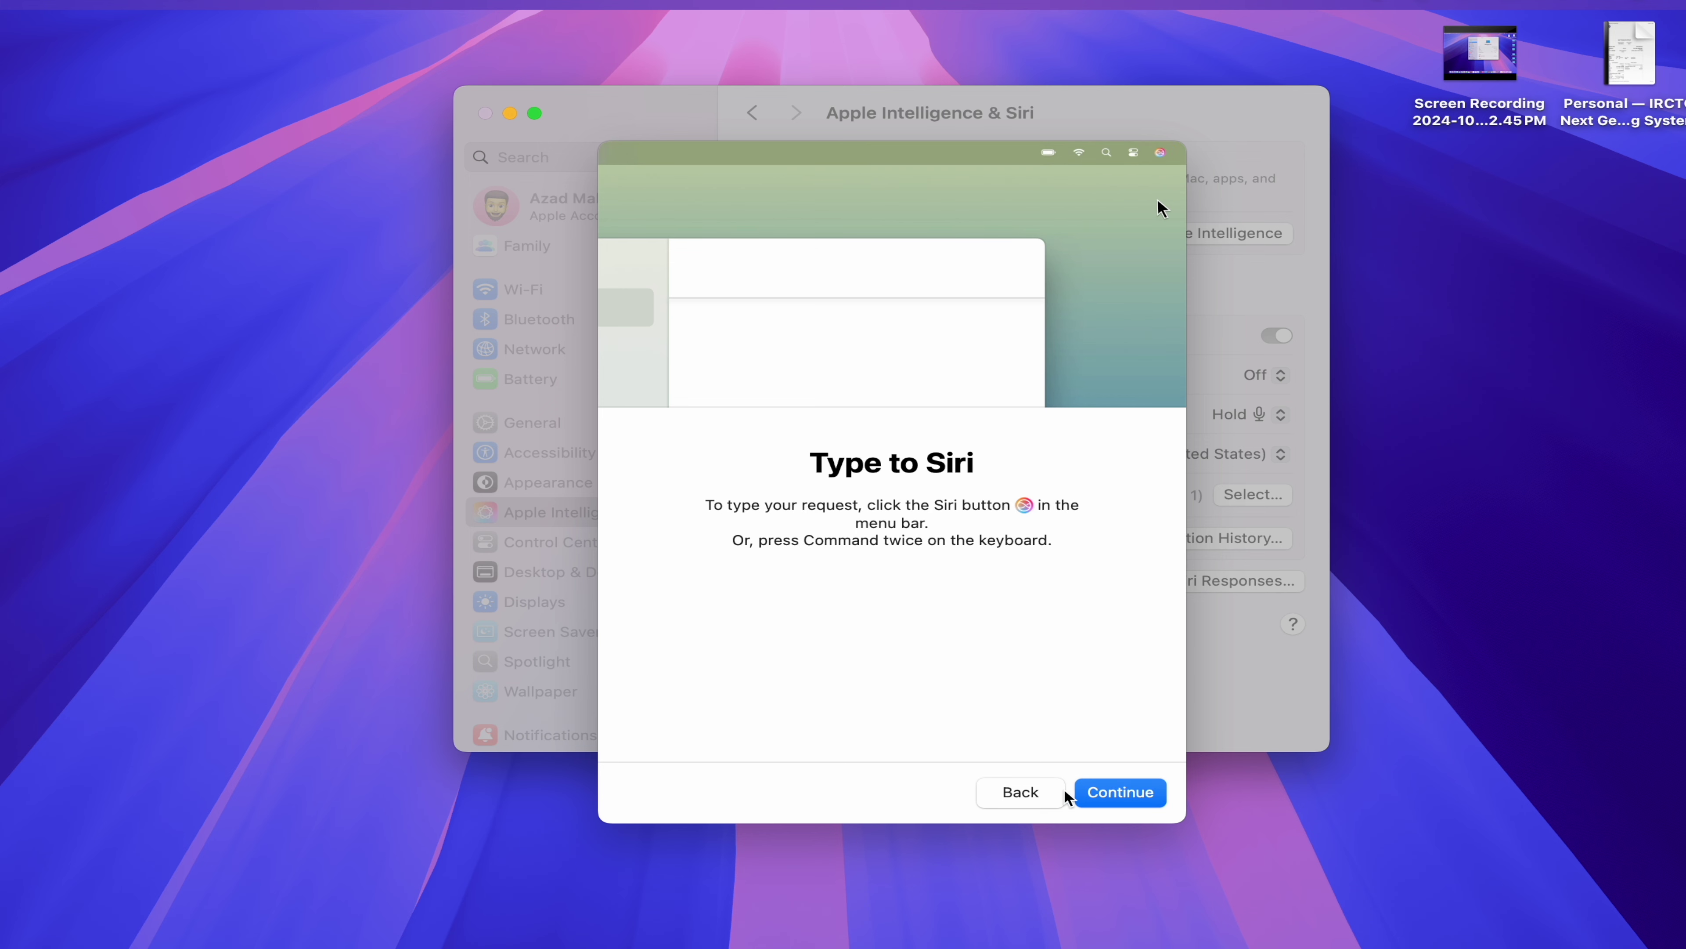
click(1112, 798)
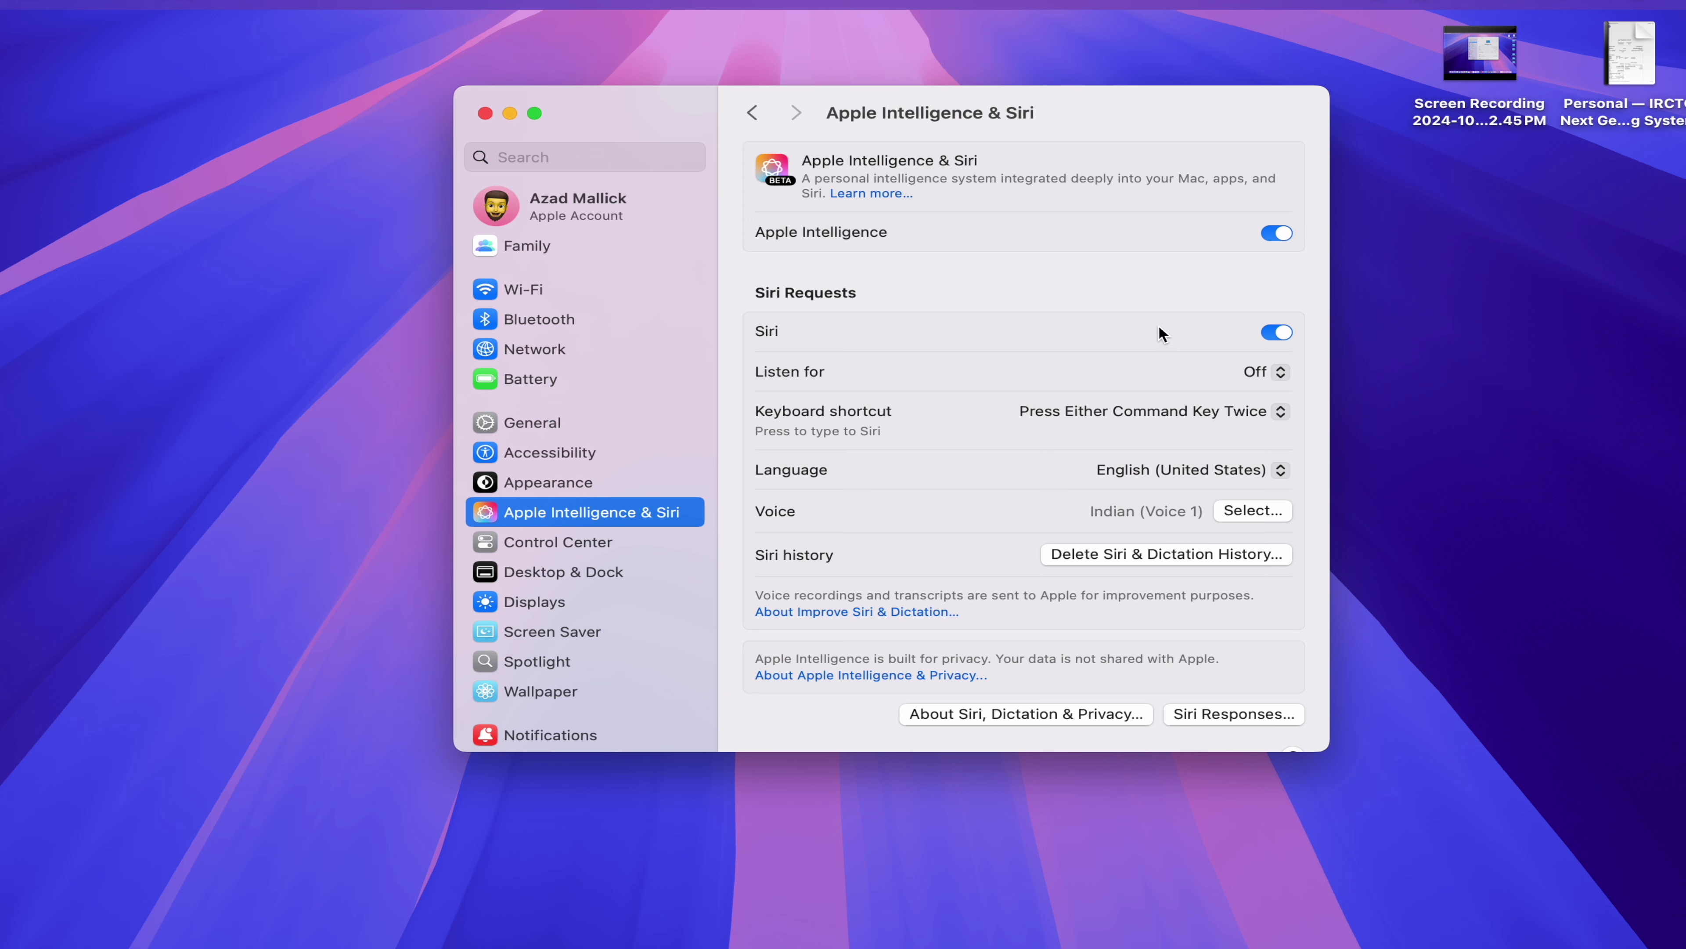
scroll(1148, 337, down, 2)
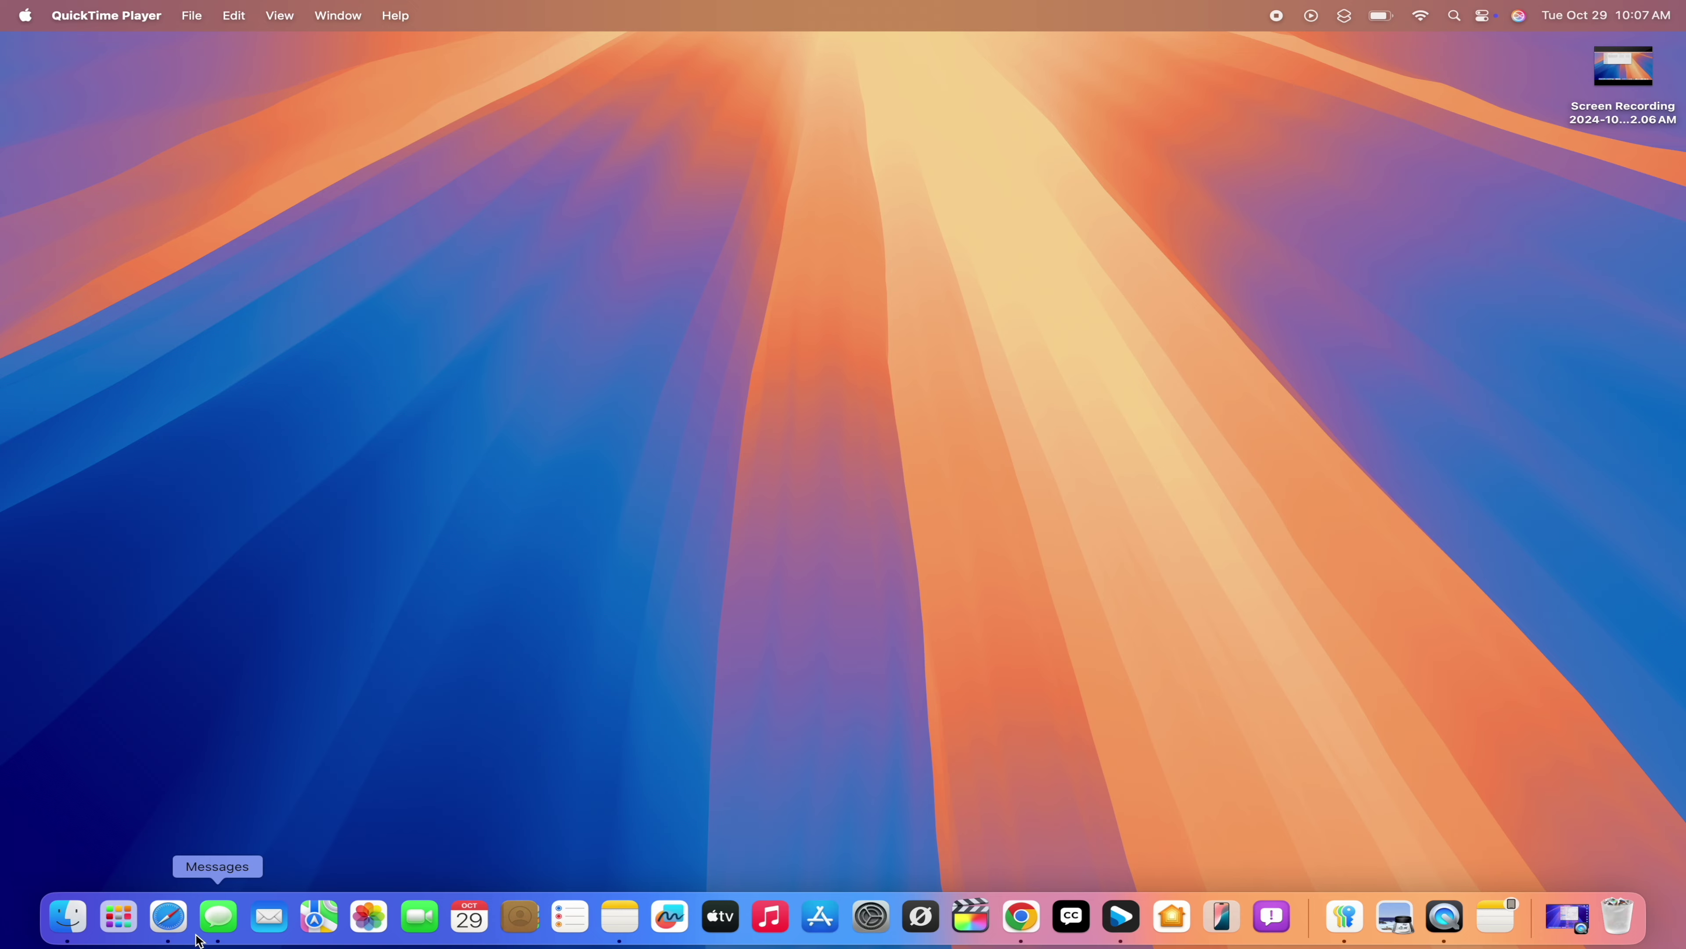
- Open Siri from the app launcher and start voice input in its request field
click(119, 918)
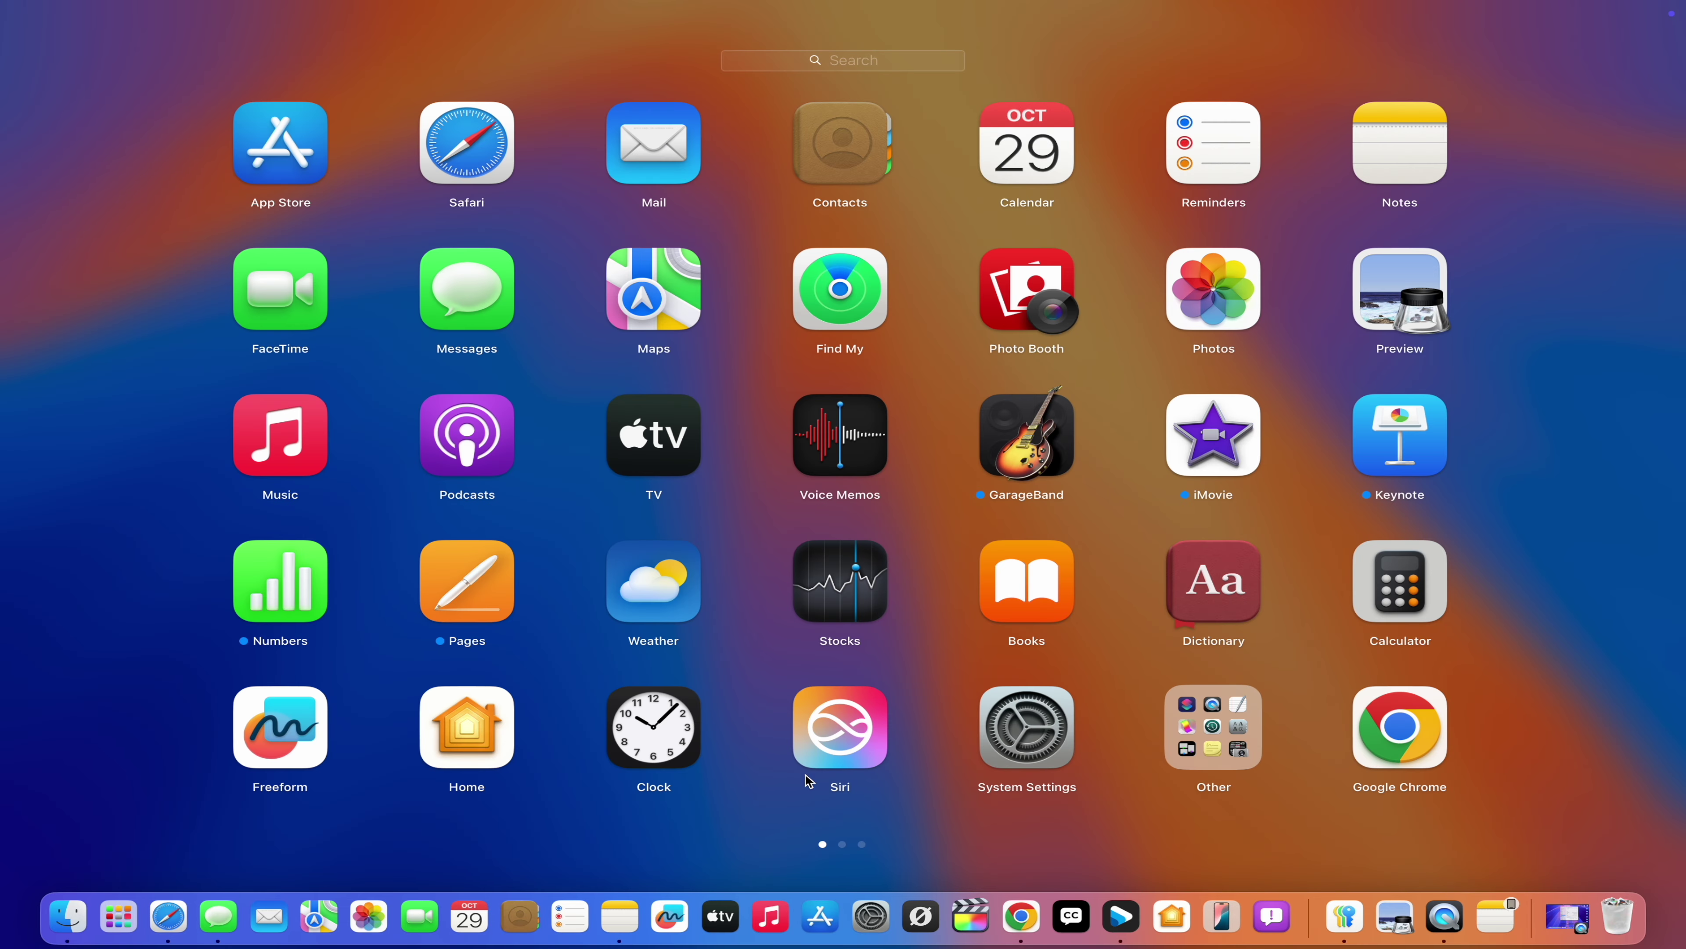
click(867, 754)
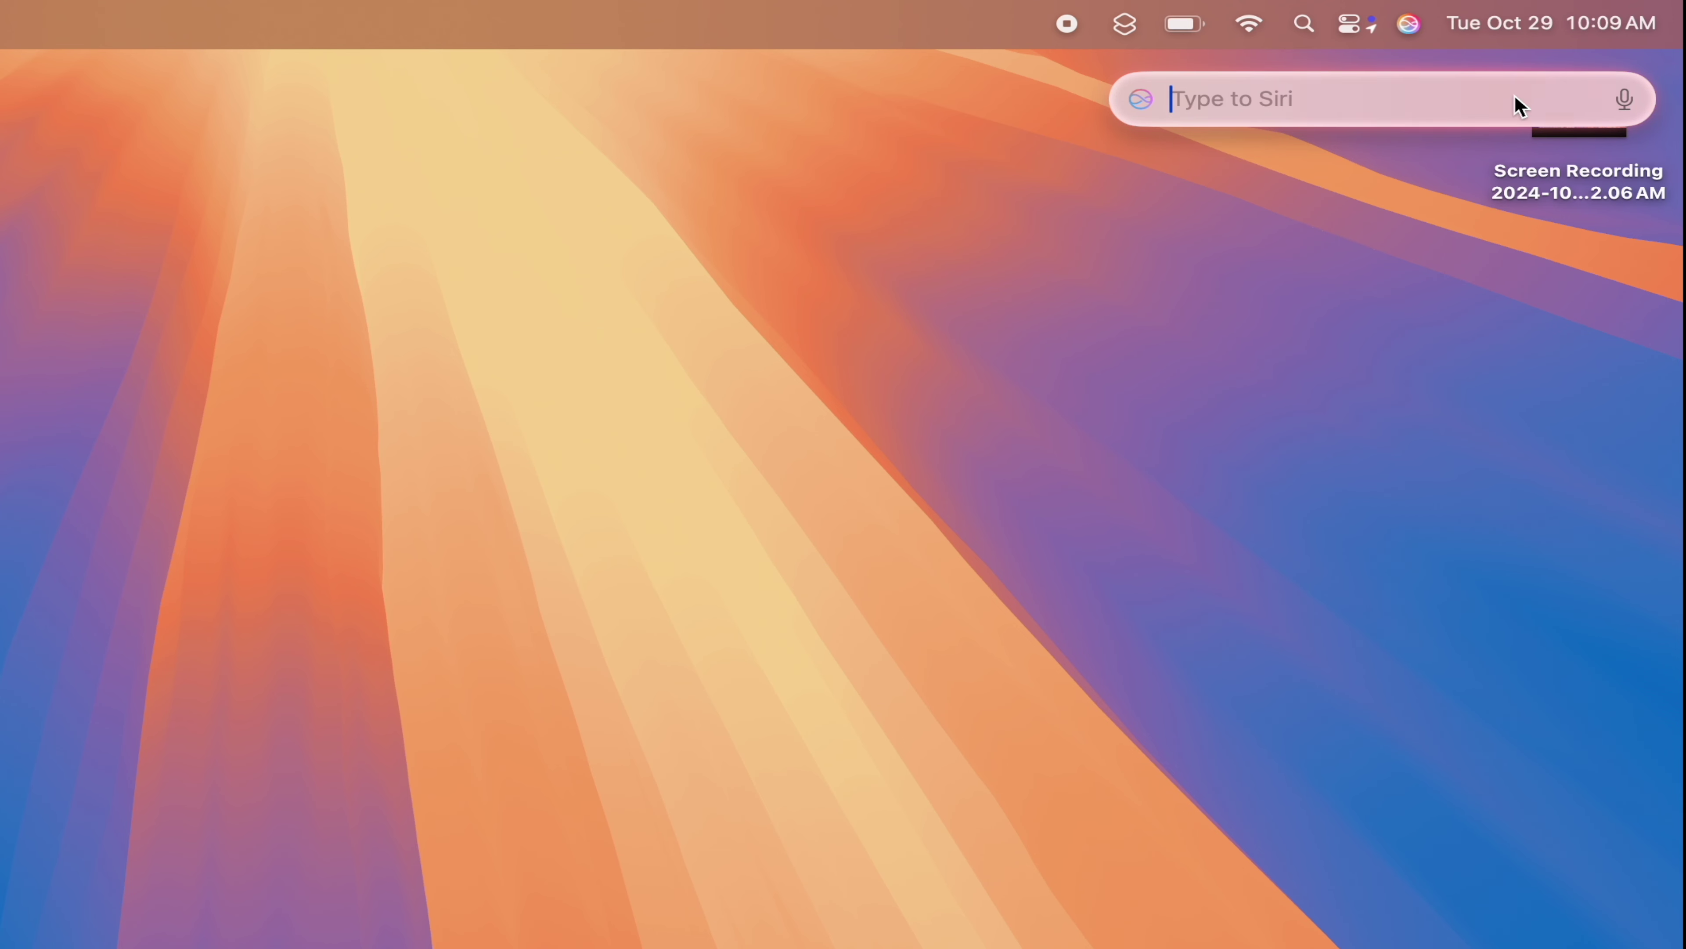
click(1623, 99)
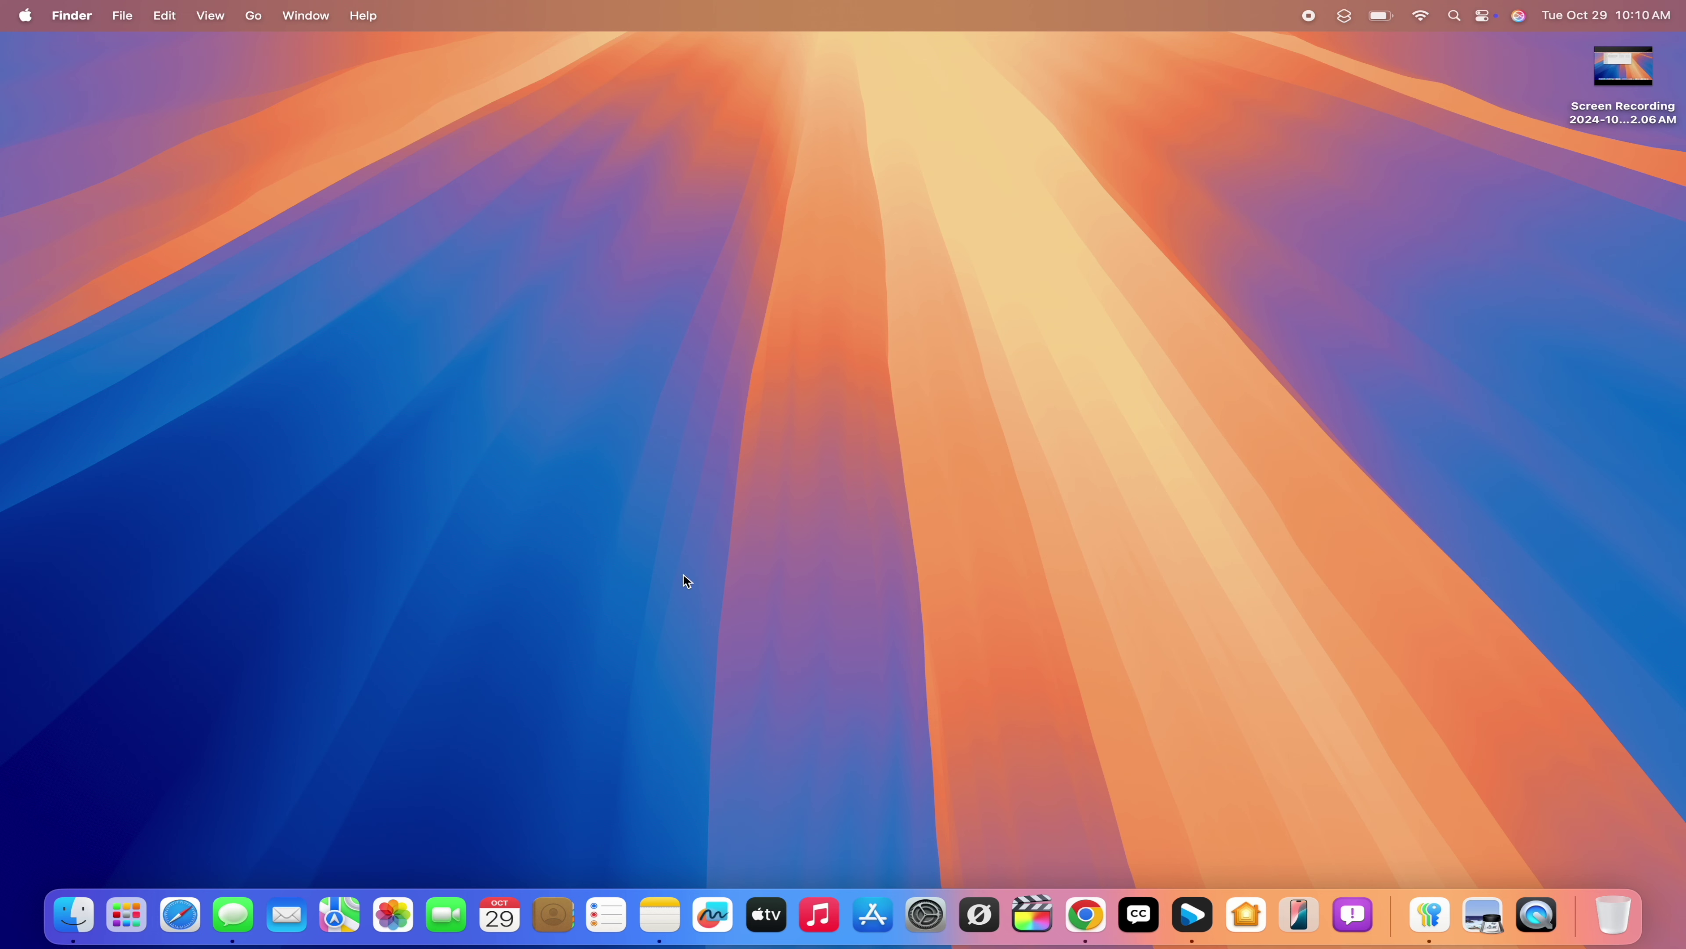
- Open the Apple Intelligence & Siri page in System Settings
click(930, 910)
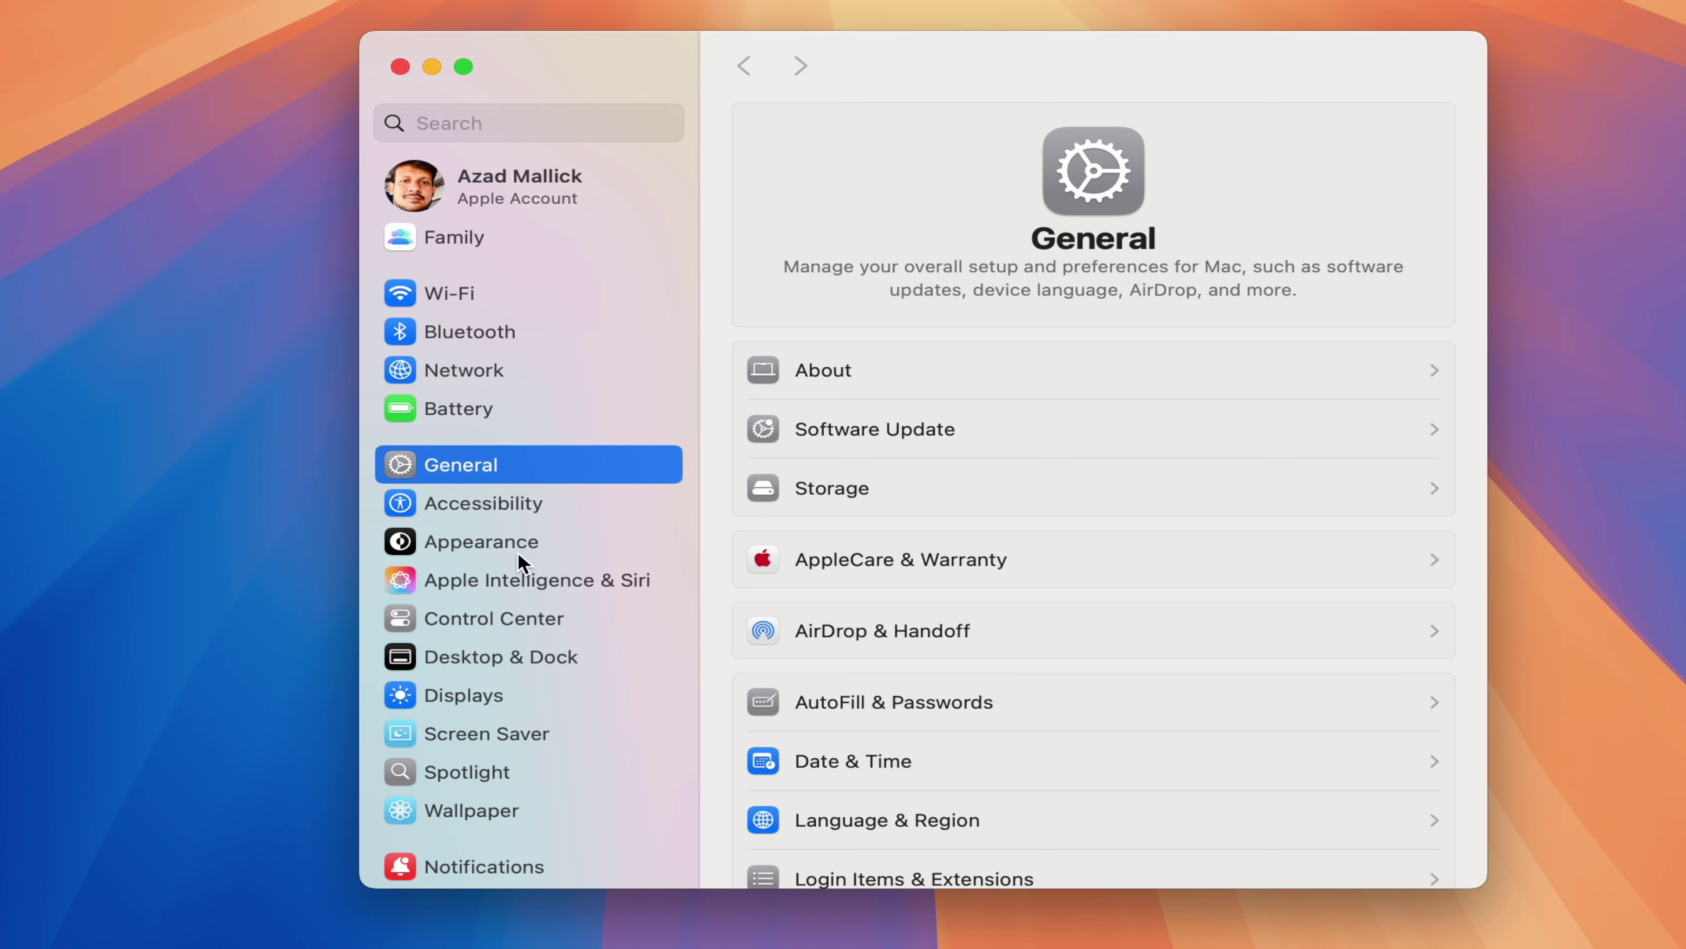
click(523, 577)
click(1323, 400)
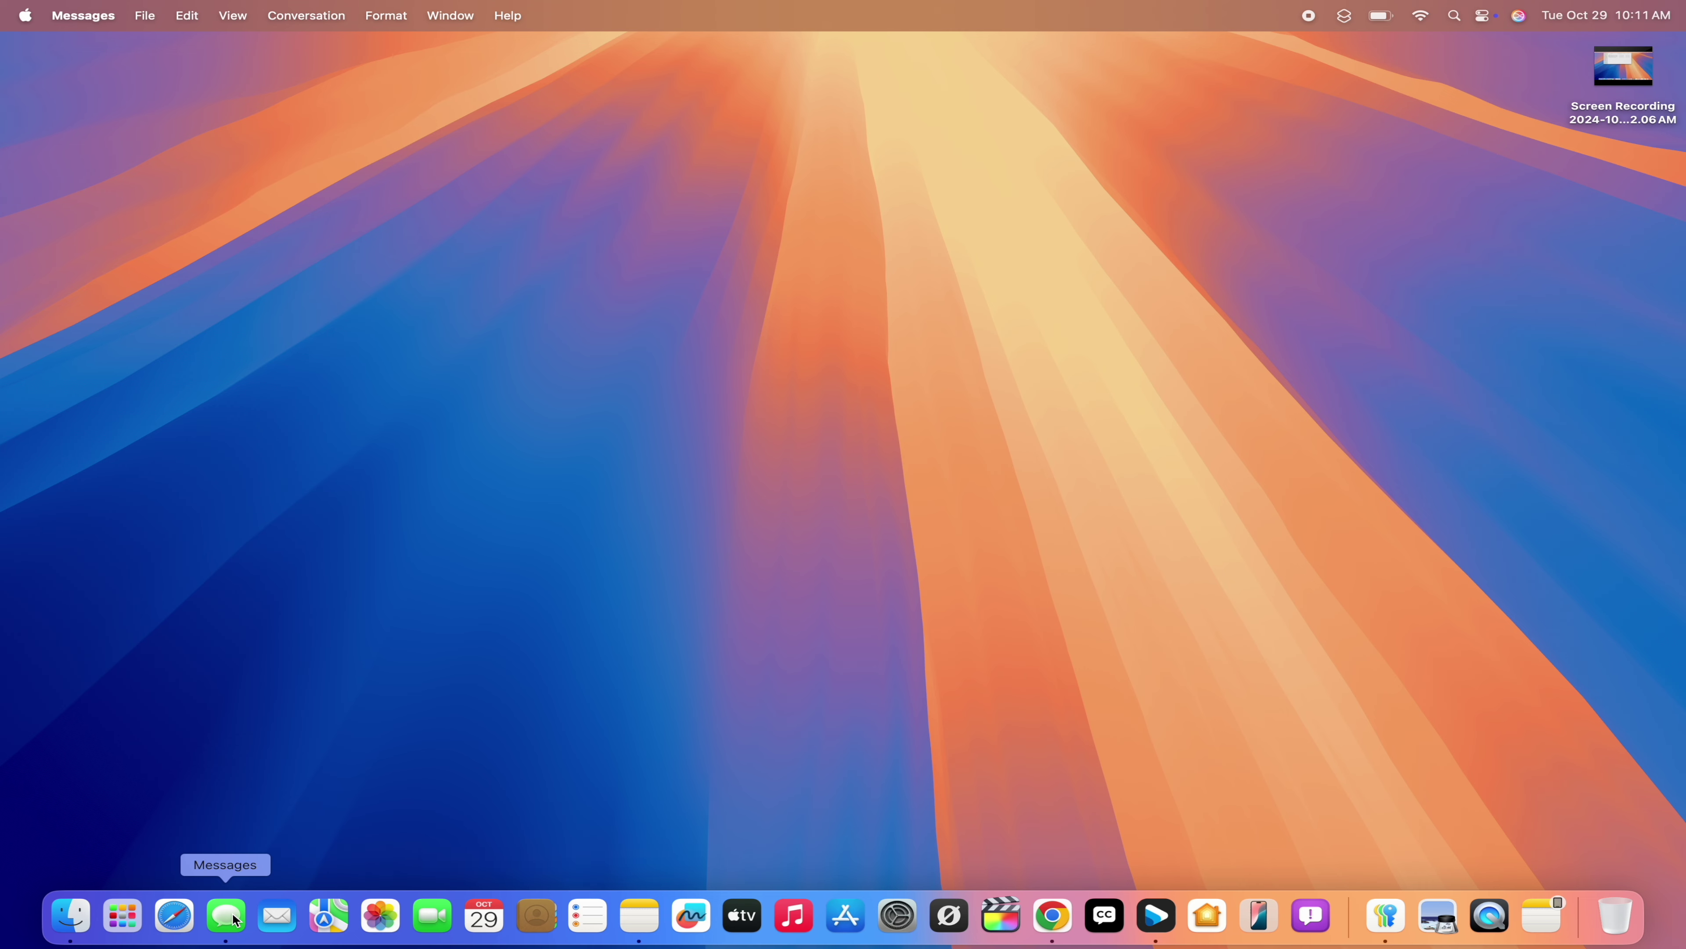
- Switch to Messages, select the drafted text "Hey how are you" in the topmost conversation and bring up its text options
click(226, 915)
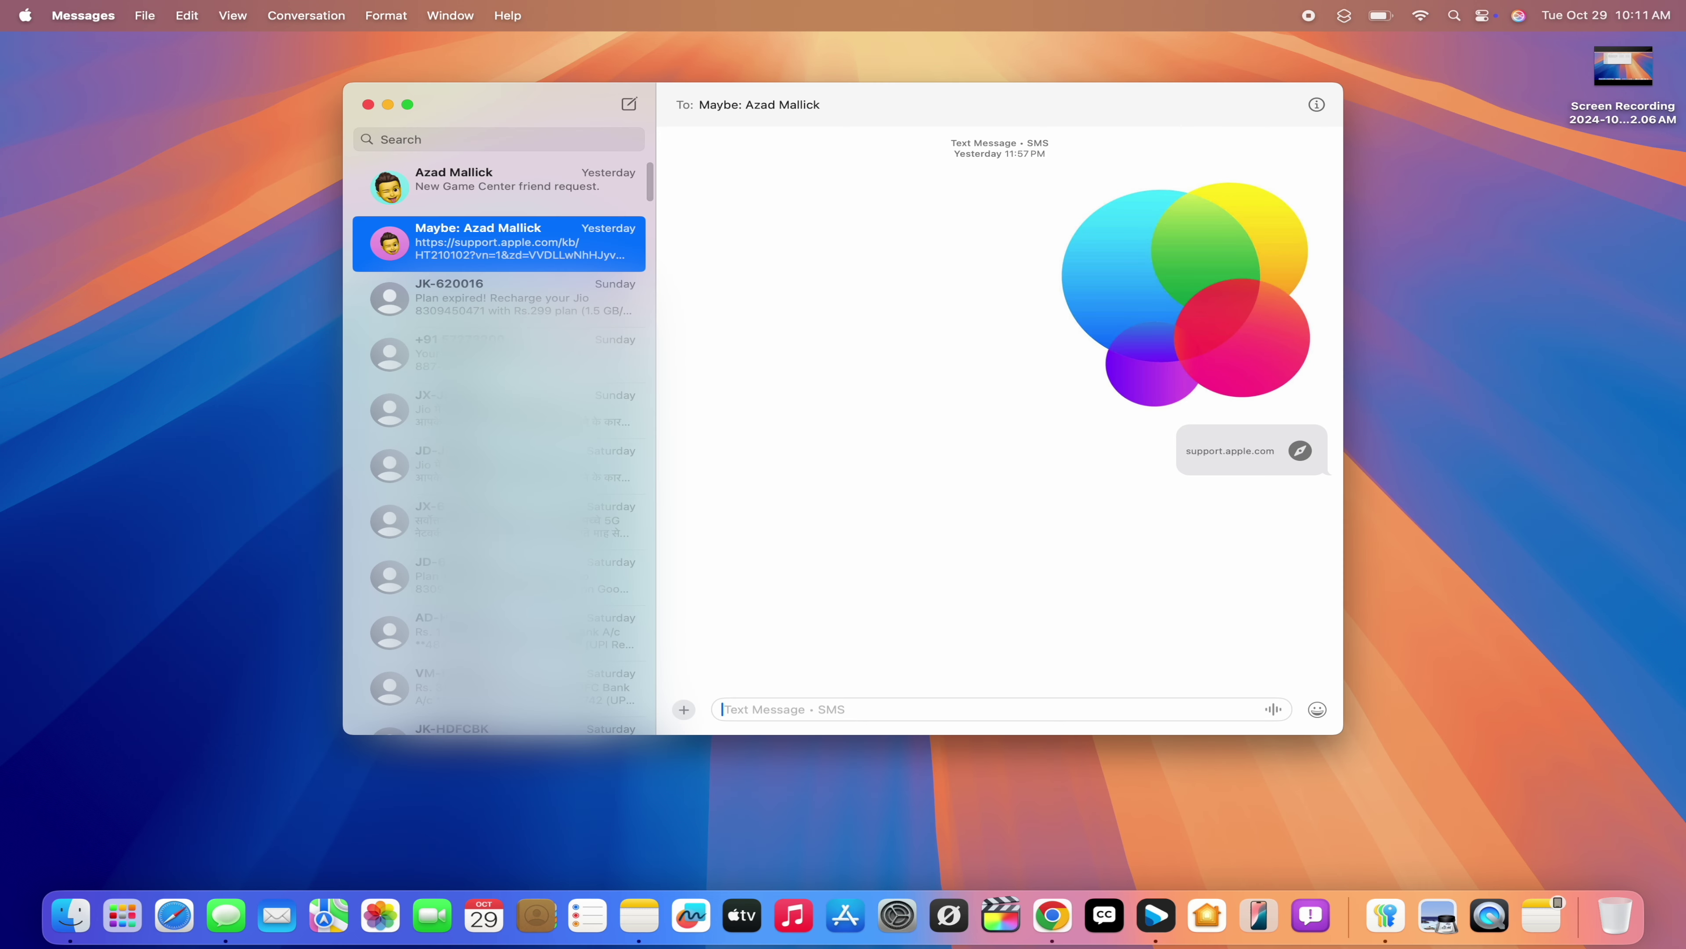
click(583, 200)
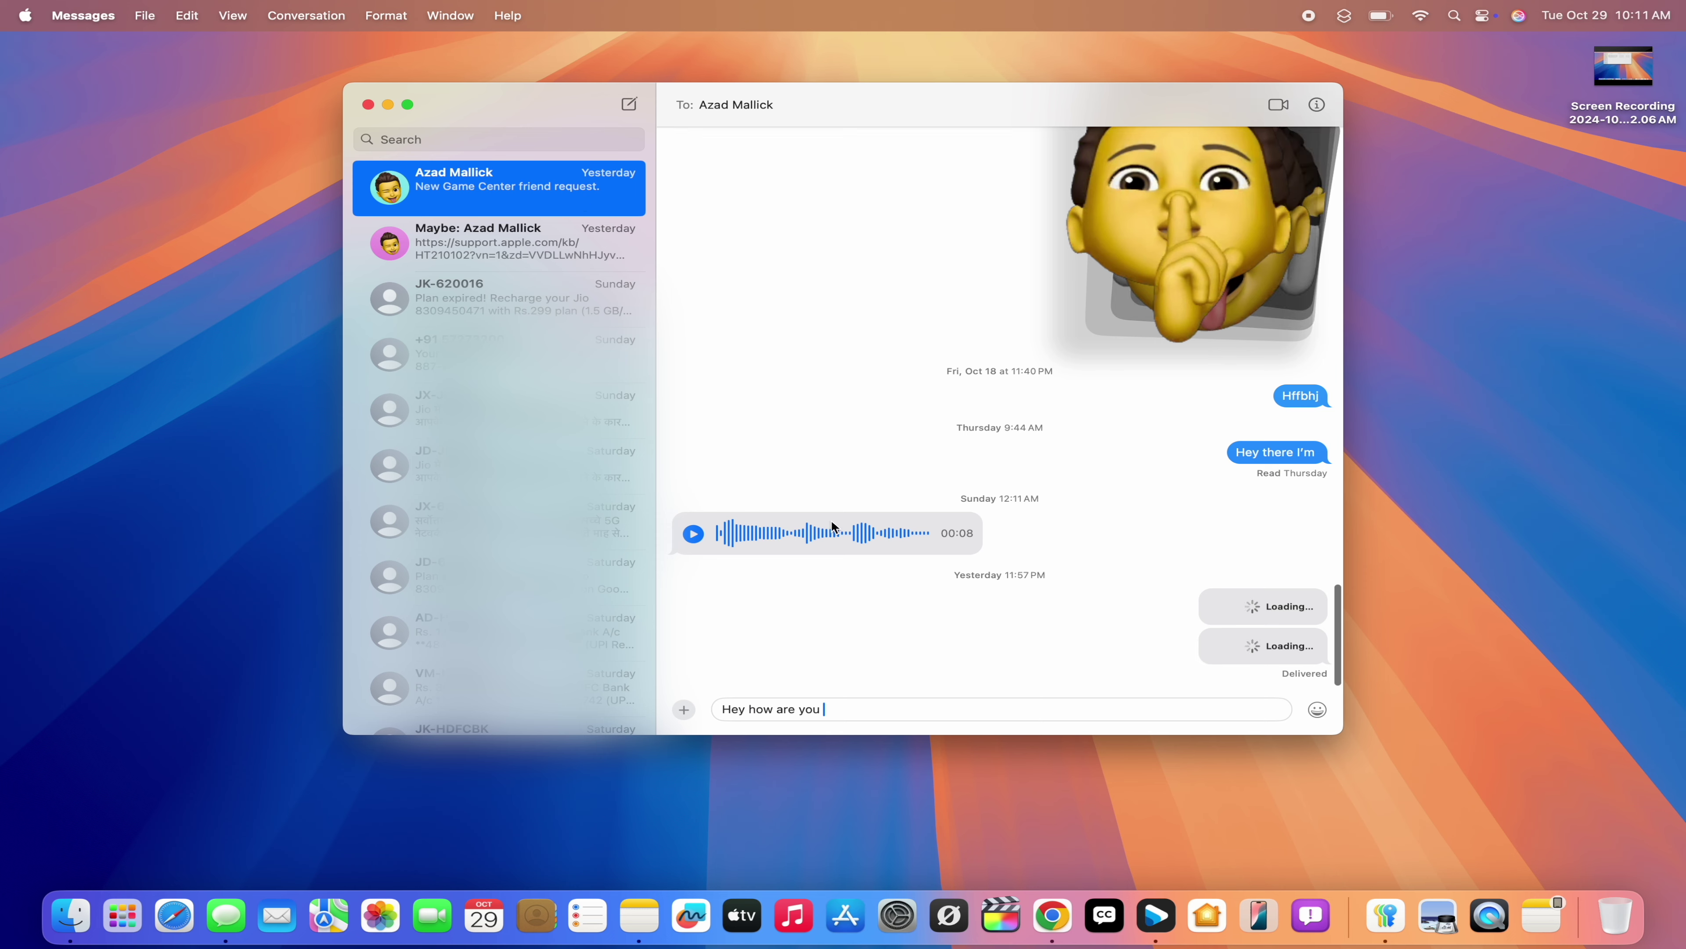
triple_click(823, 704)
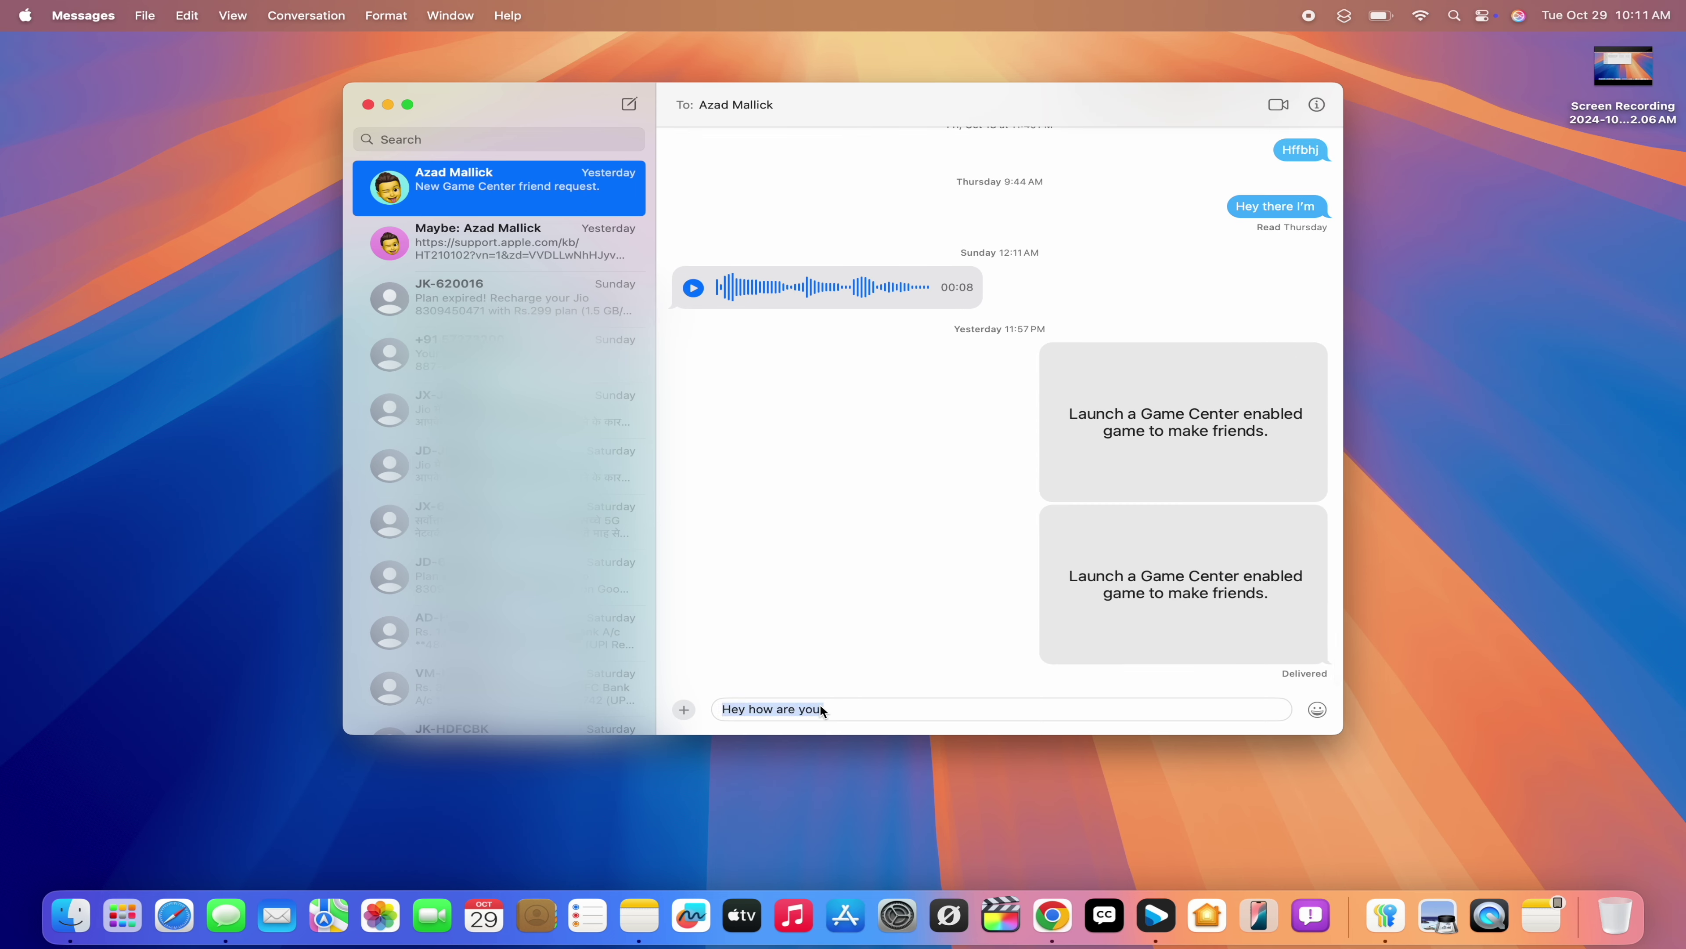
right_click(745, 710)
mouse_move(789, 730)
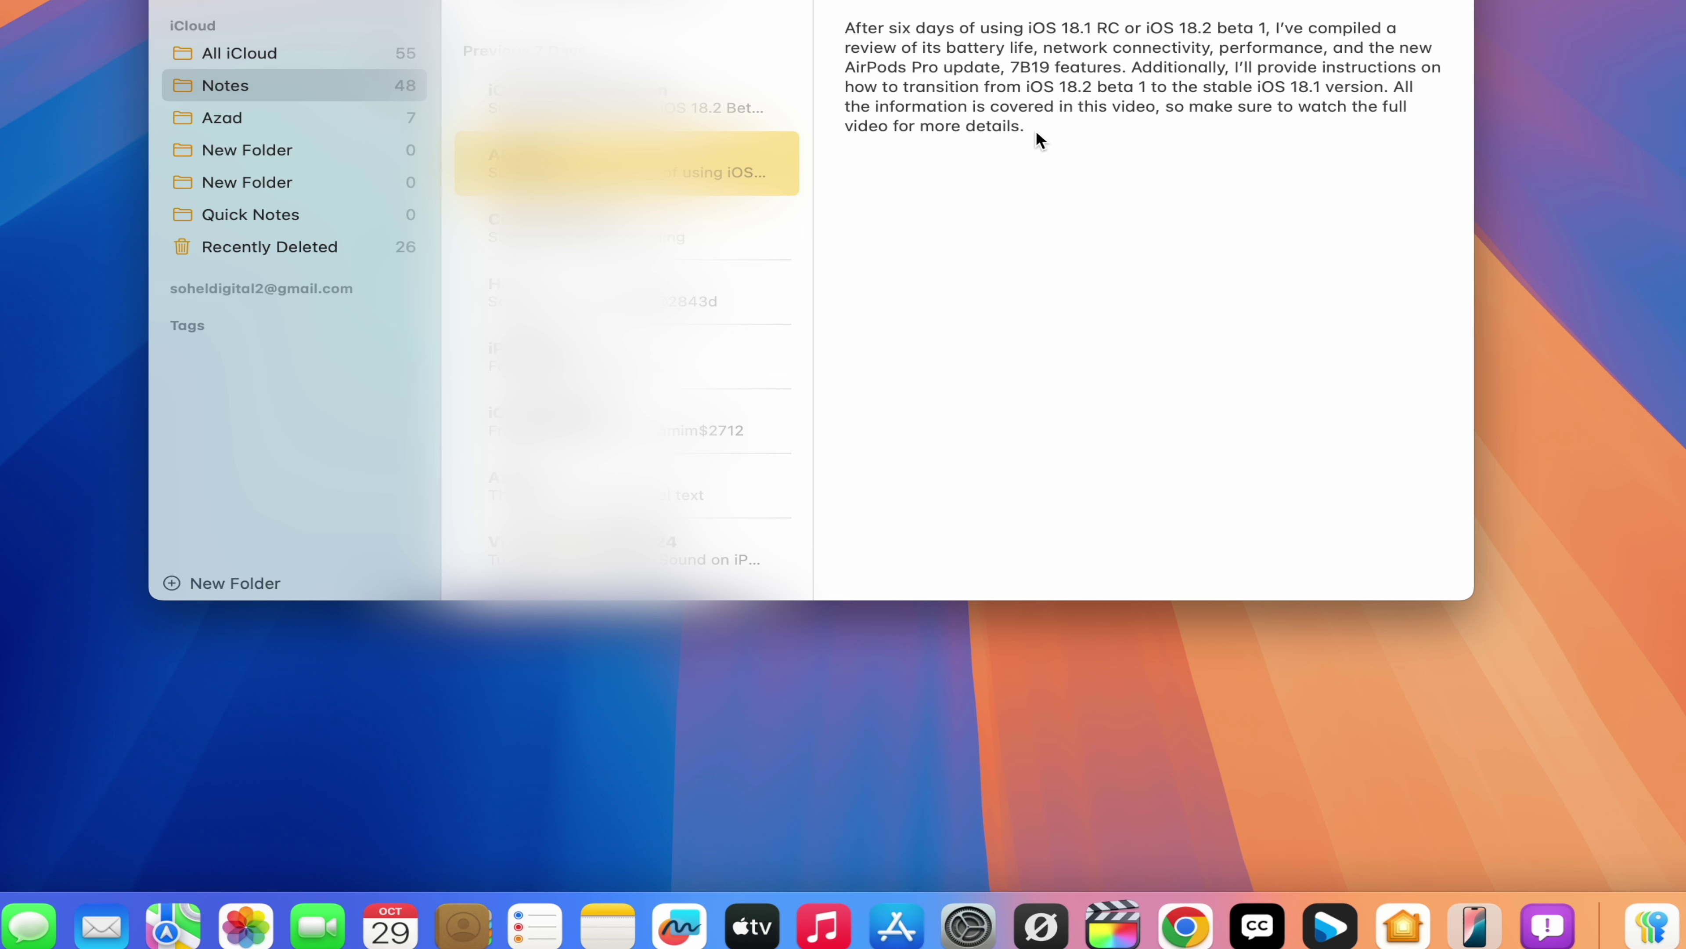
- Rewrite the iOS 18.1 review paragraph in the AI Tools note with Writing Tools
drag(1030, 126, 846, 24)
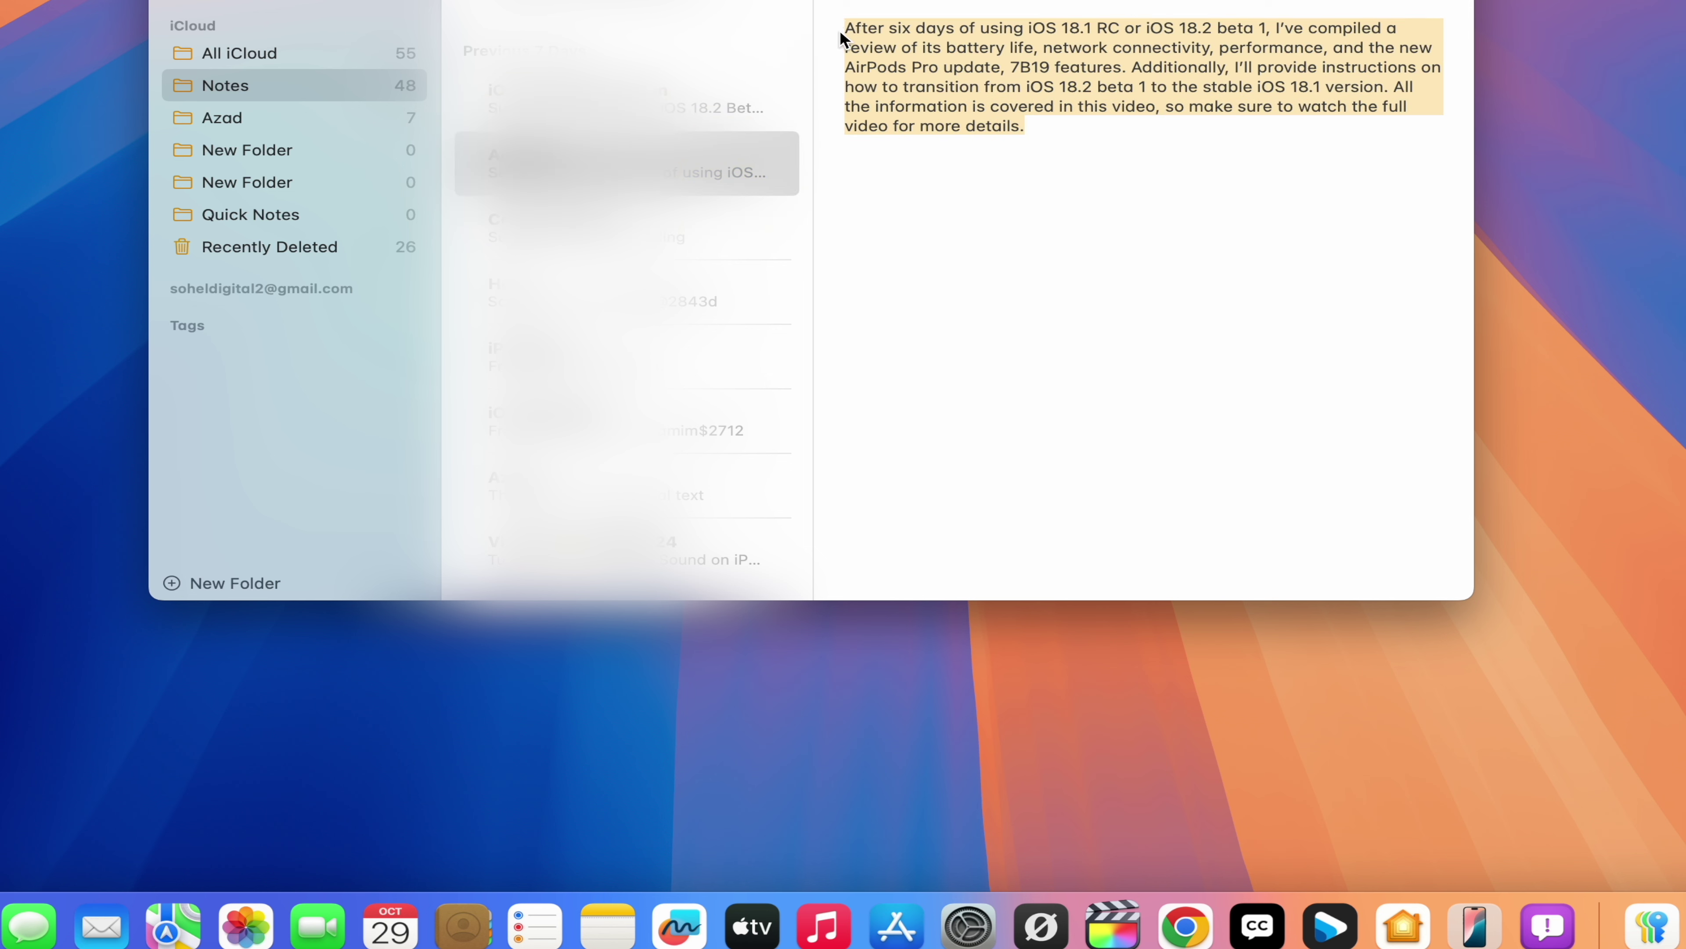
right_click(941, 41)
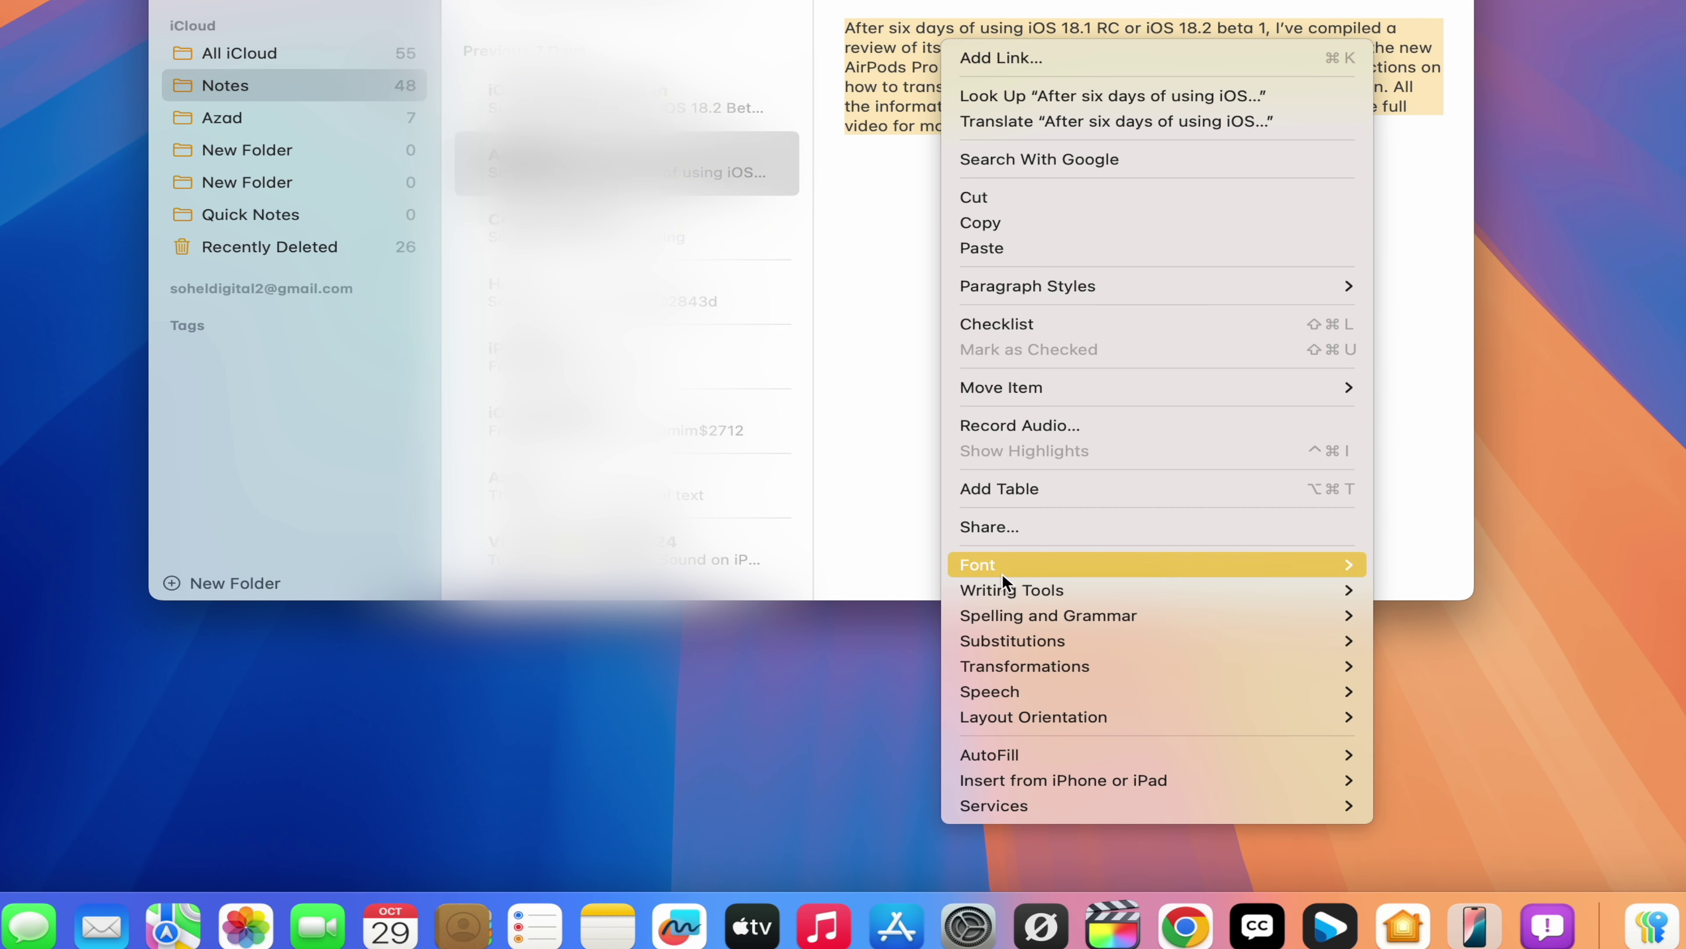
mouse_move(1043, 593)
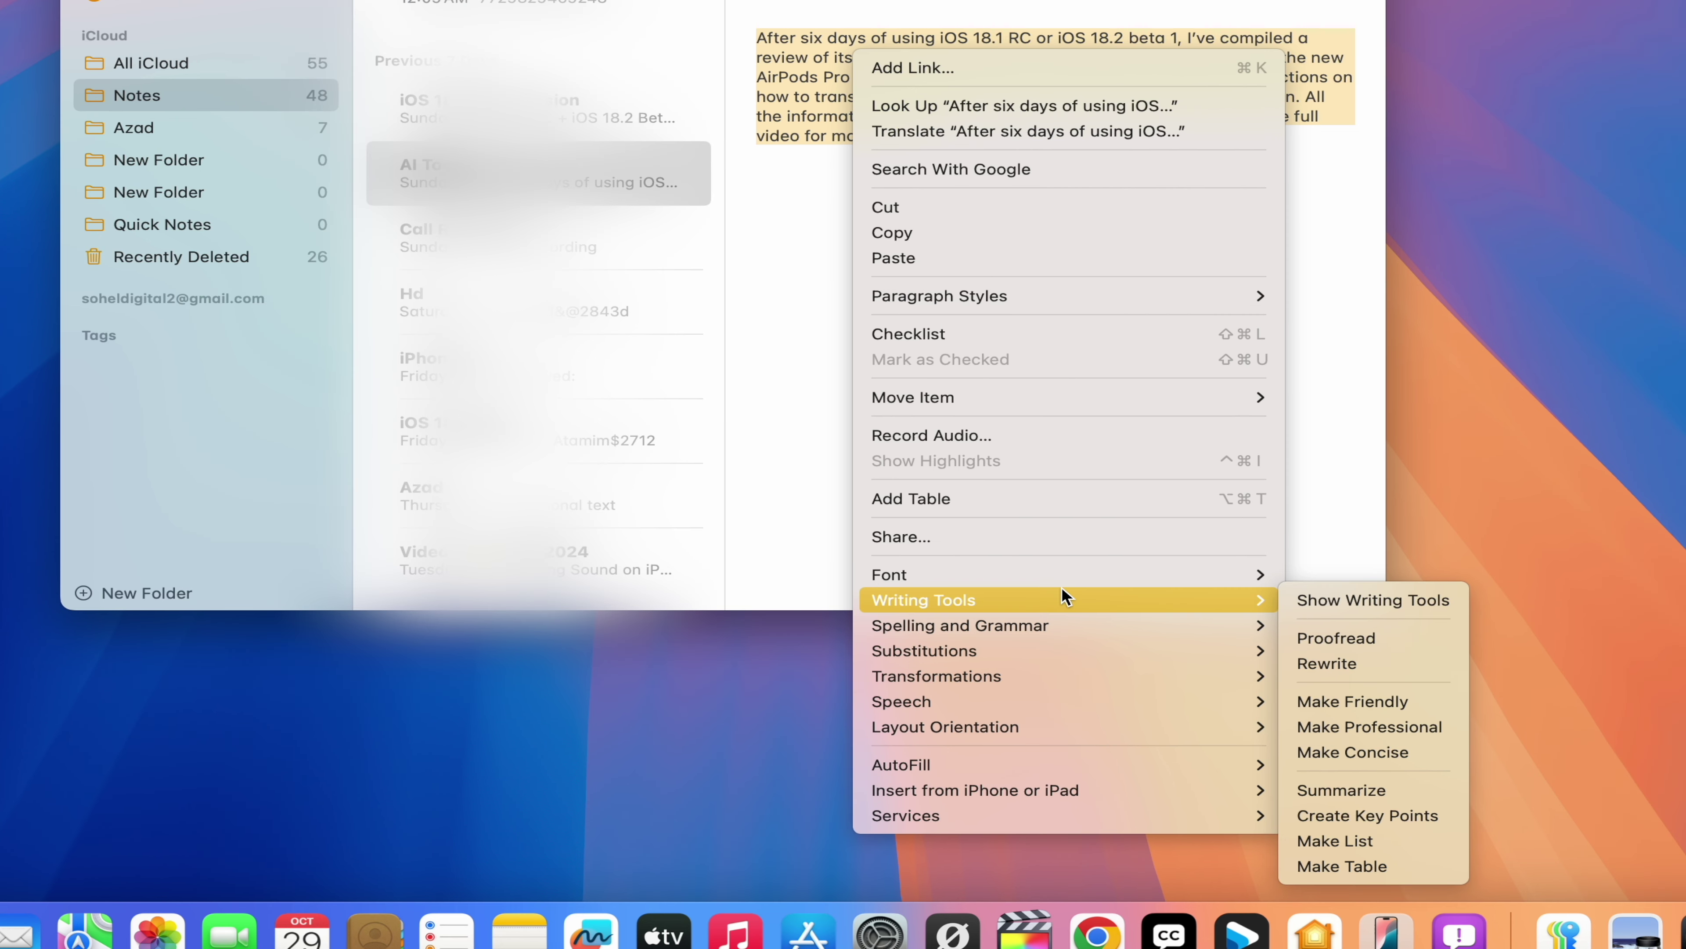
click(1340, 663)
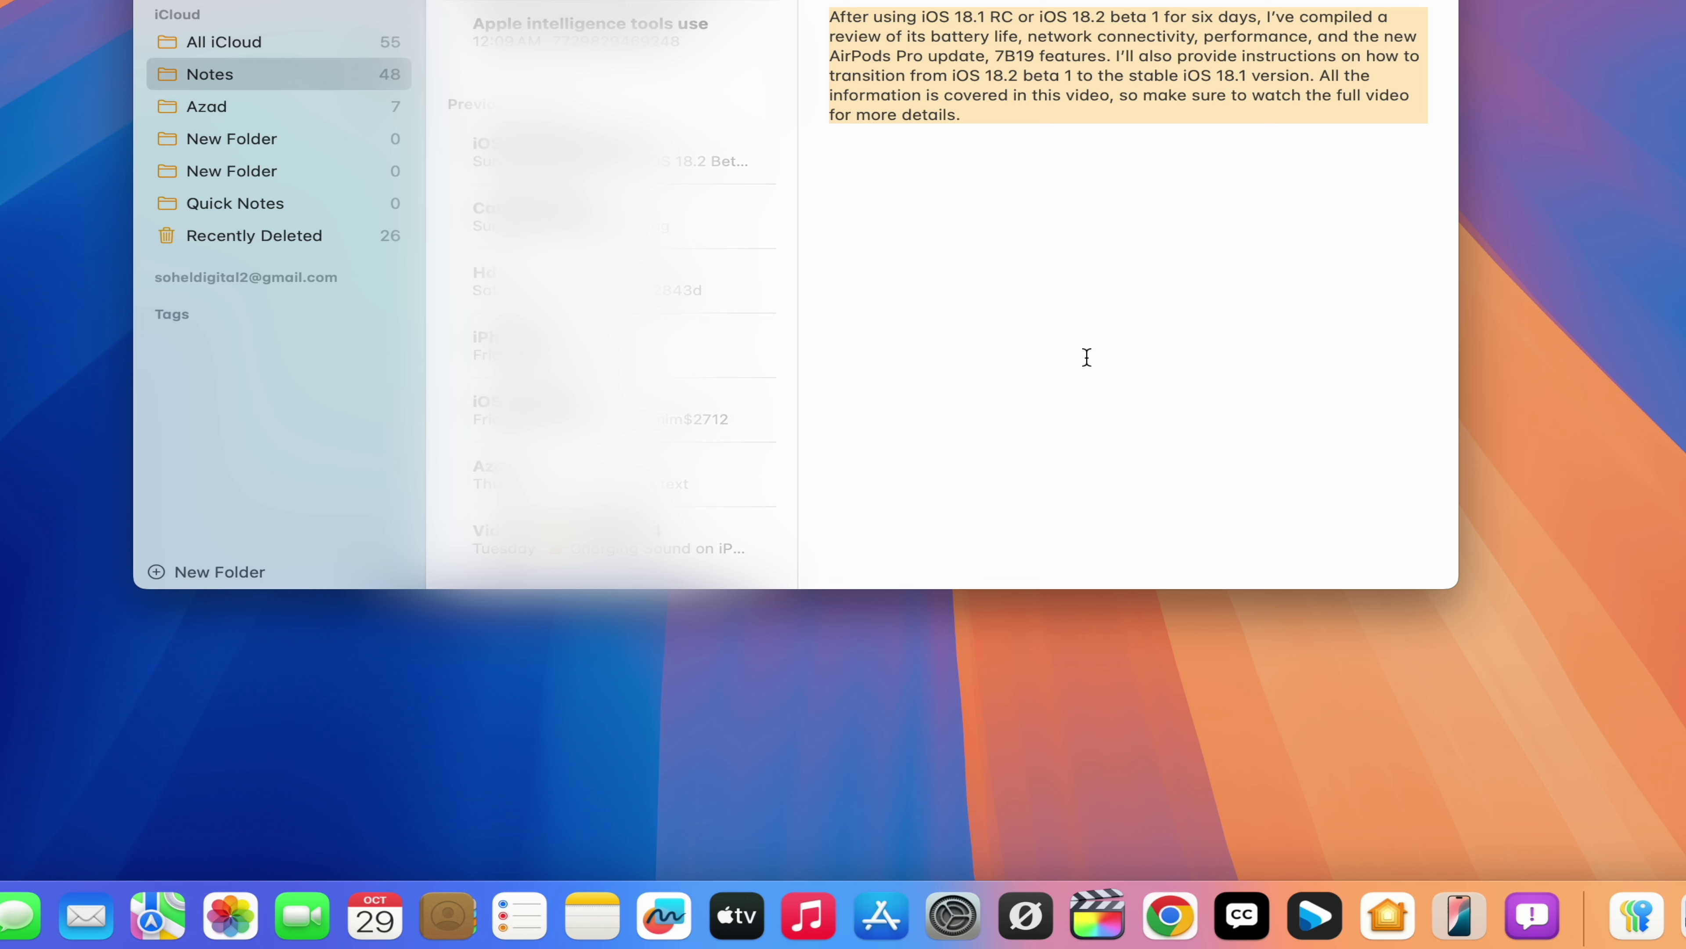
- Preview a Writing Tools summary of the AI Tools note's paragraph, and regenerate the paragraph's Concise version
right_click(1057, 94)
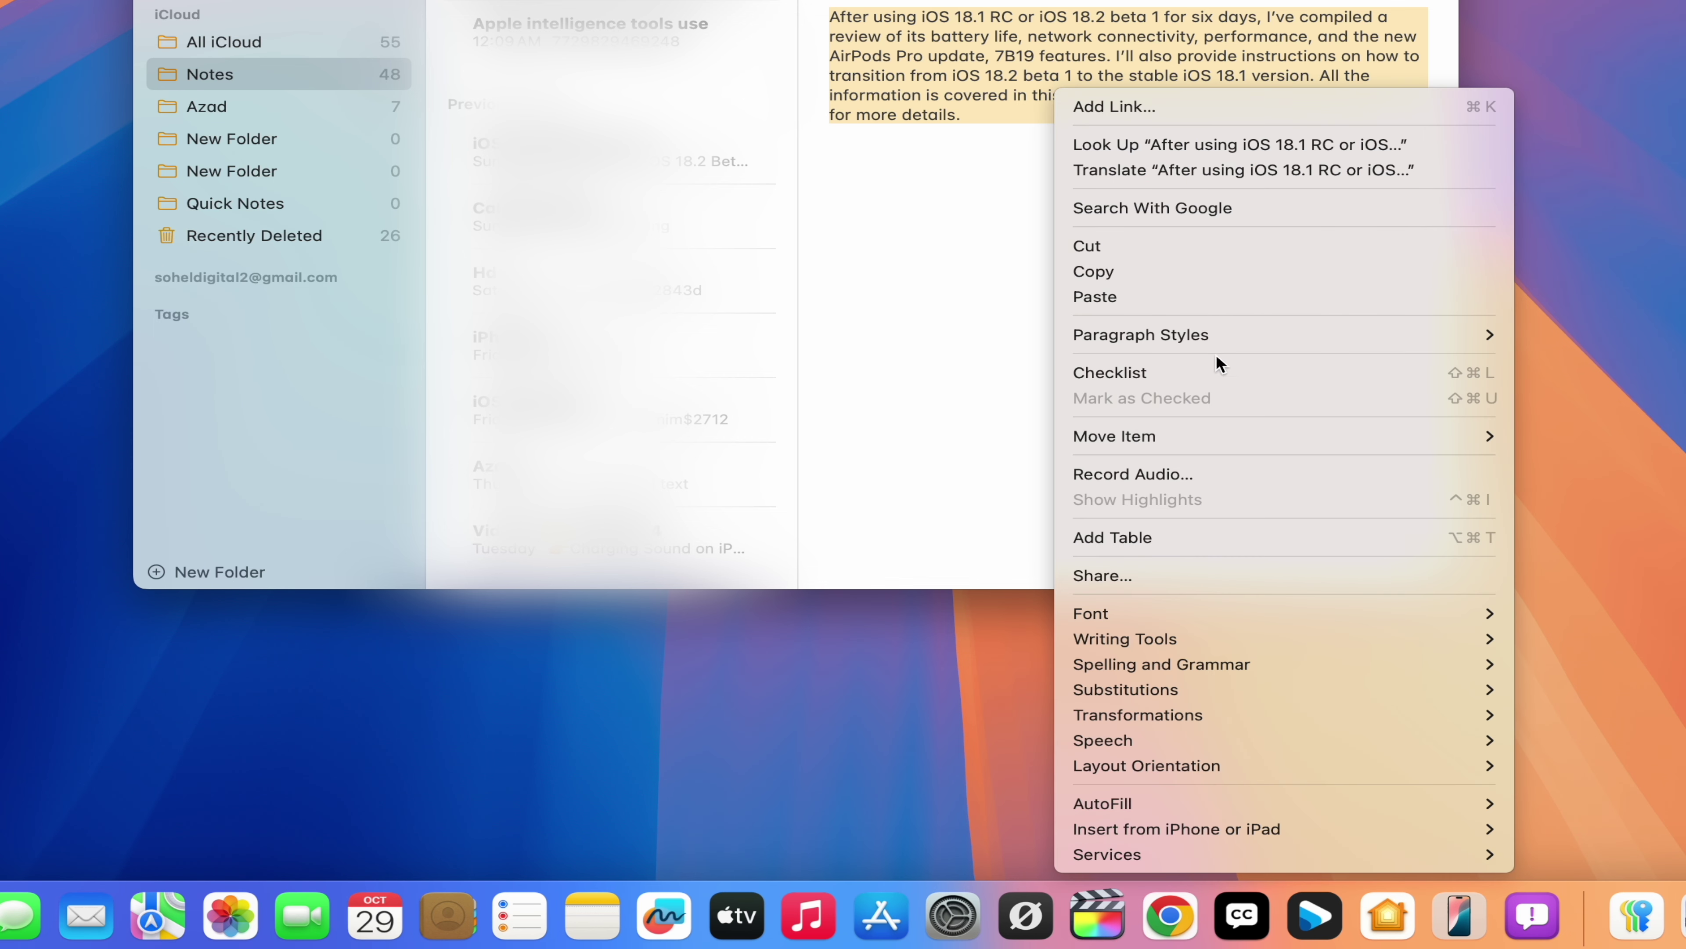
mouse_move(1203, 639)
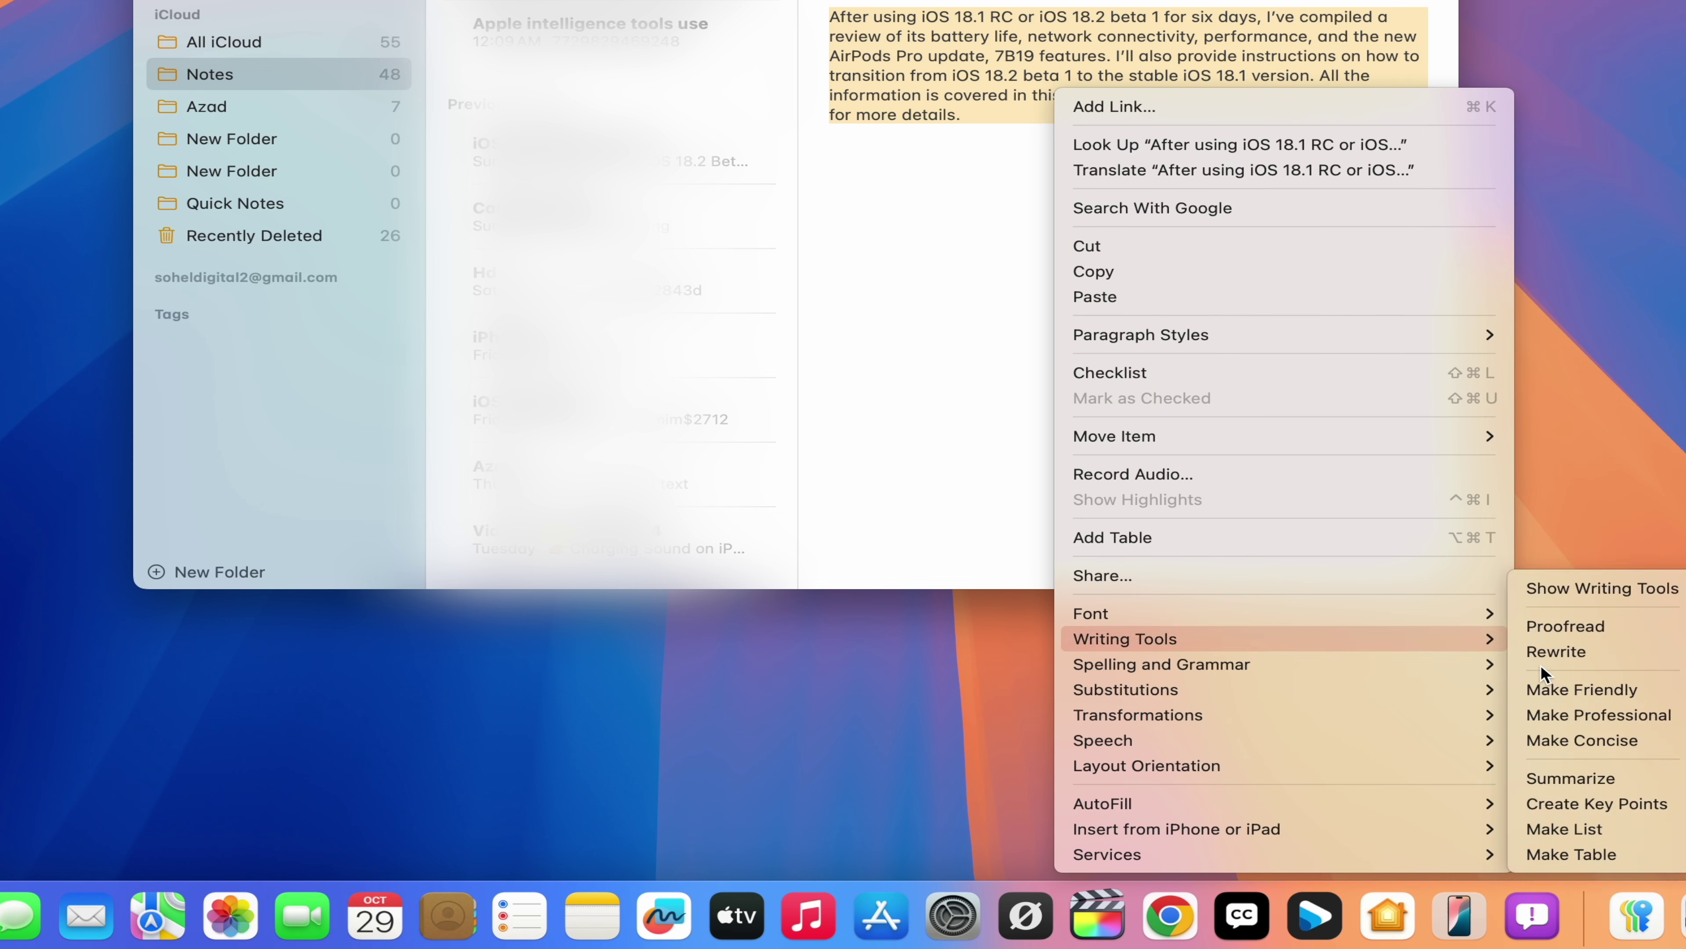
click(1551, 771)
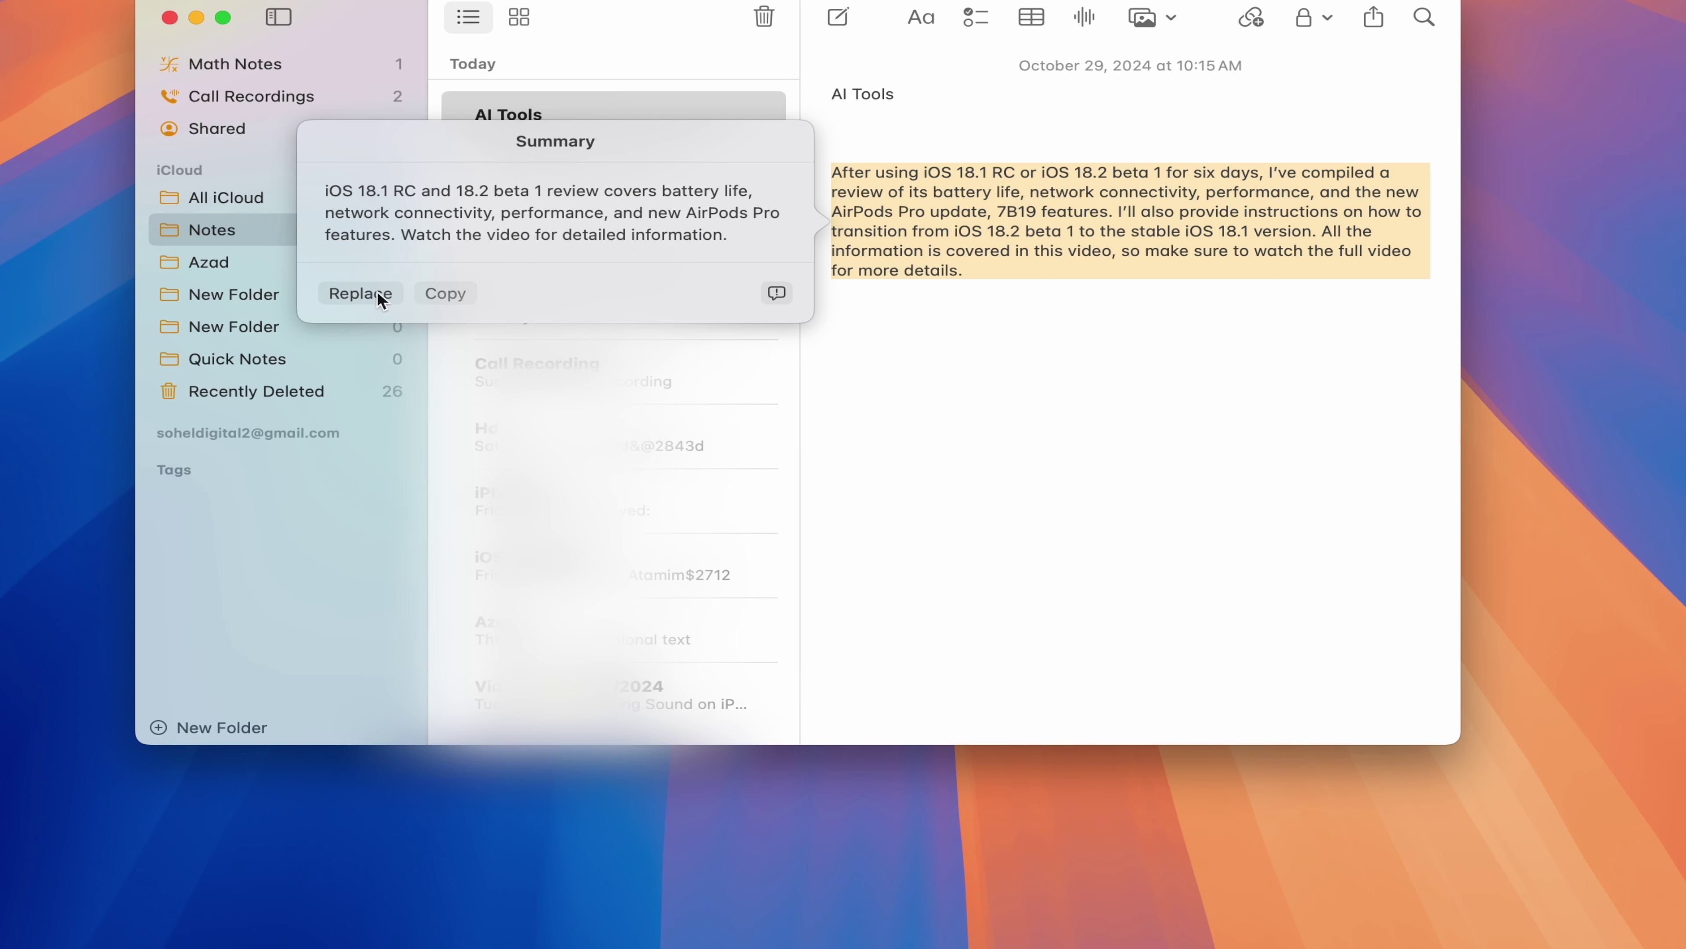
click(1149, 357)
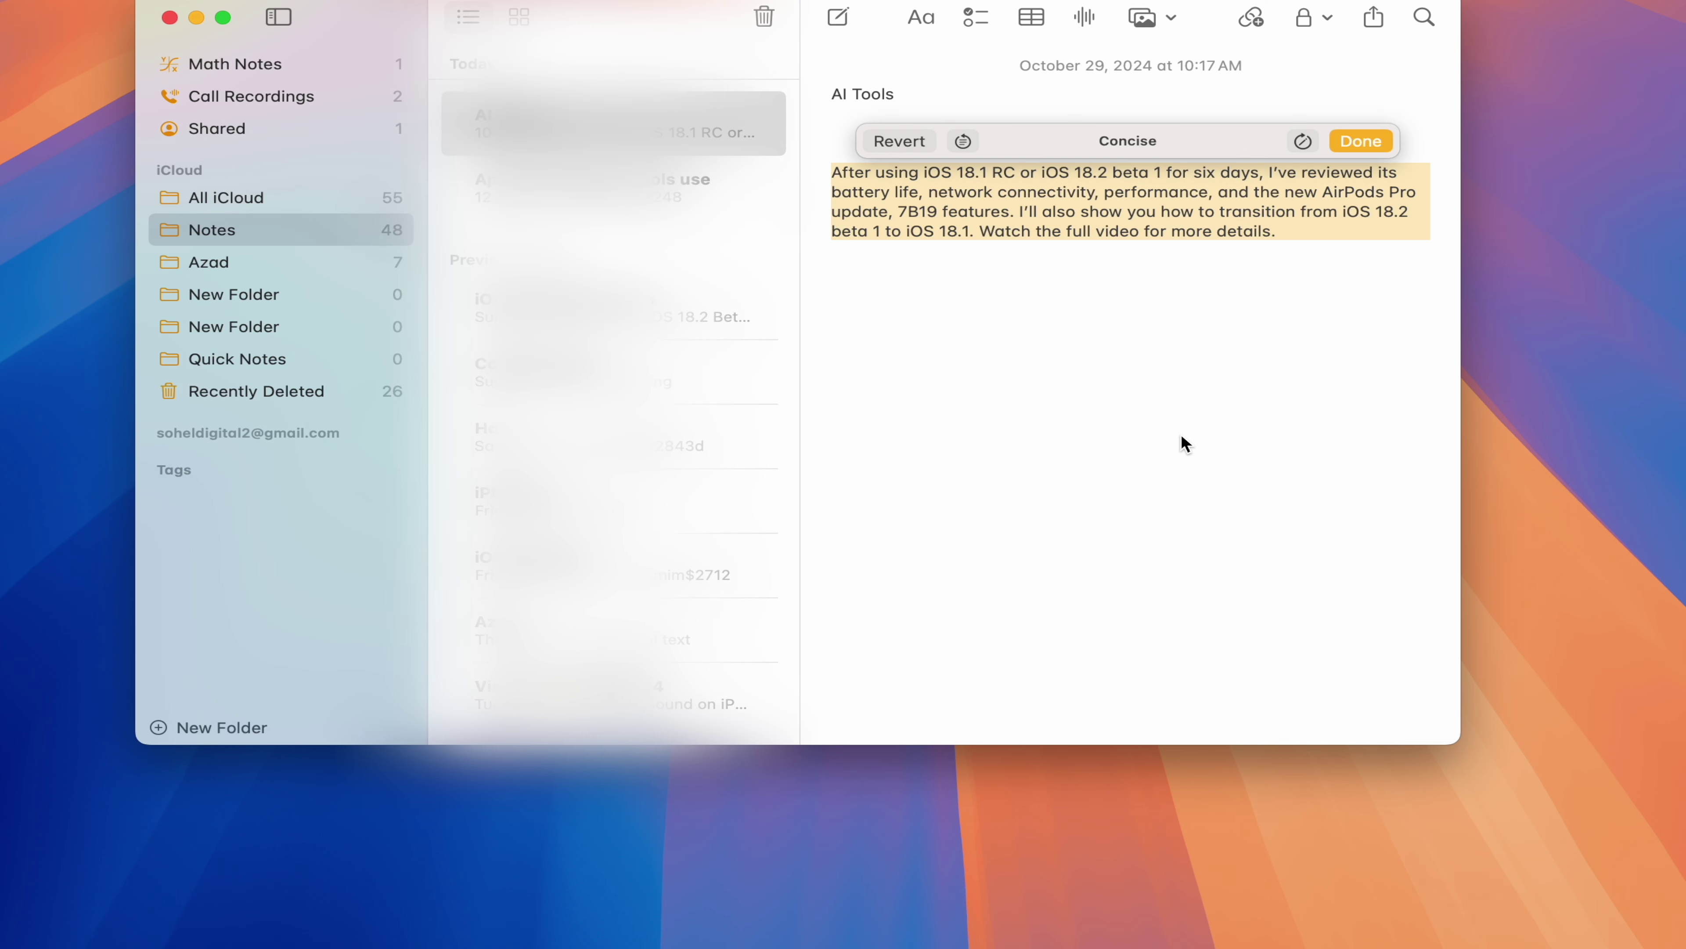
click(1302, 141)
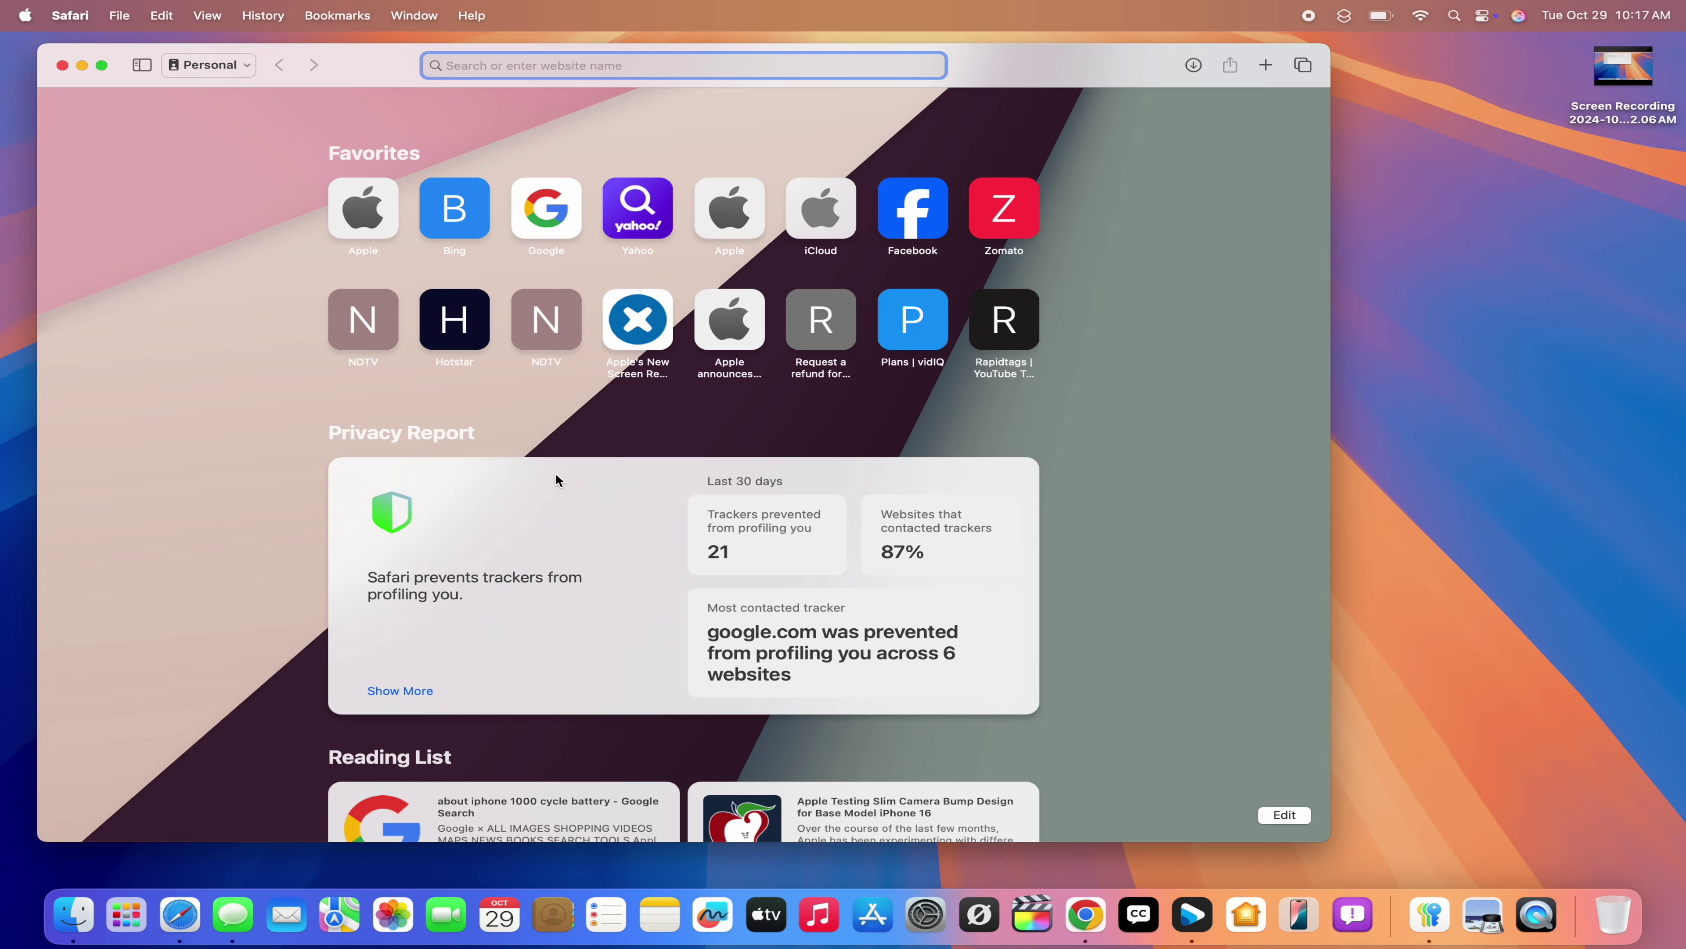
- In Safari, open the article on AirPods firmware updates, select the paragraph under Find your AirPods firmware version and view its Writing Tools options
scroll(556, 473, down, 4)
scroll(555, 464, down, 10)
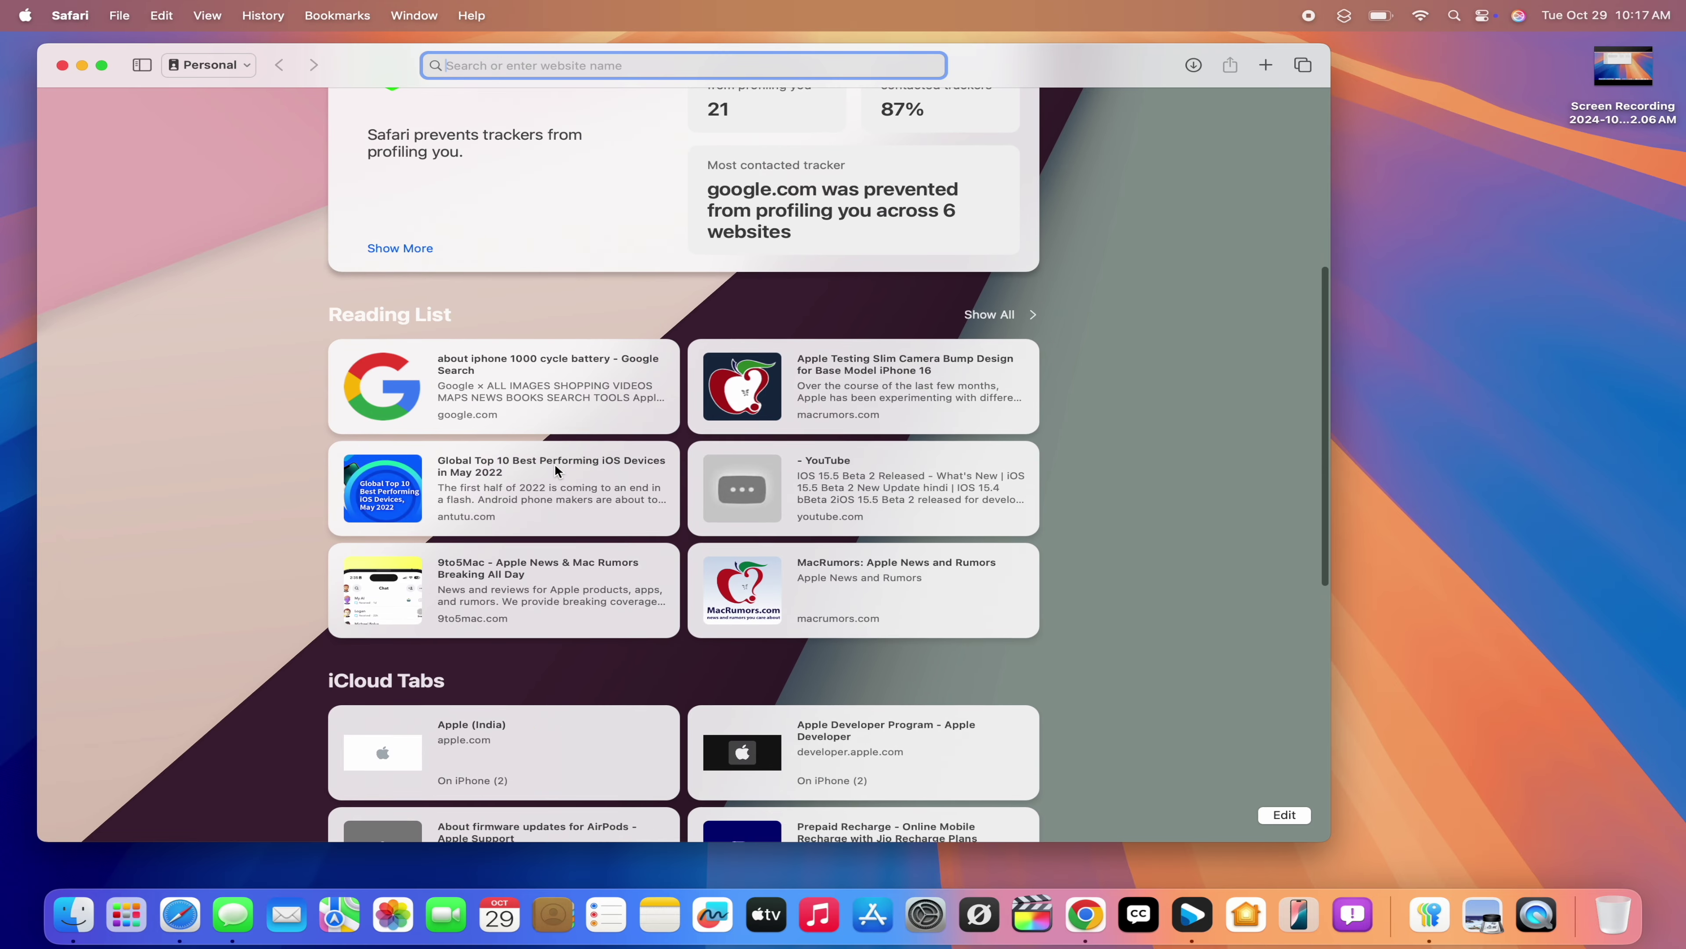
click(556, 466)
drag(532, 306, 87, 254)
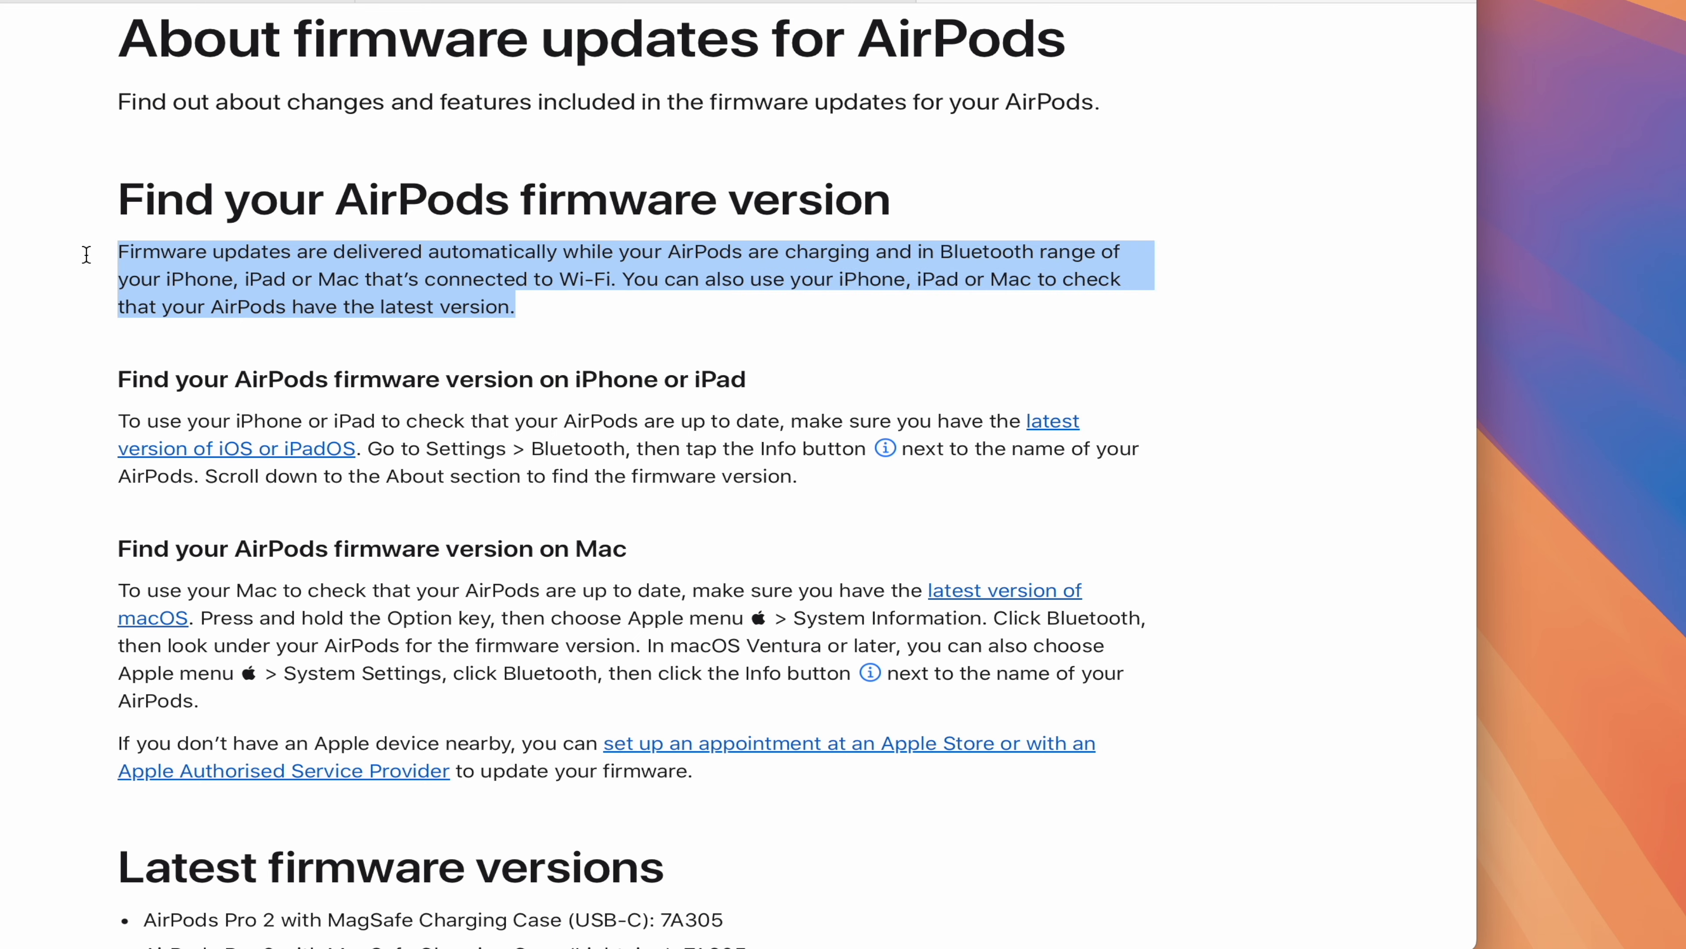
right_click(191, 257)
mouse_move(531, 465)
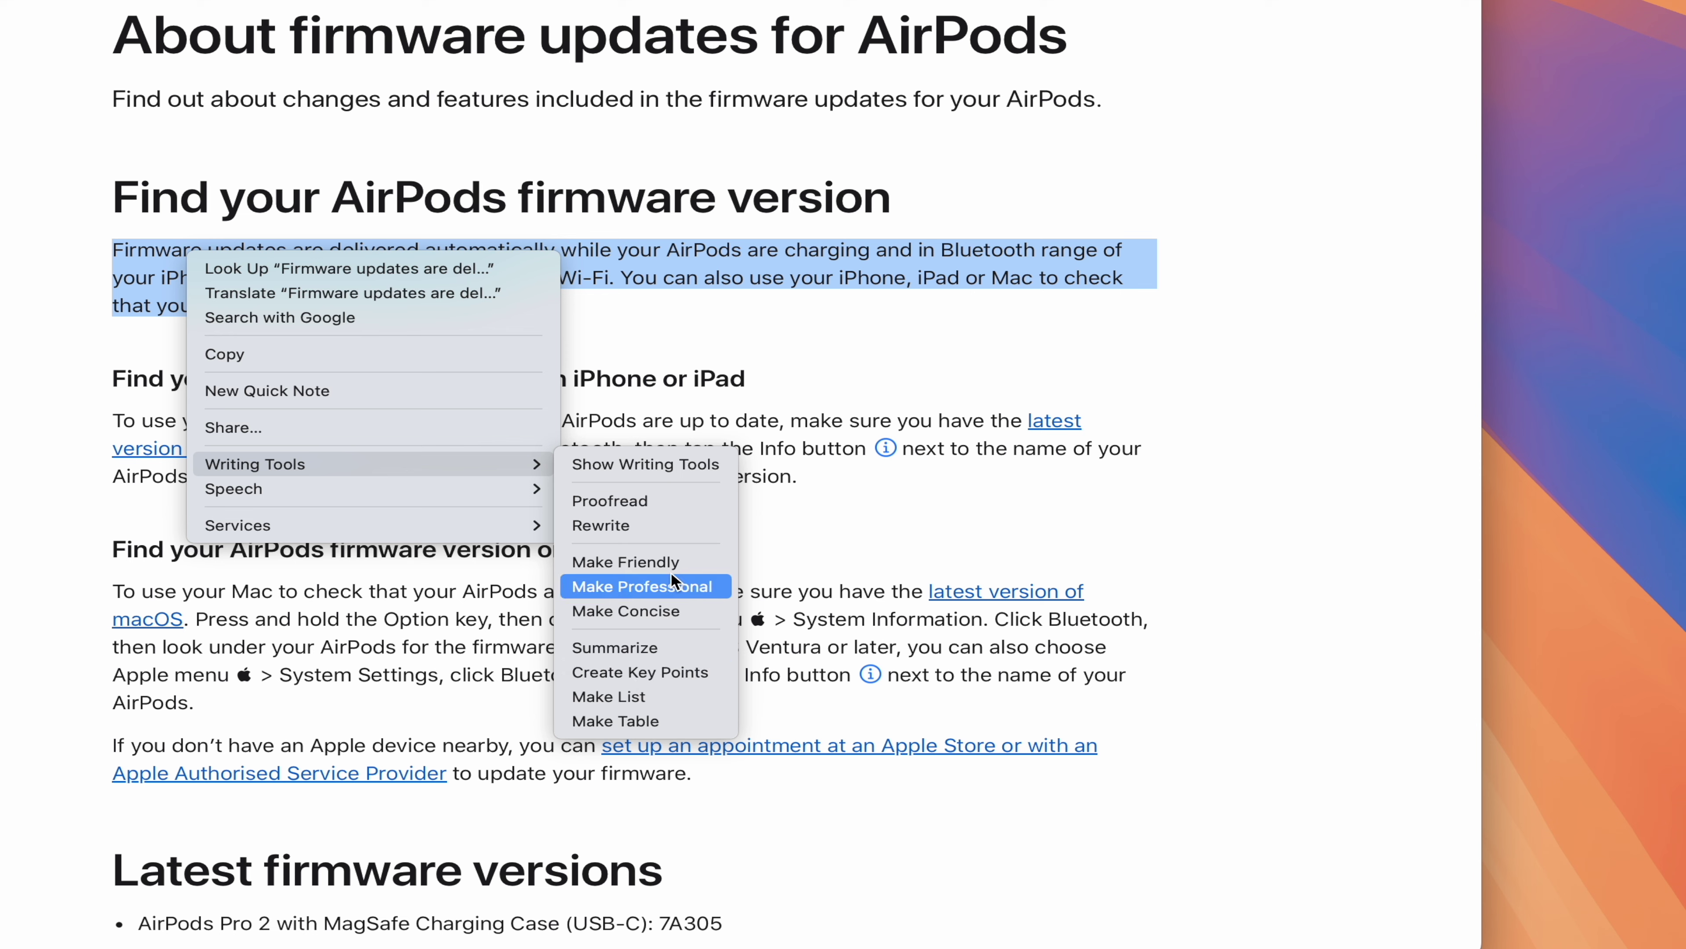
click(647, 109)
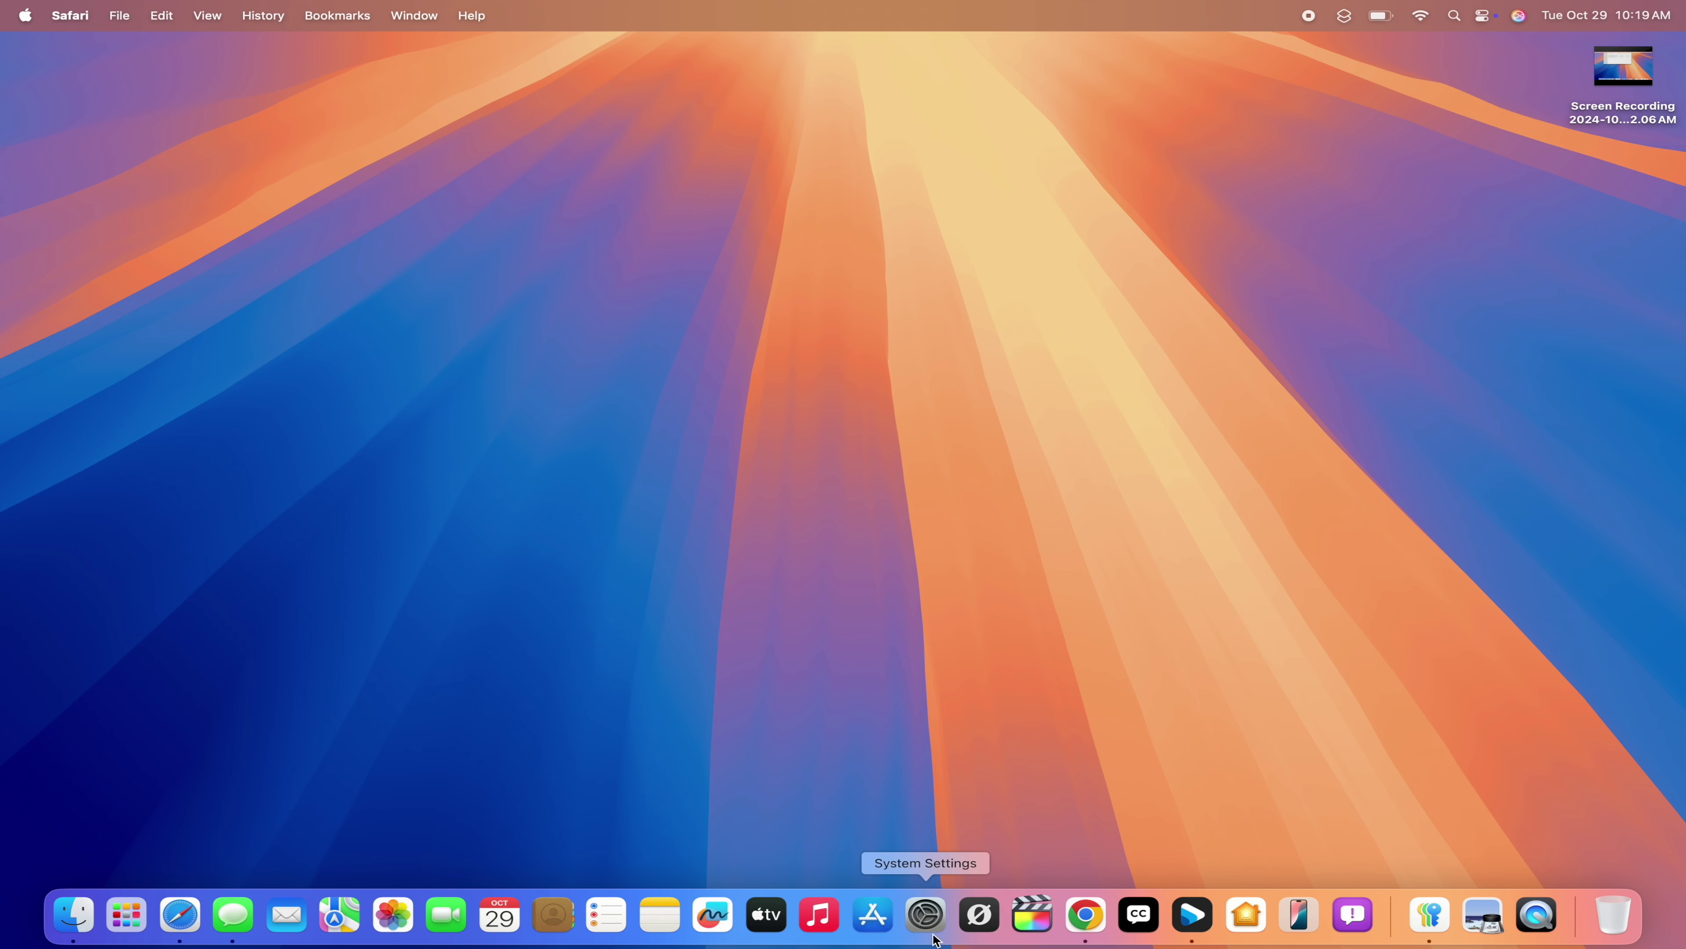
- Switch to System Settings and open the Reduce Interruptions Focus settings
click(925, 915)
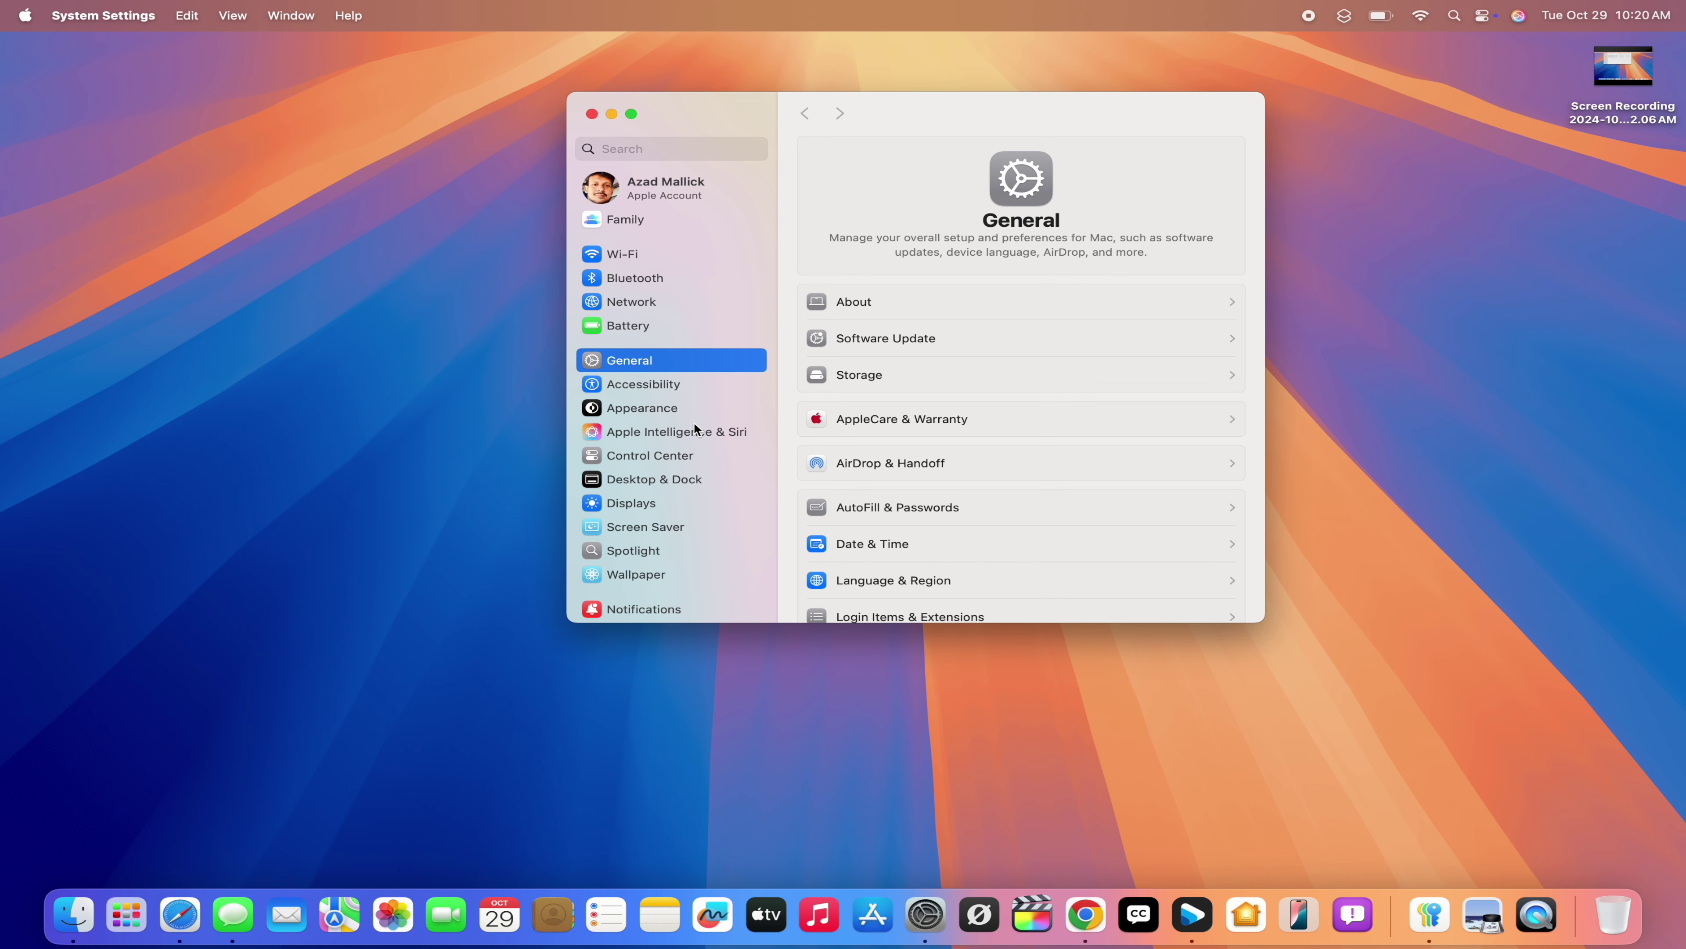
scroll(673, 537, down, 6)
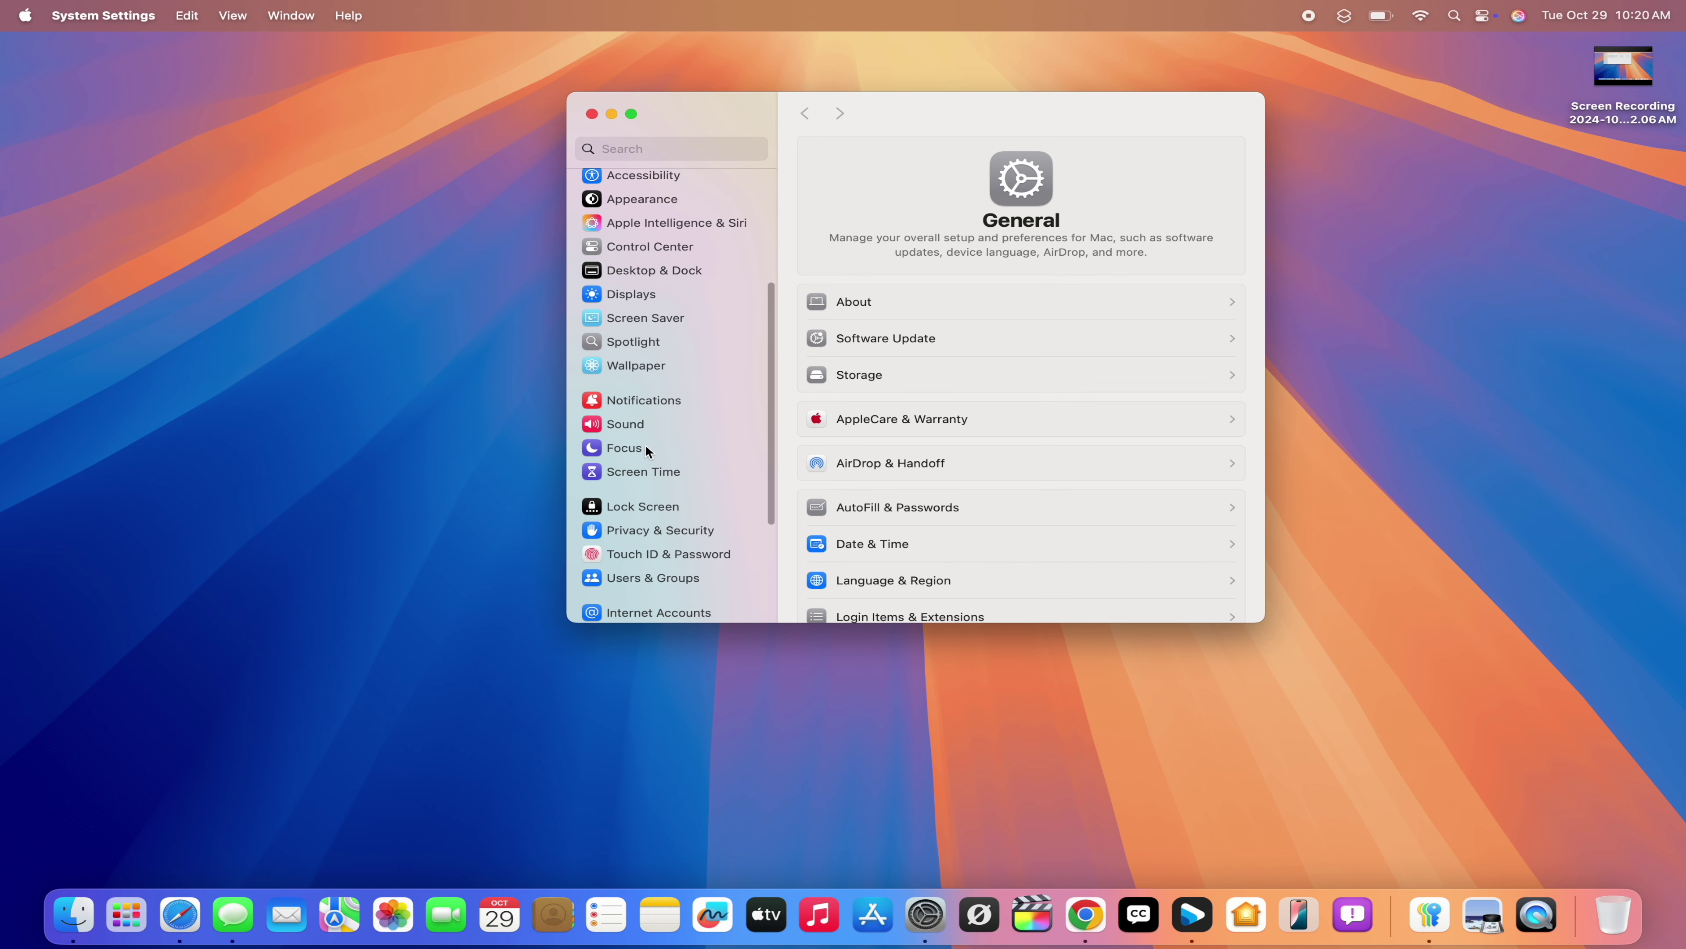
click(648, 451)
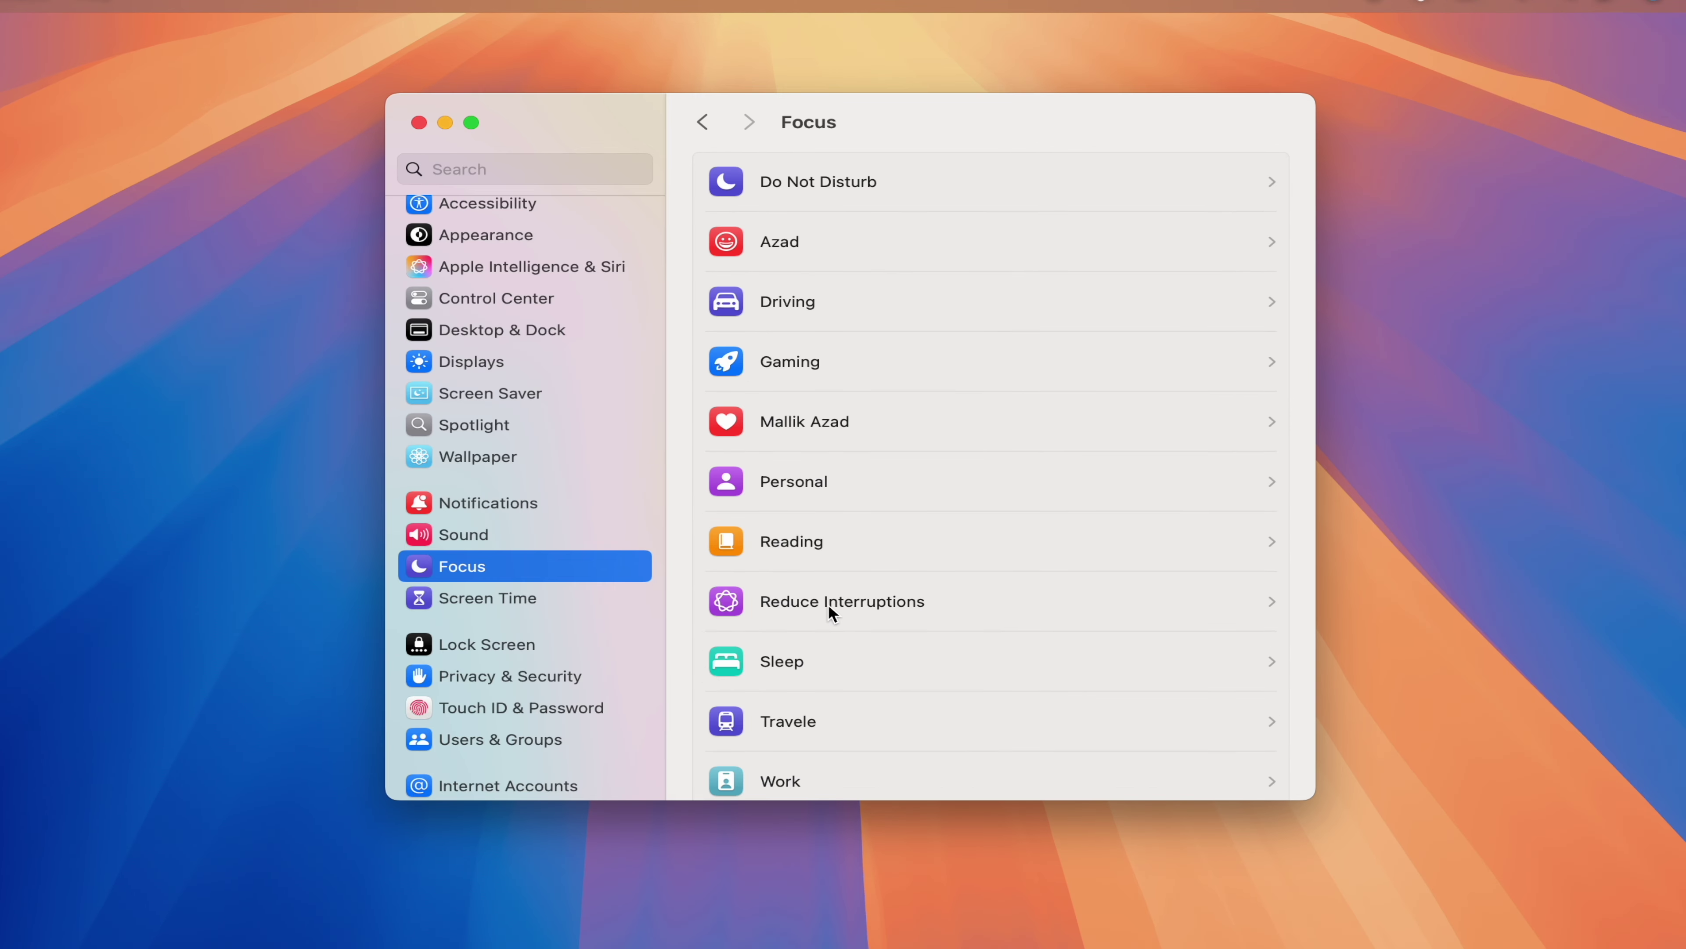
click(900, 475)
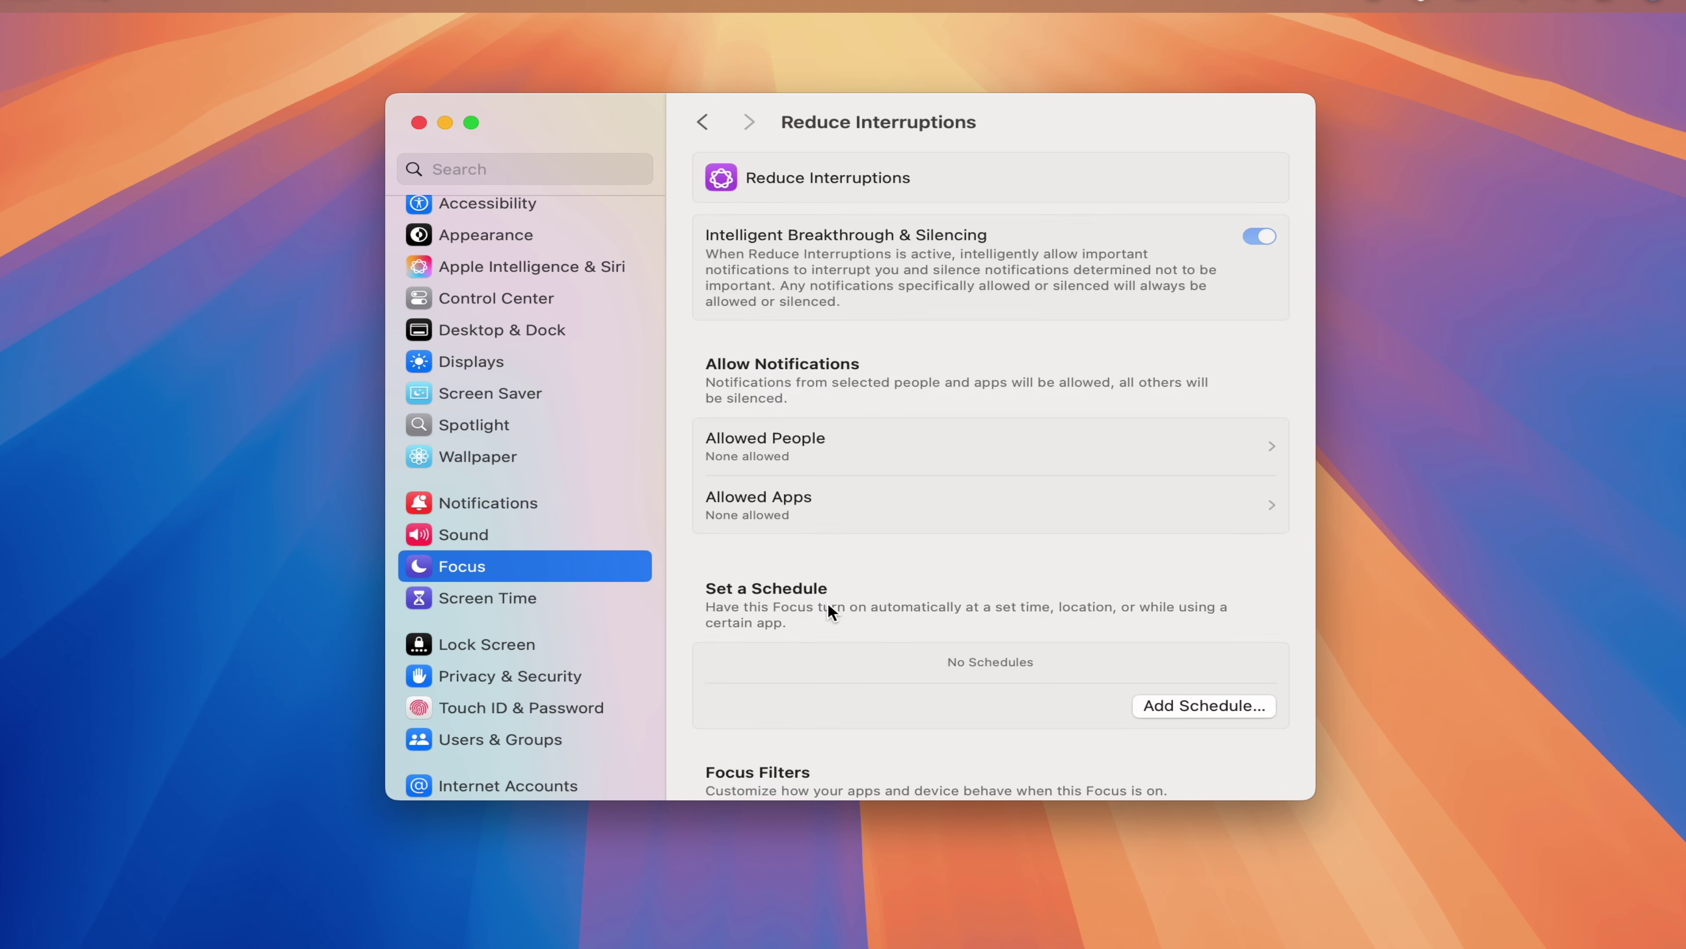
scroll(1026, 571, down, 3)
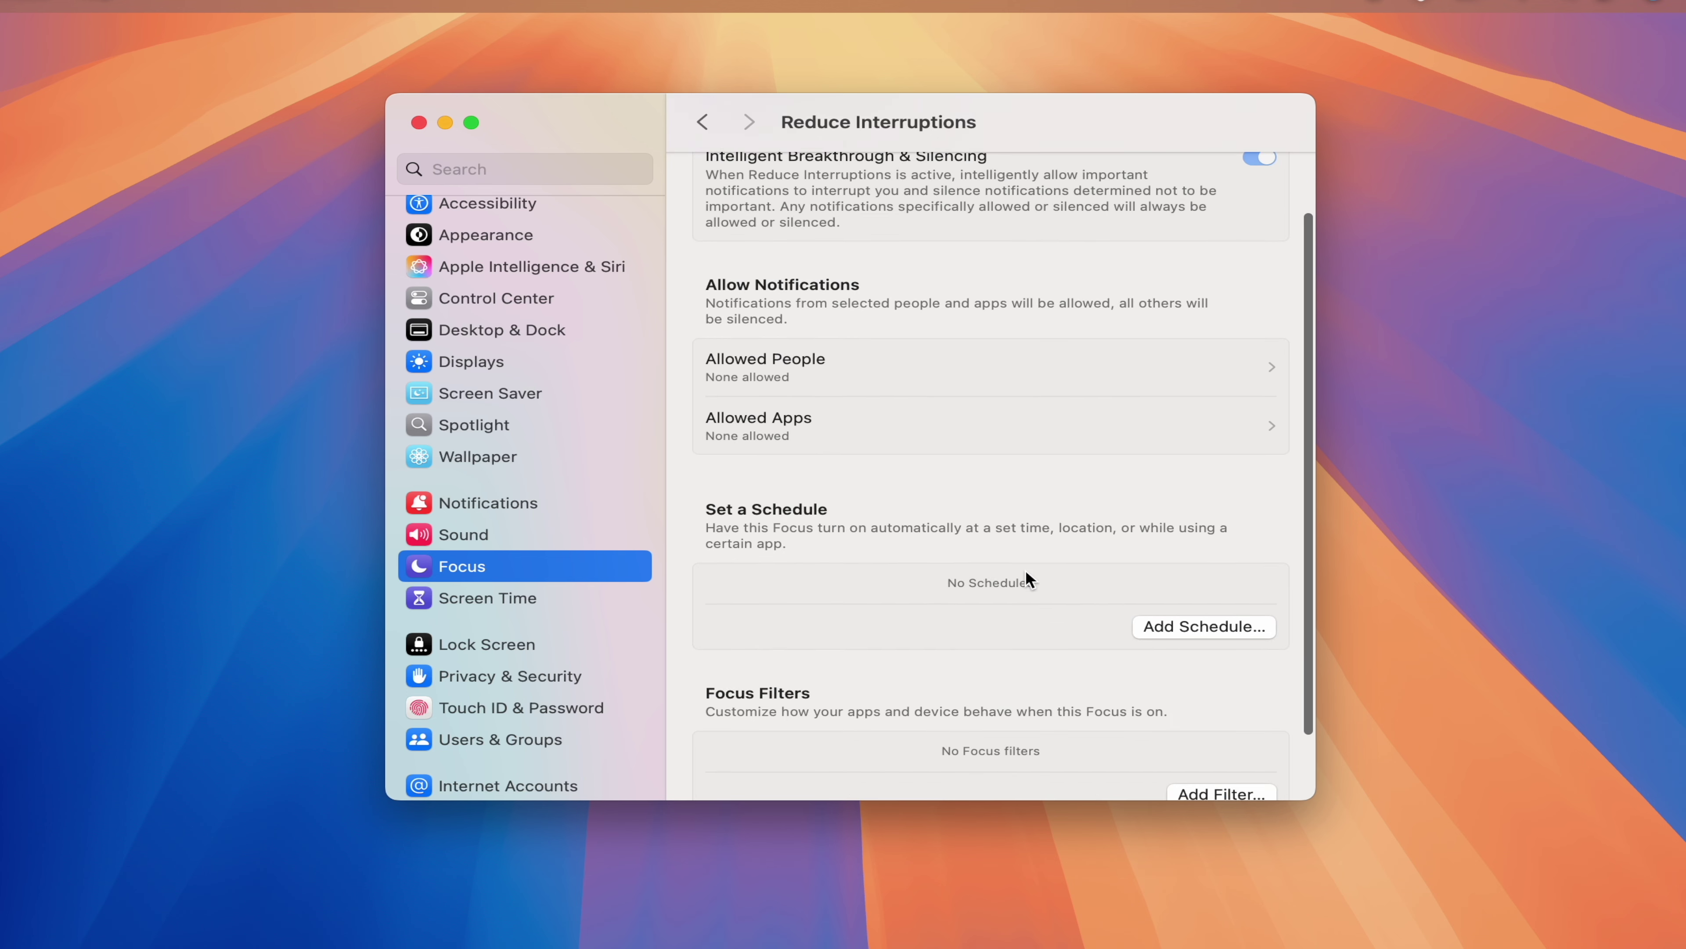
scroll(1027, 570, up, 3)
- Review the Allowed People settings of Reduce Interruptions, including the contact picker, the allowed-calls choices and the notification choices
click(954, 478)
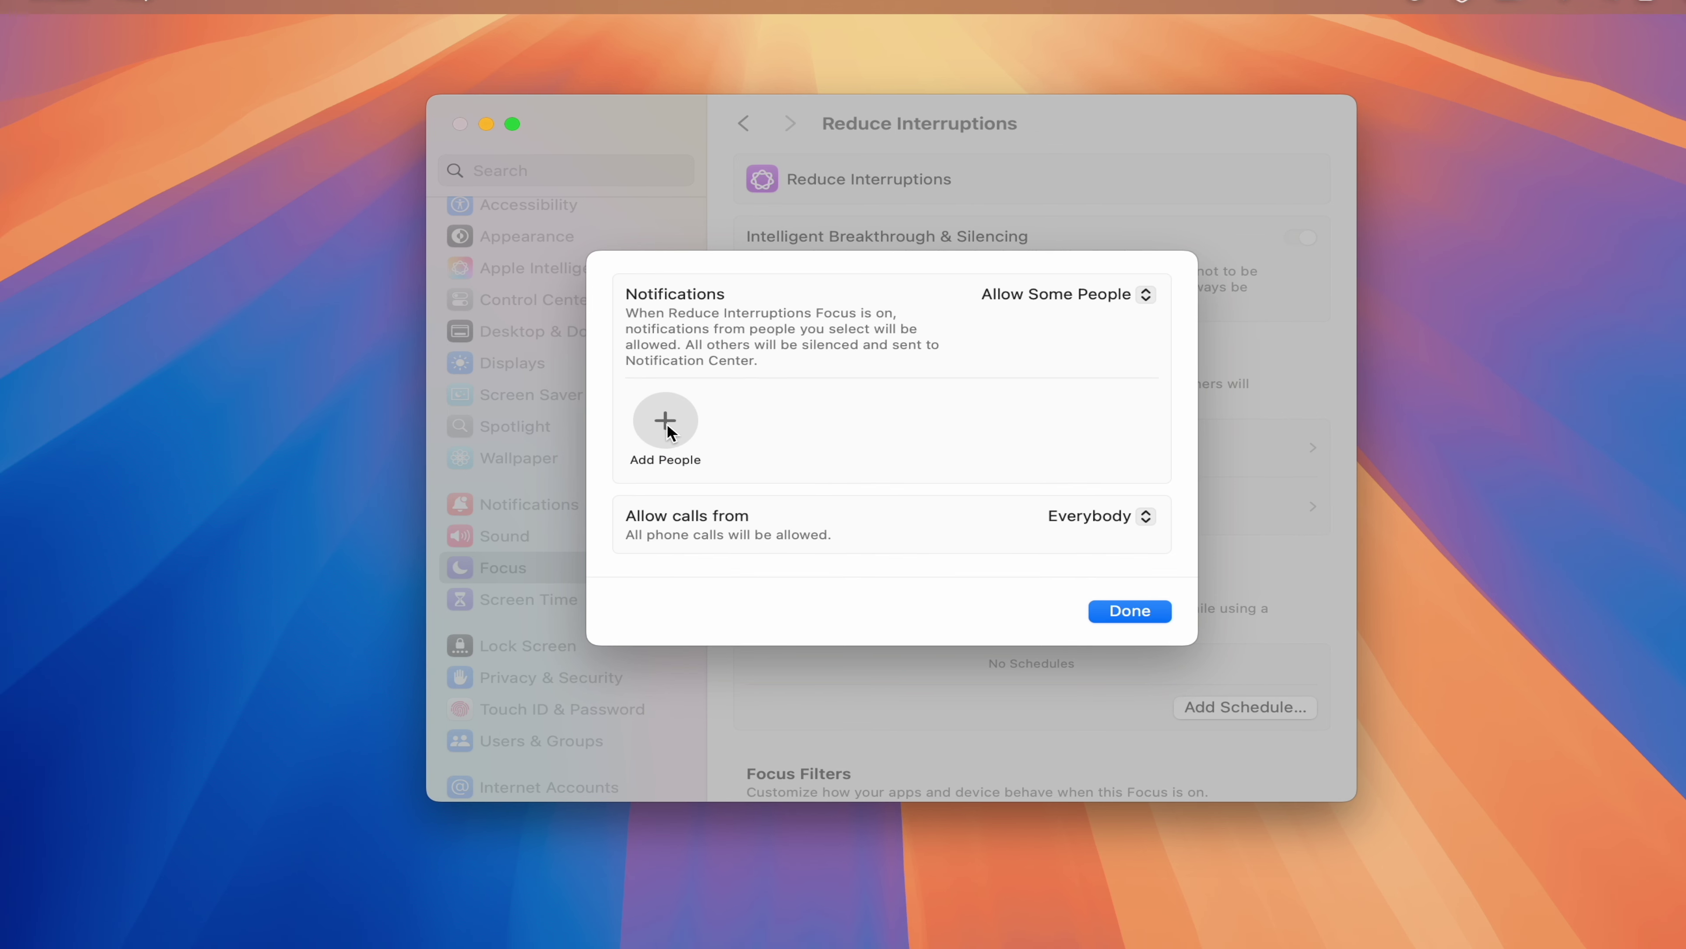
click(667, 424)
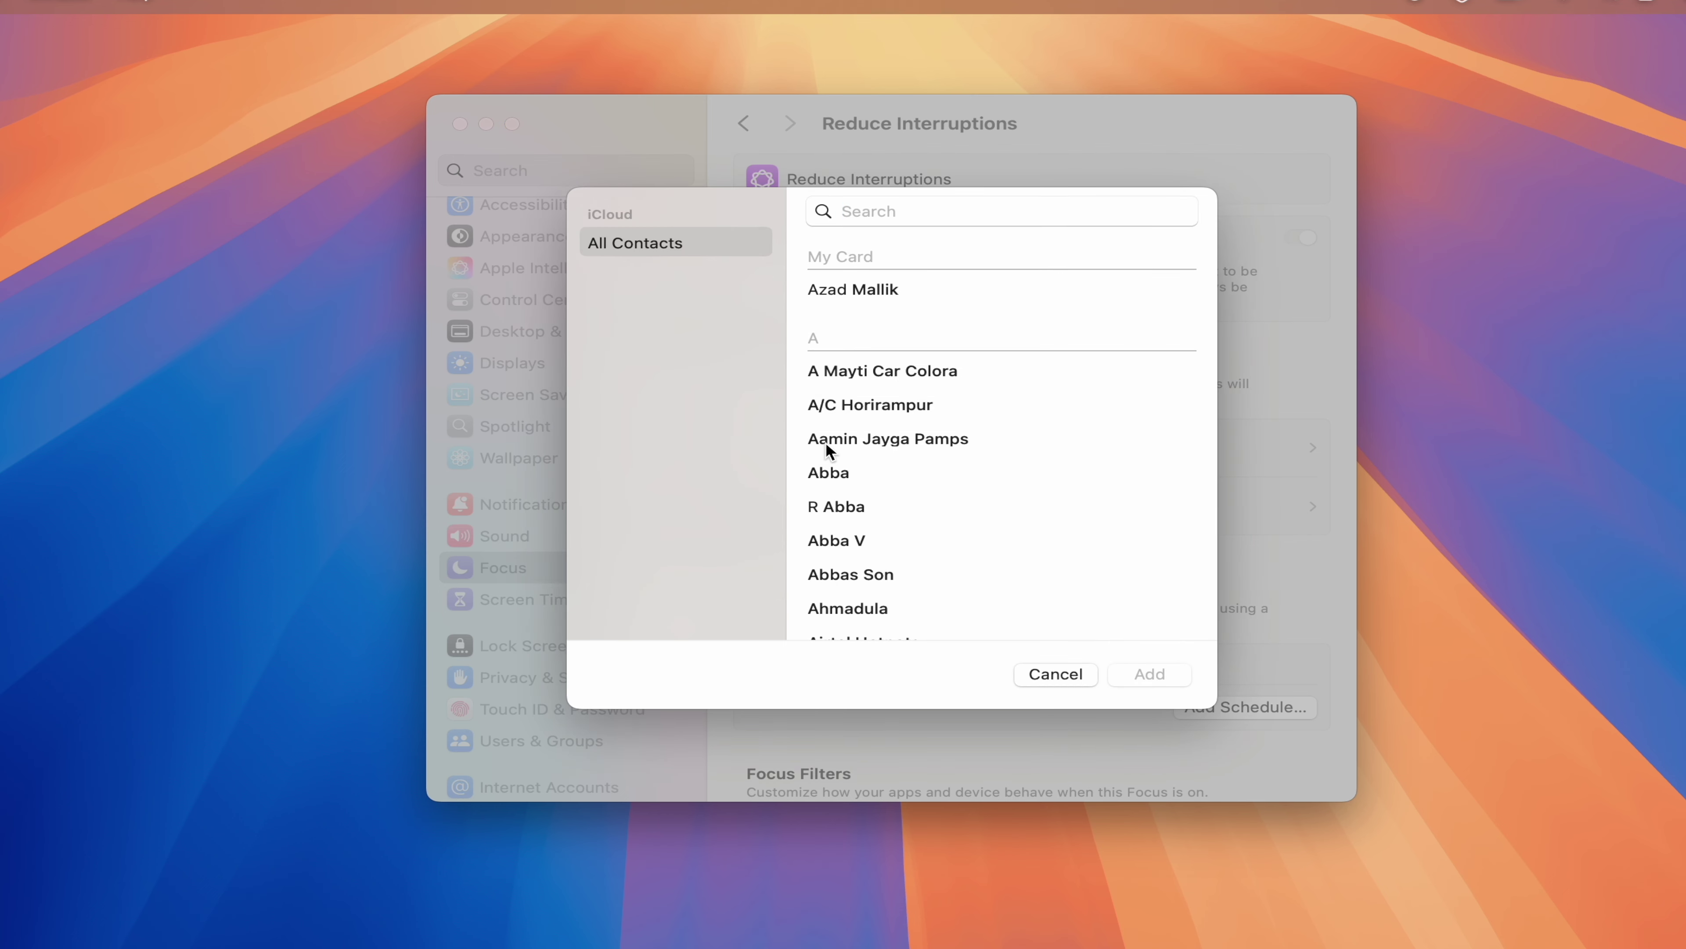
click(1056, 672)
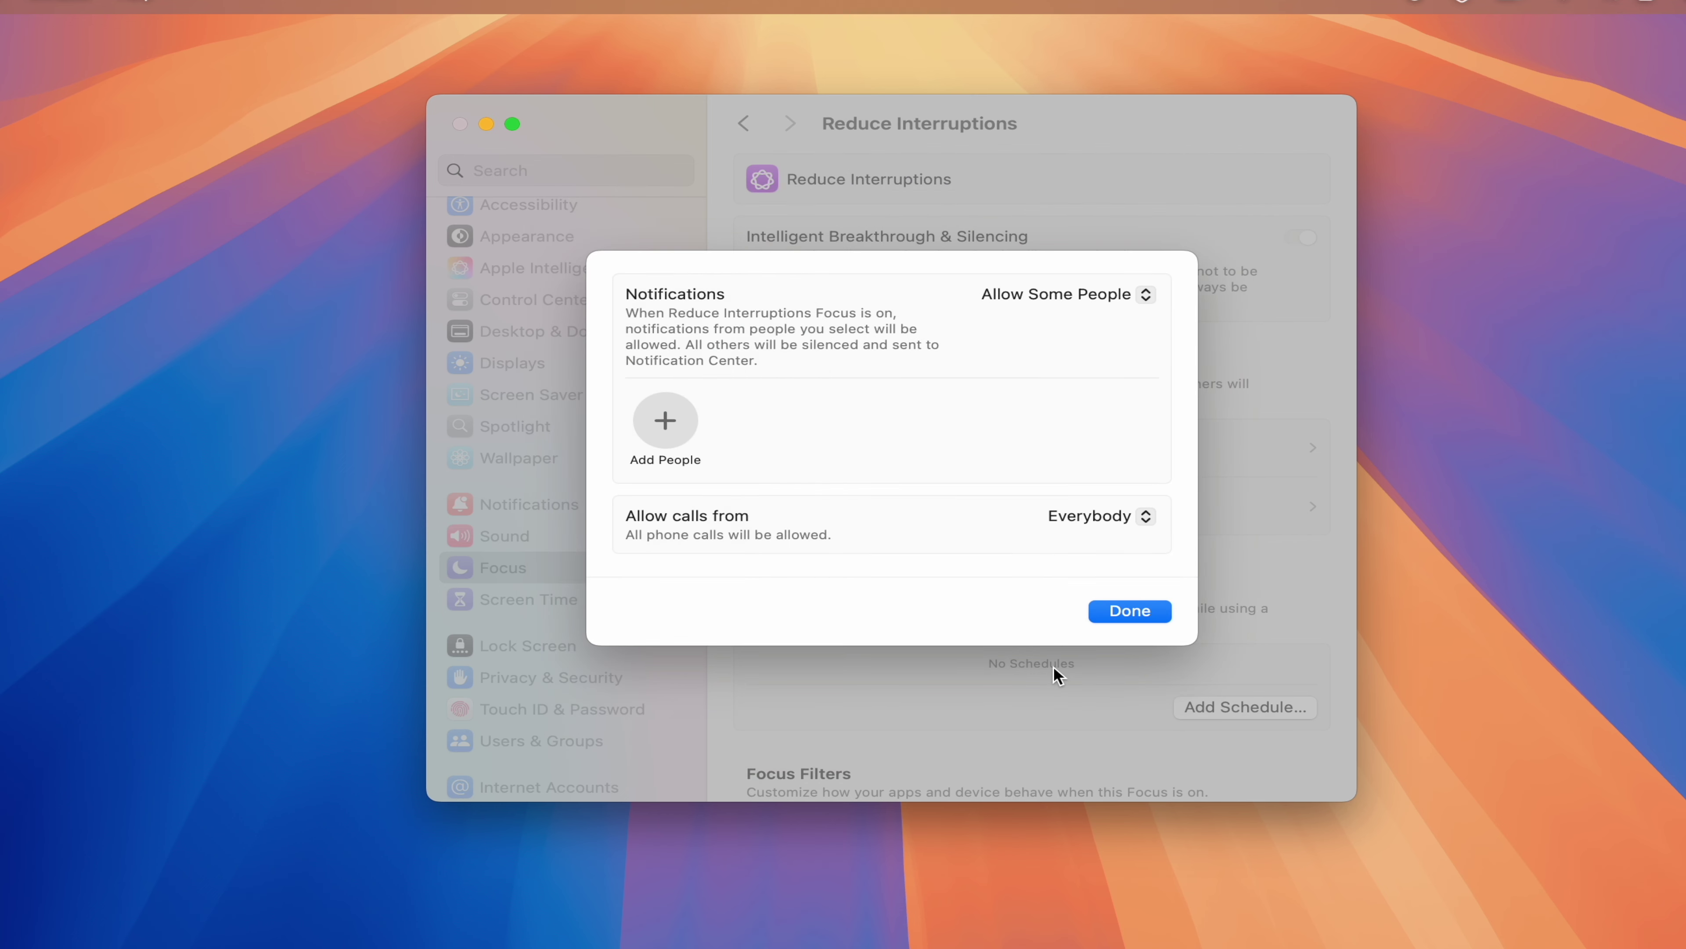
click(1094, 517)
click(977, 534)
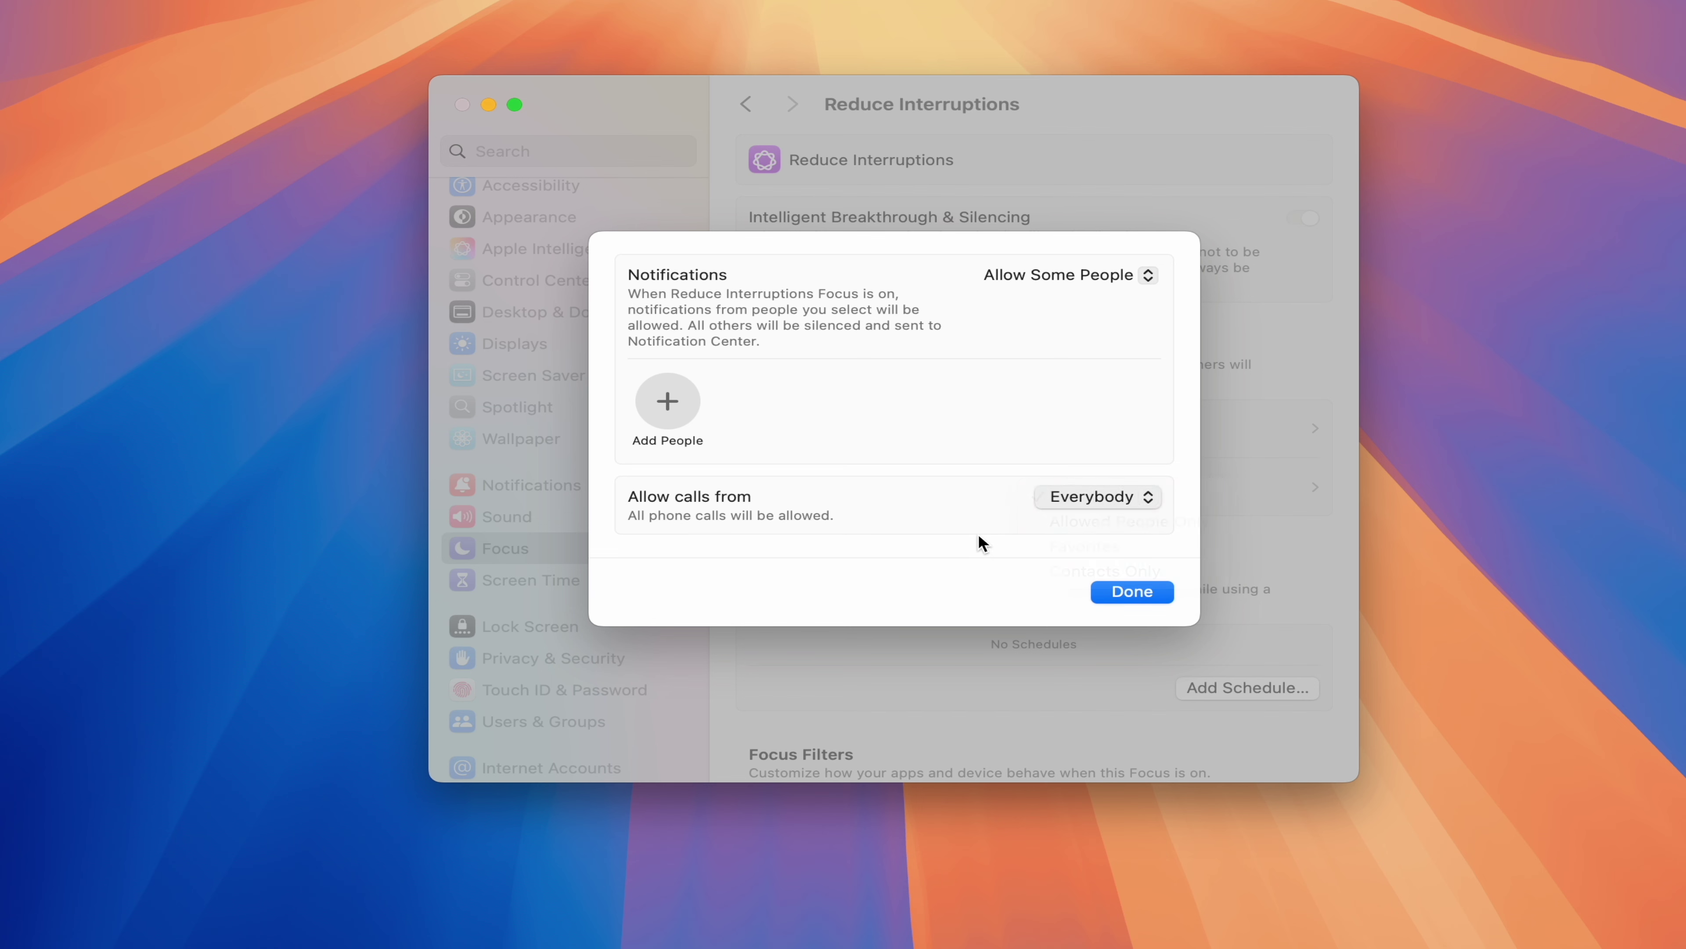
click(1142, 279)
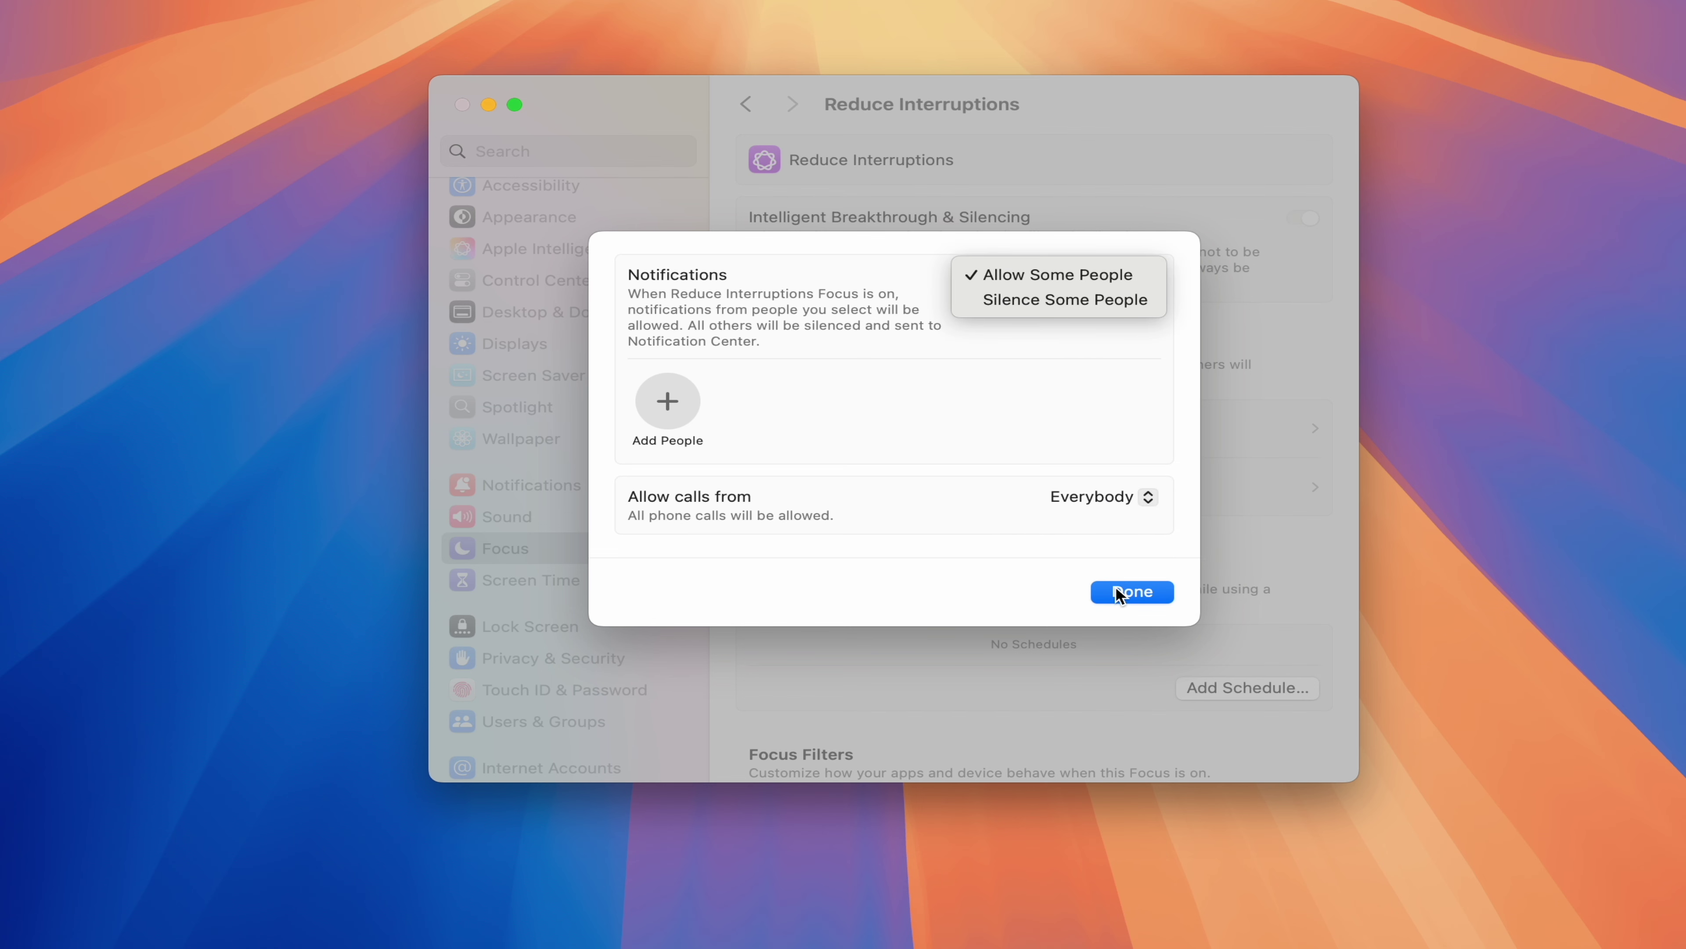
click(1132, 591)
- Review the Allowed Apps settings of Reduce Interruptions and look through the list of apps that can be added
click(1056, 494)
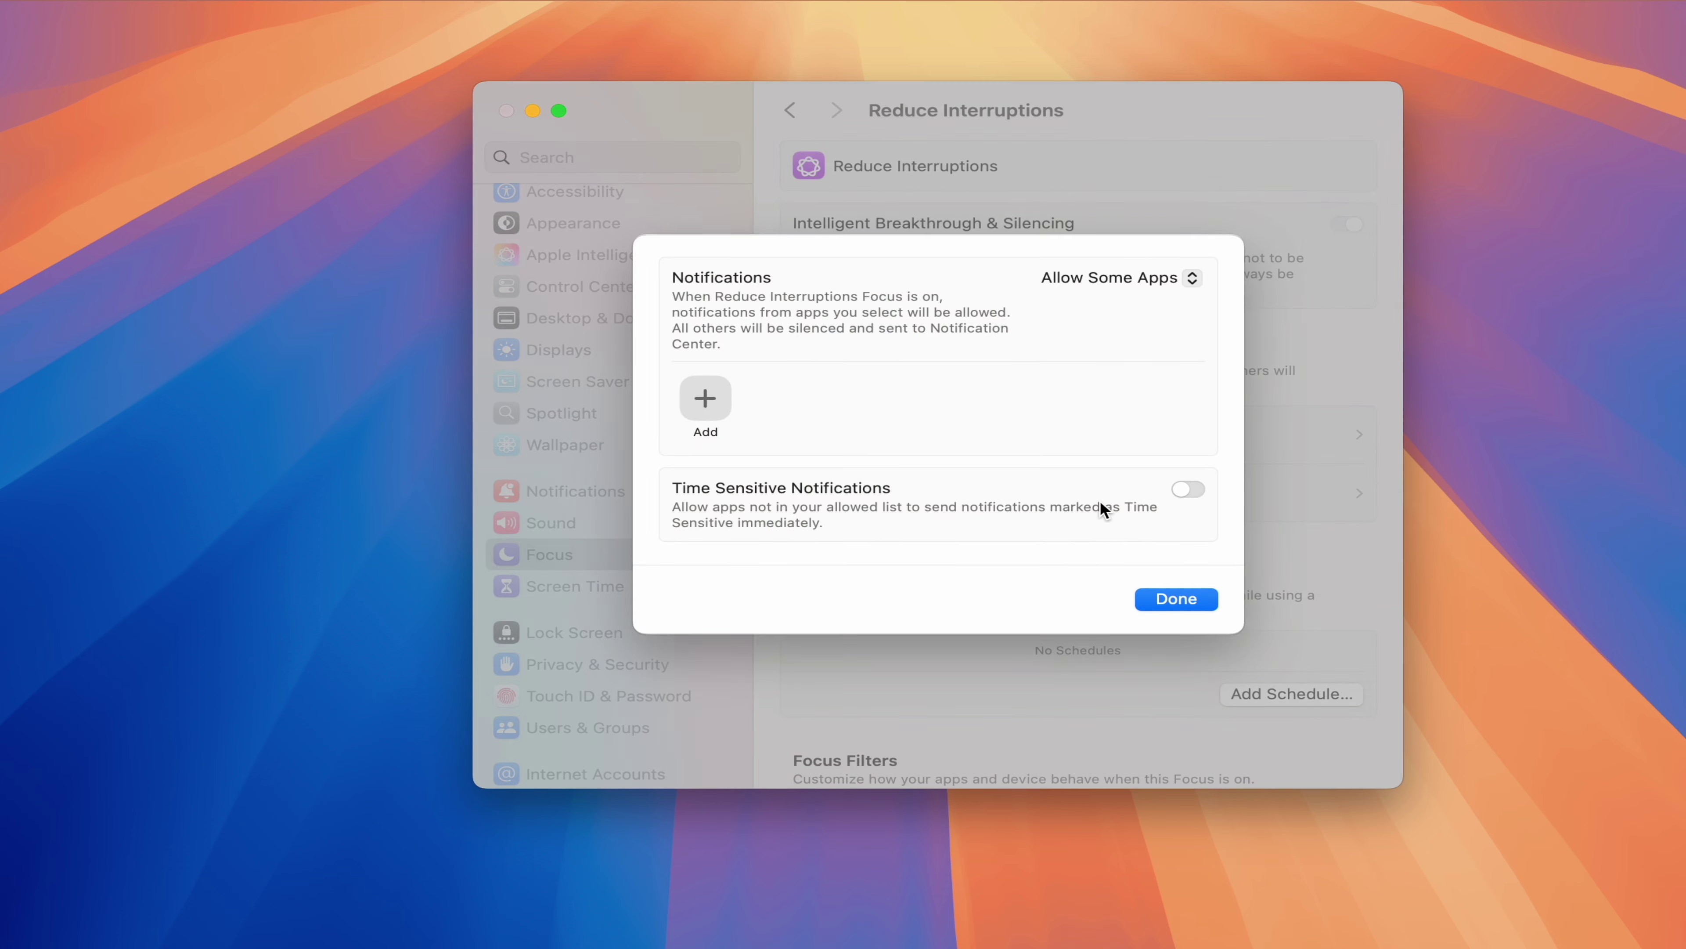
click(724, 401)
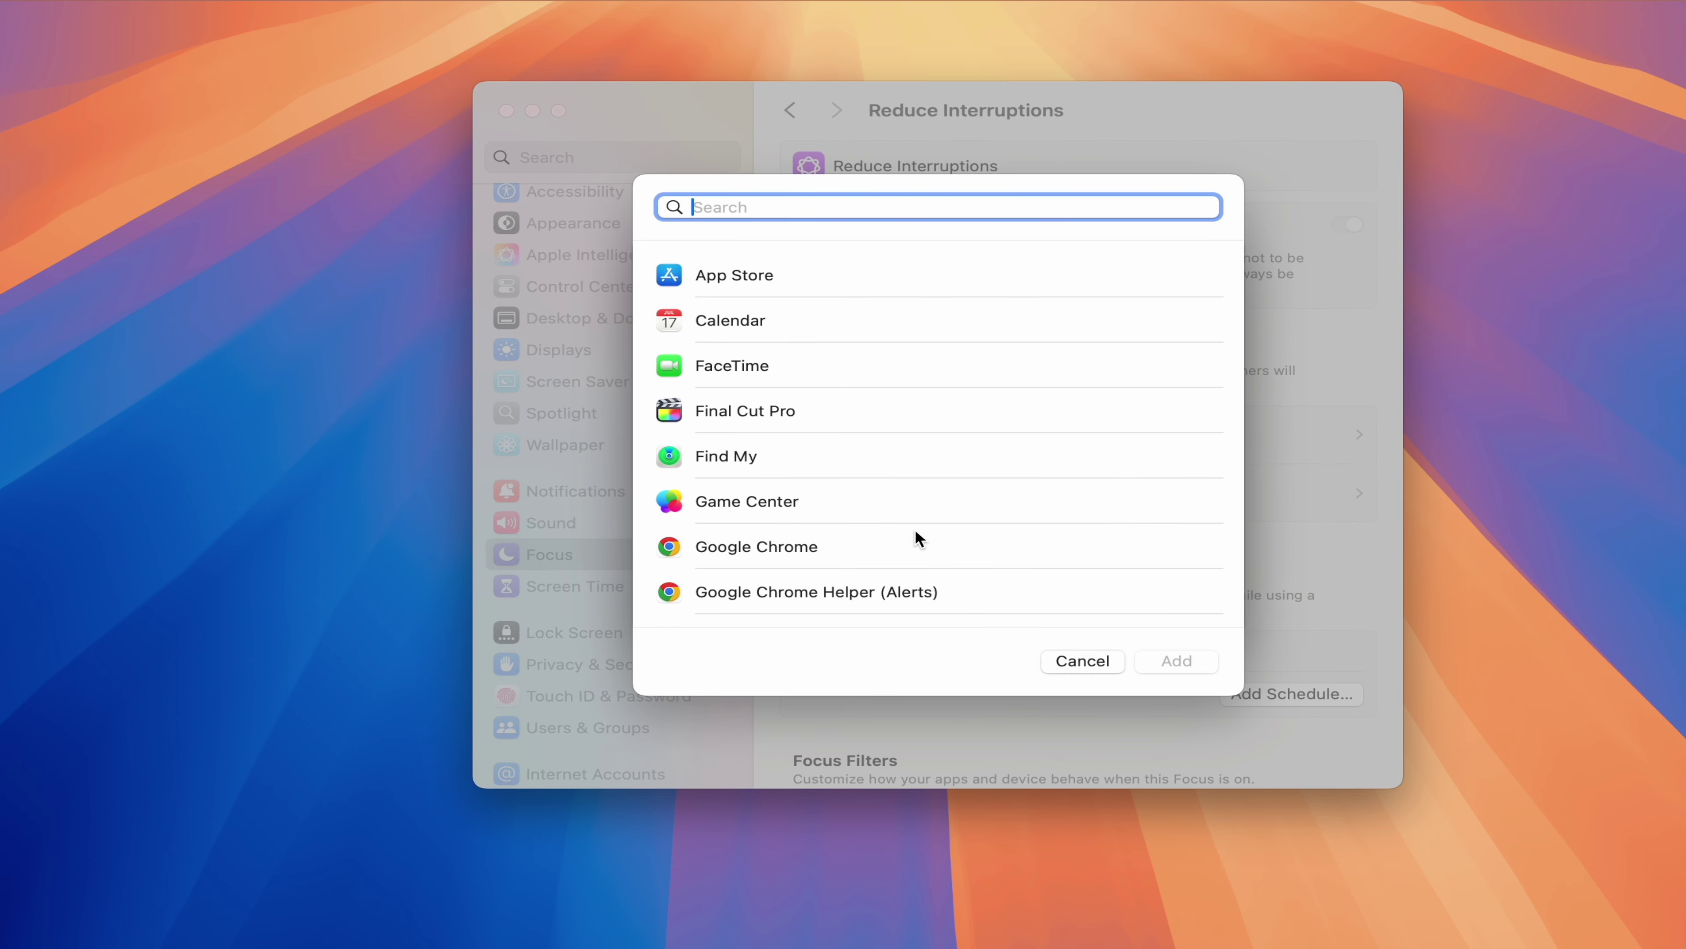
scroll(914, 536, down, 10)
scroll(914, 535, up, 10)
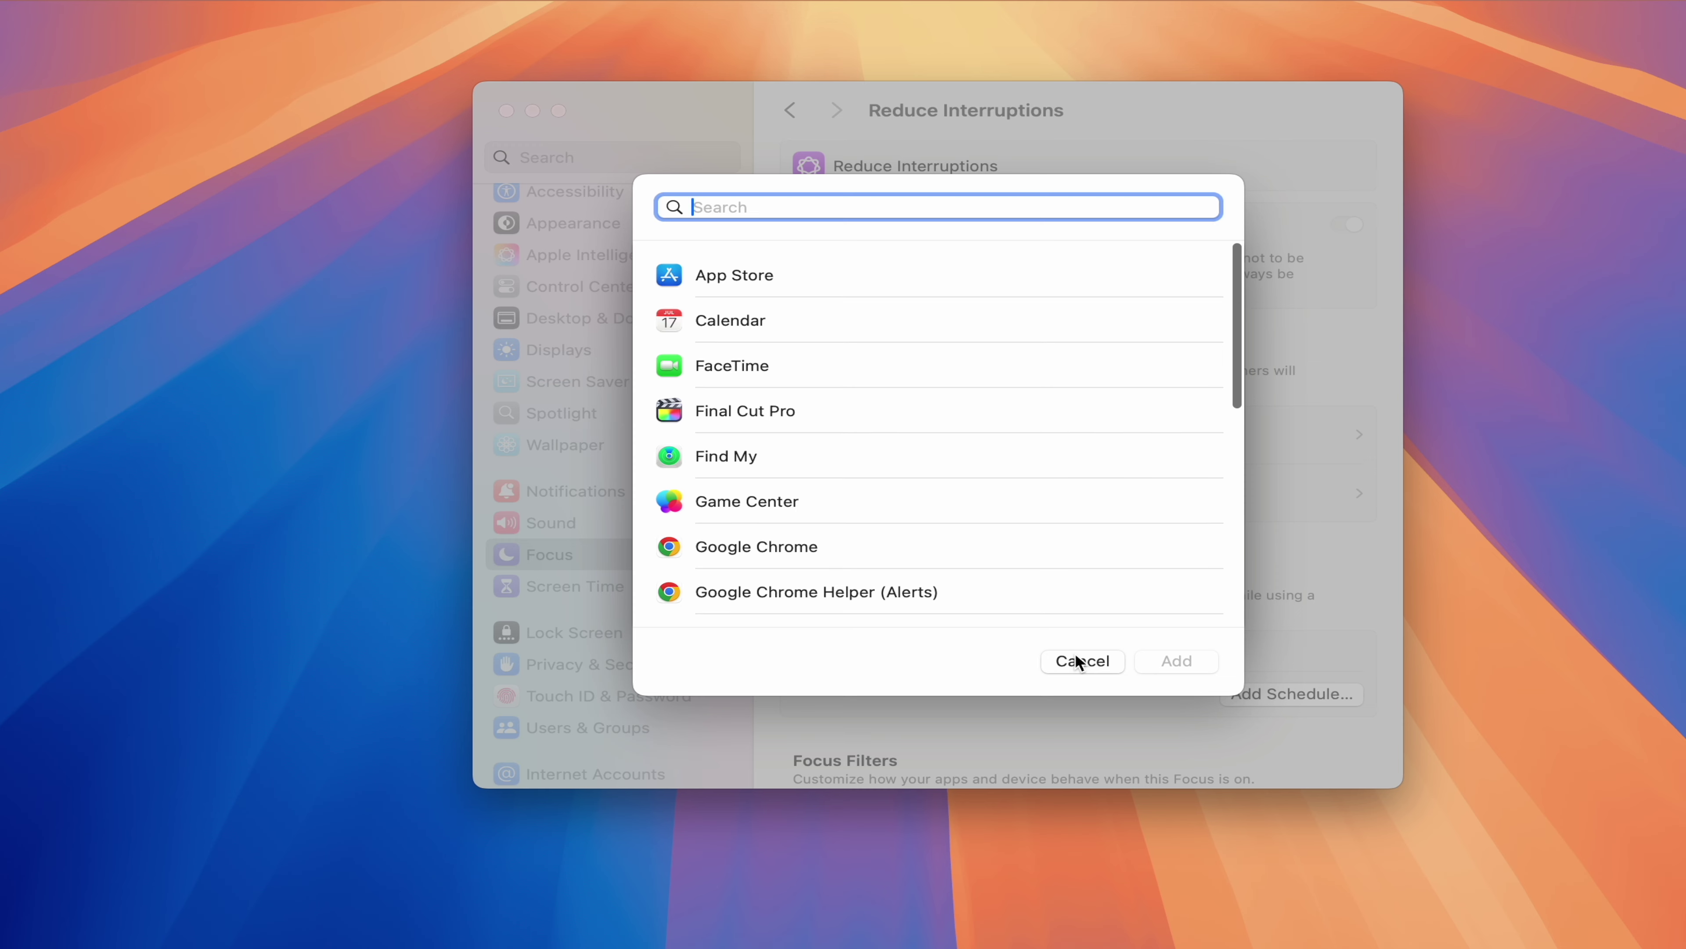
click(1080, 660)
click(1174, 595)
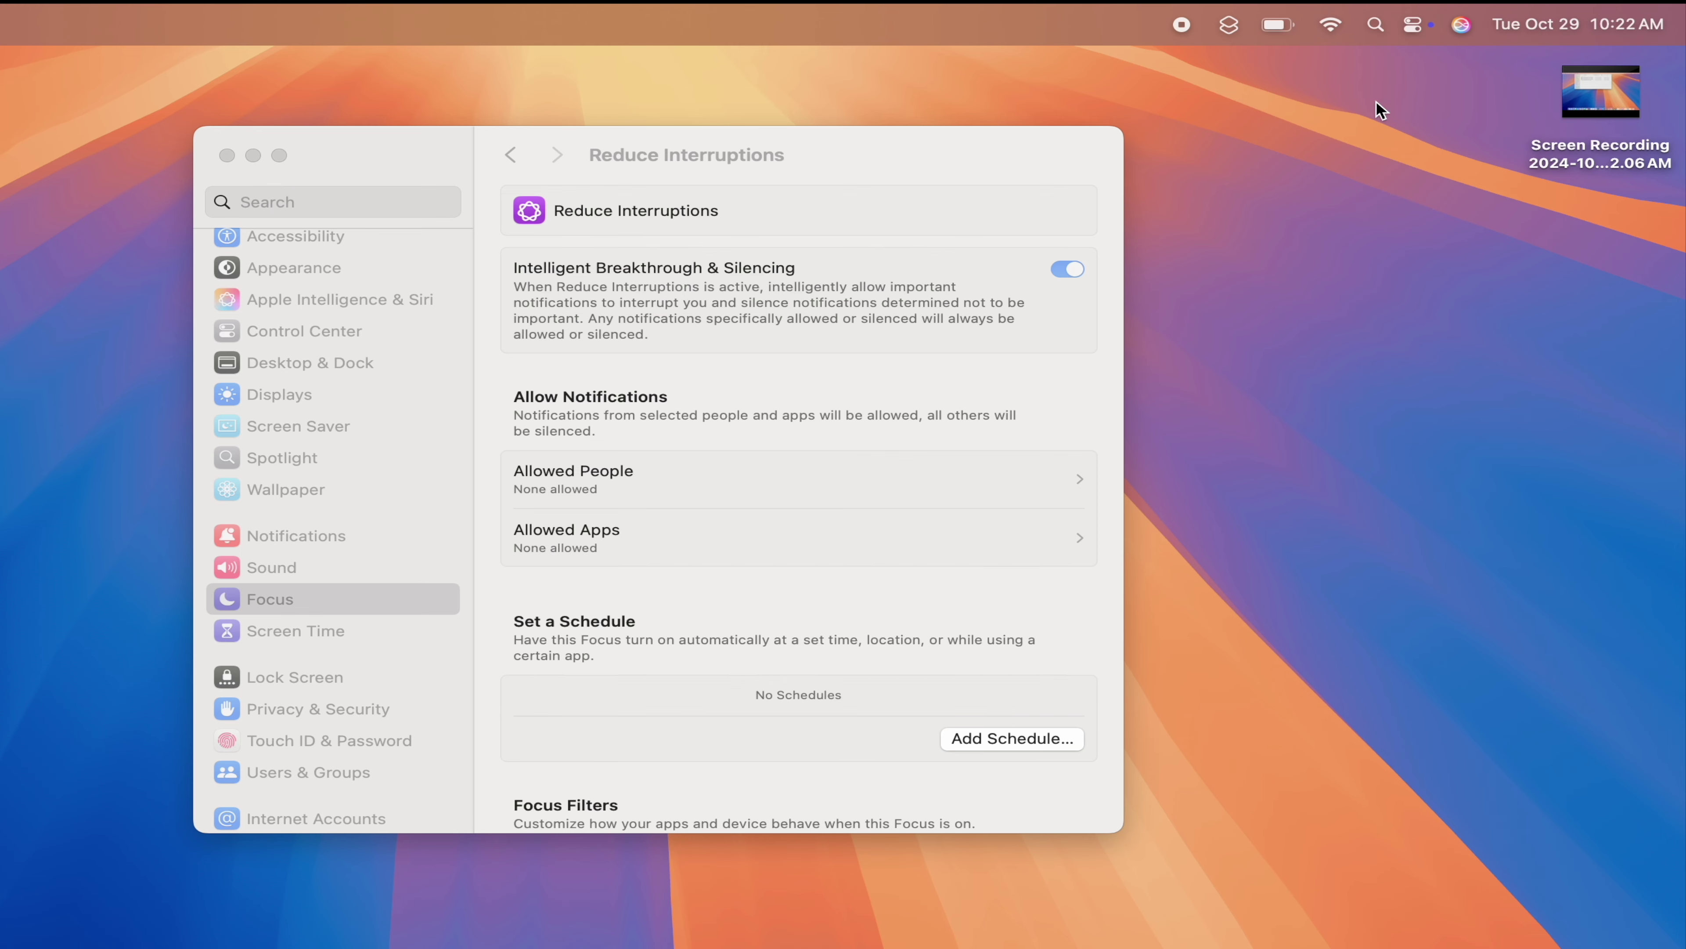
- Turn the Reduce Interruptions Focus on and switch it off again
click(1414, 24)
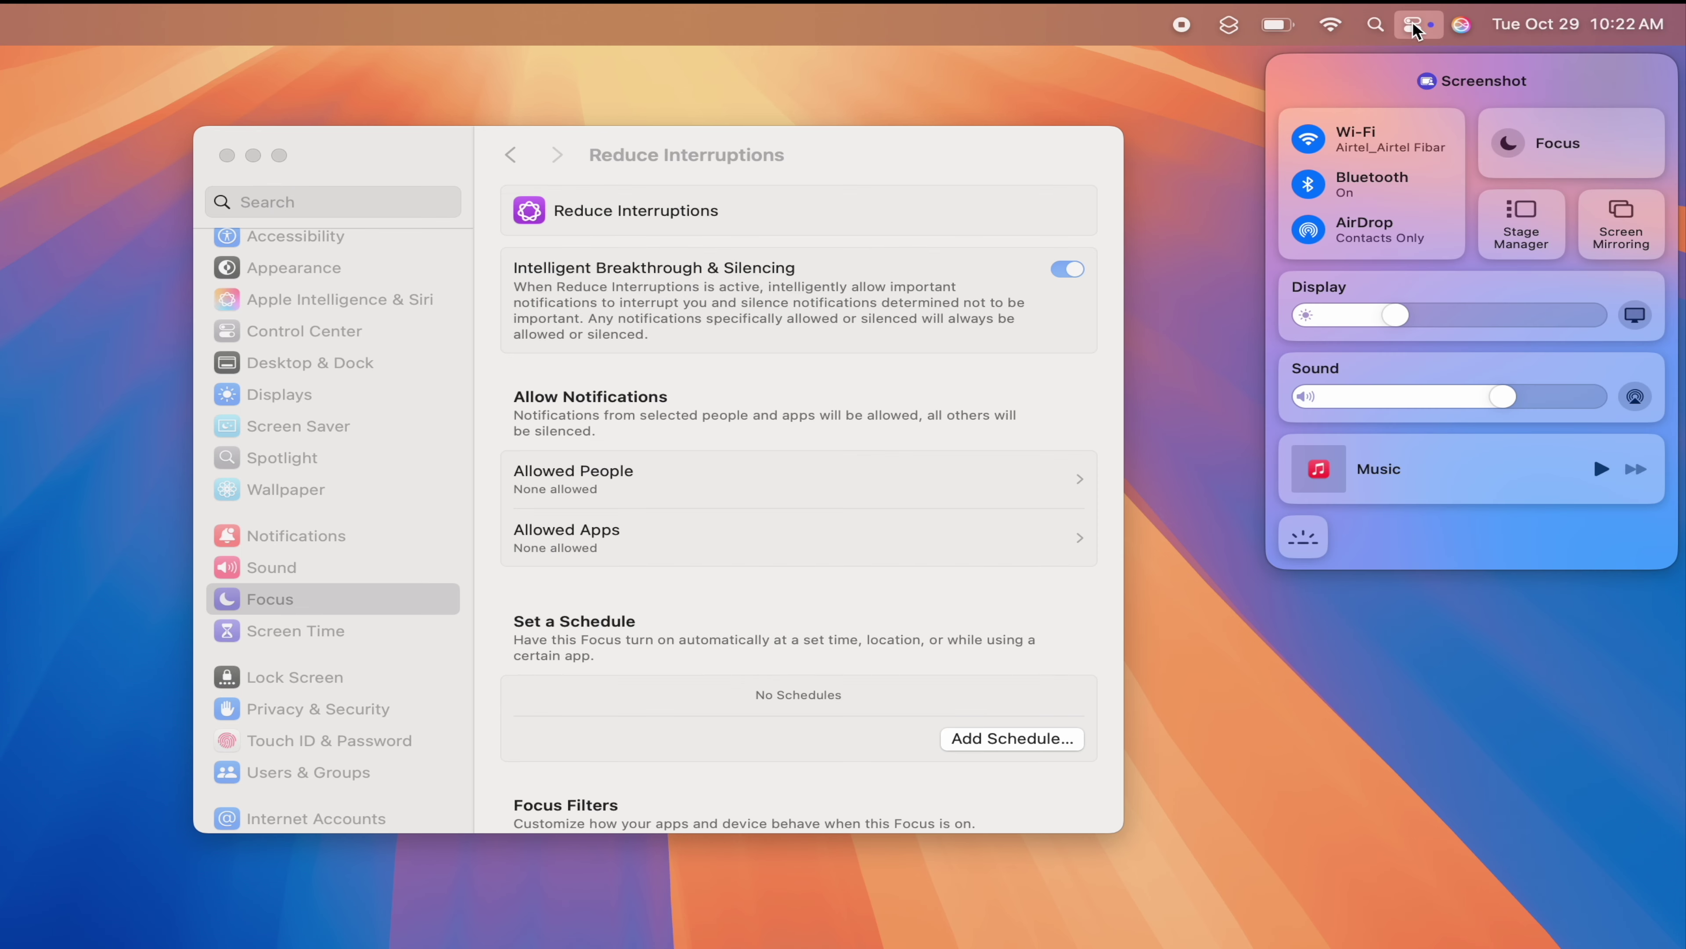
click(1569, 174)
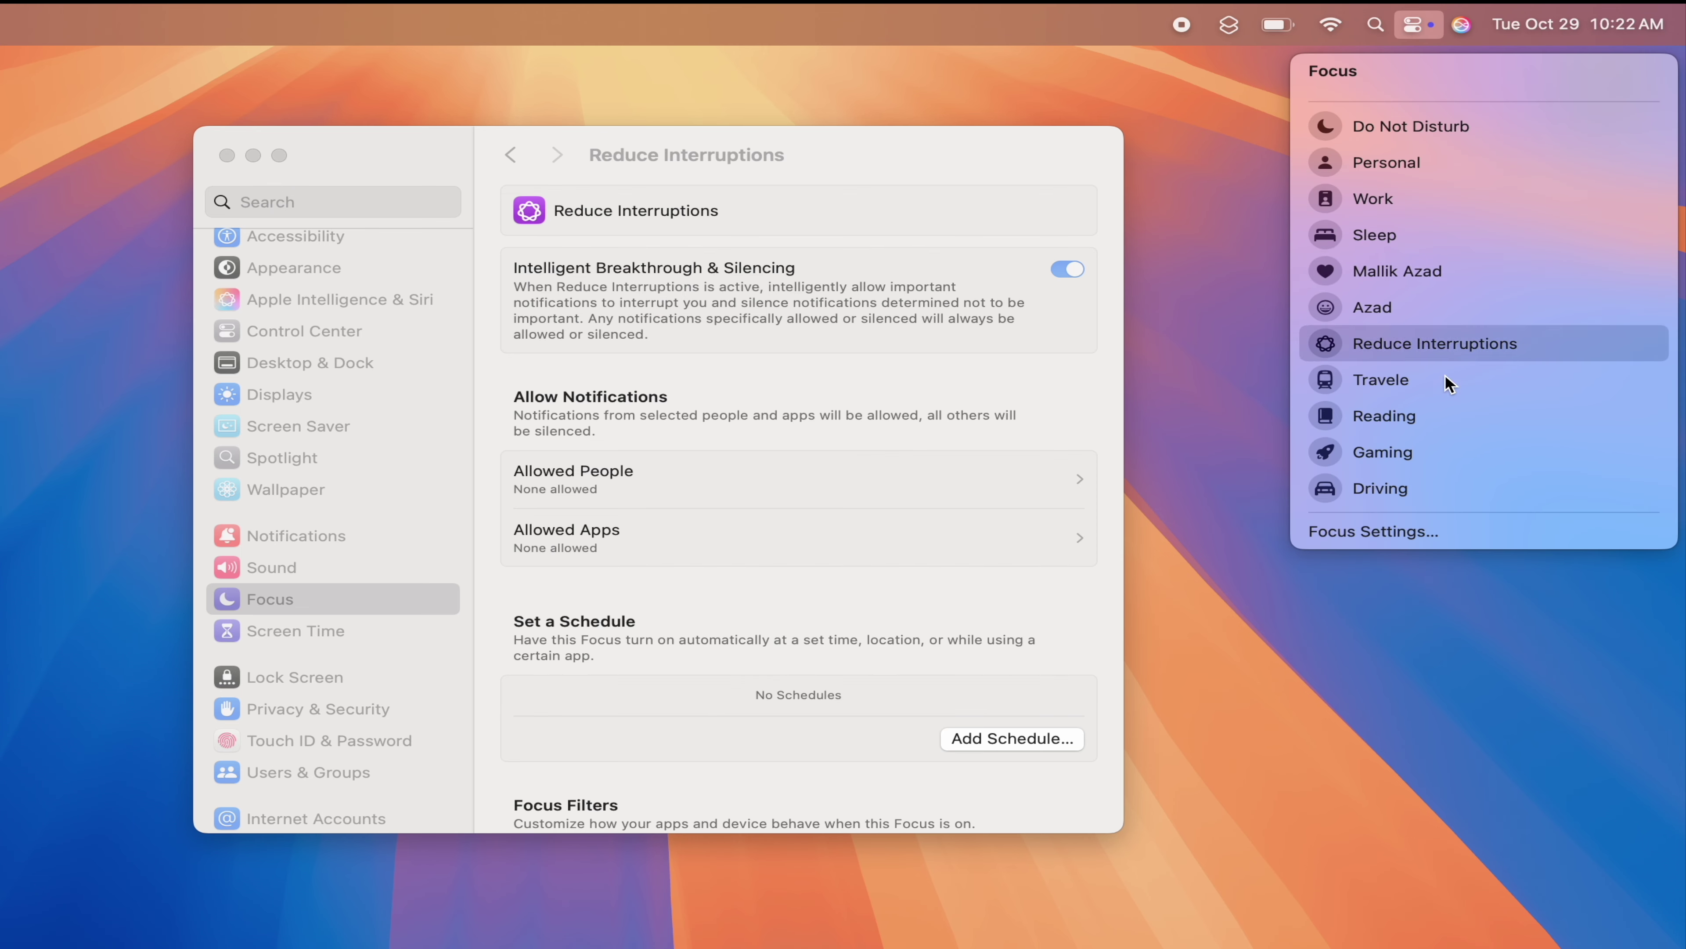
click(1413, 345)
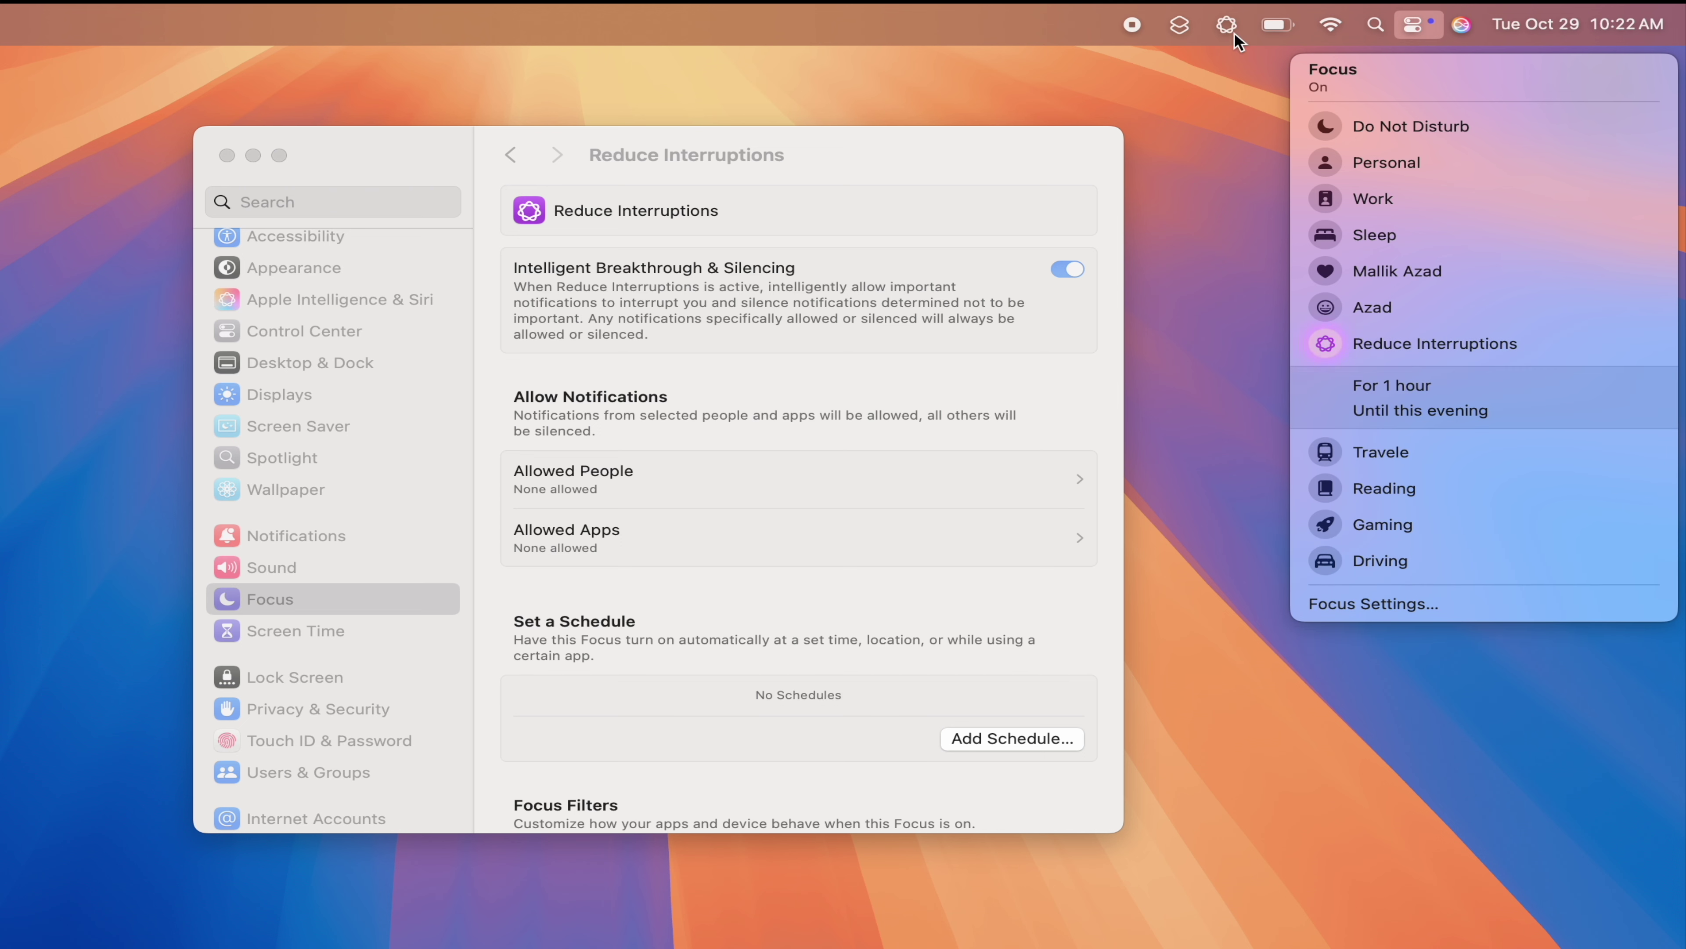
click(1347, 339)
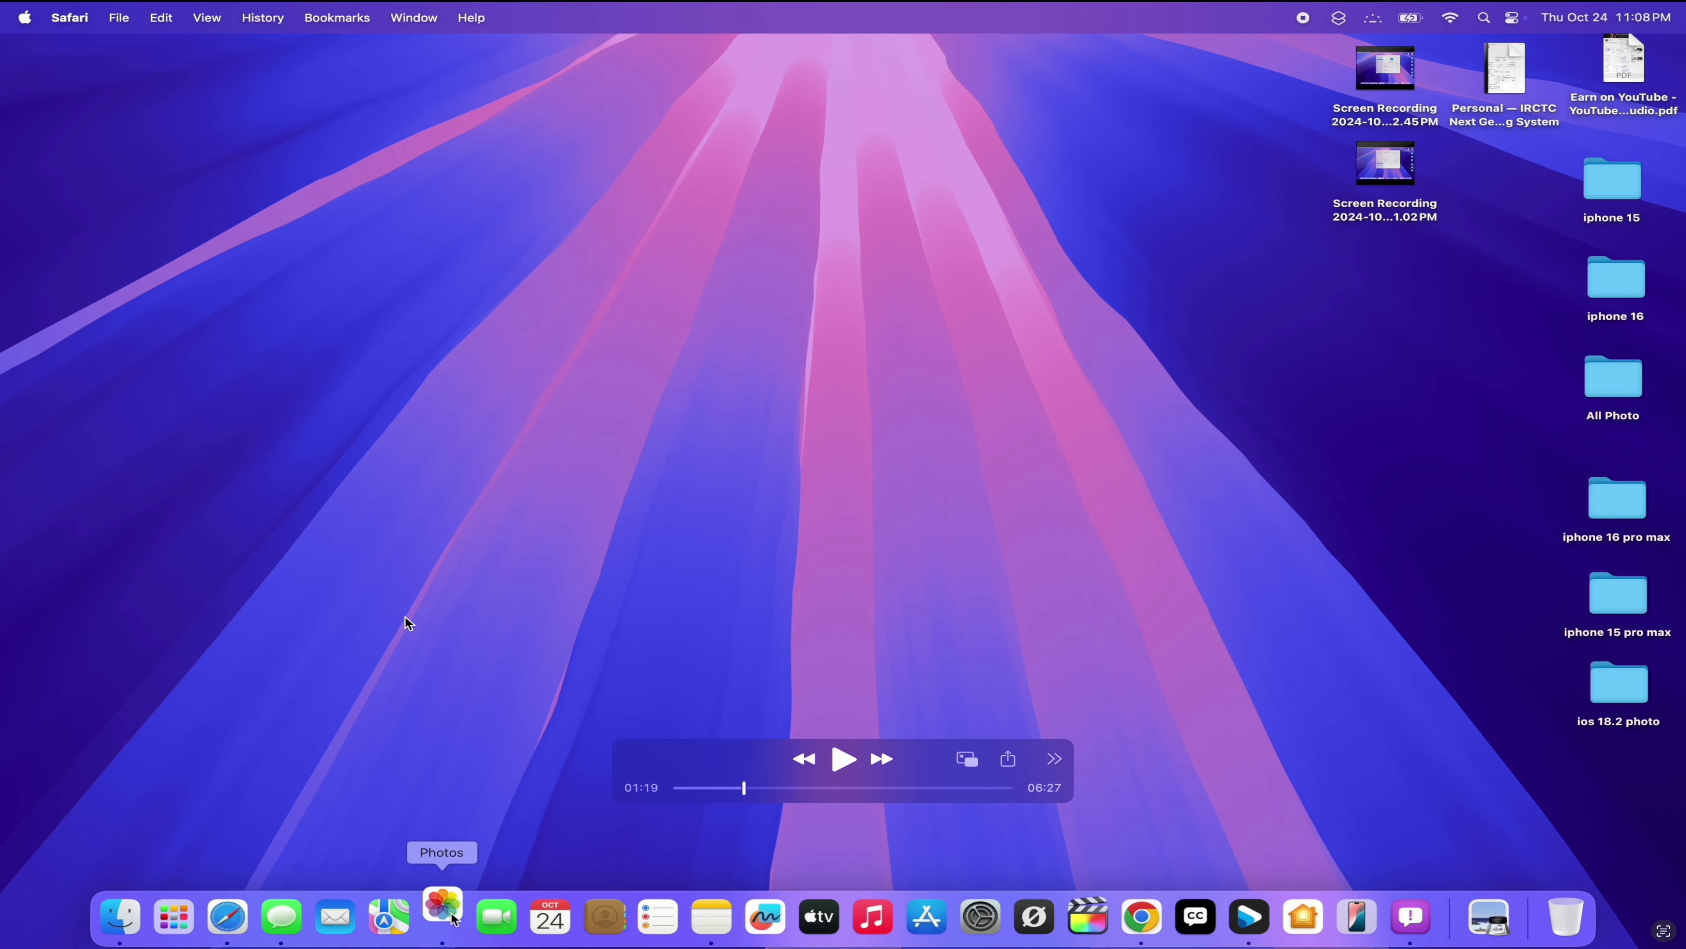
- Switch to Photos and open the April 28, 2024 photo of the two boys with folded arms for editing
key(space)
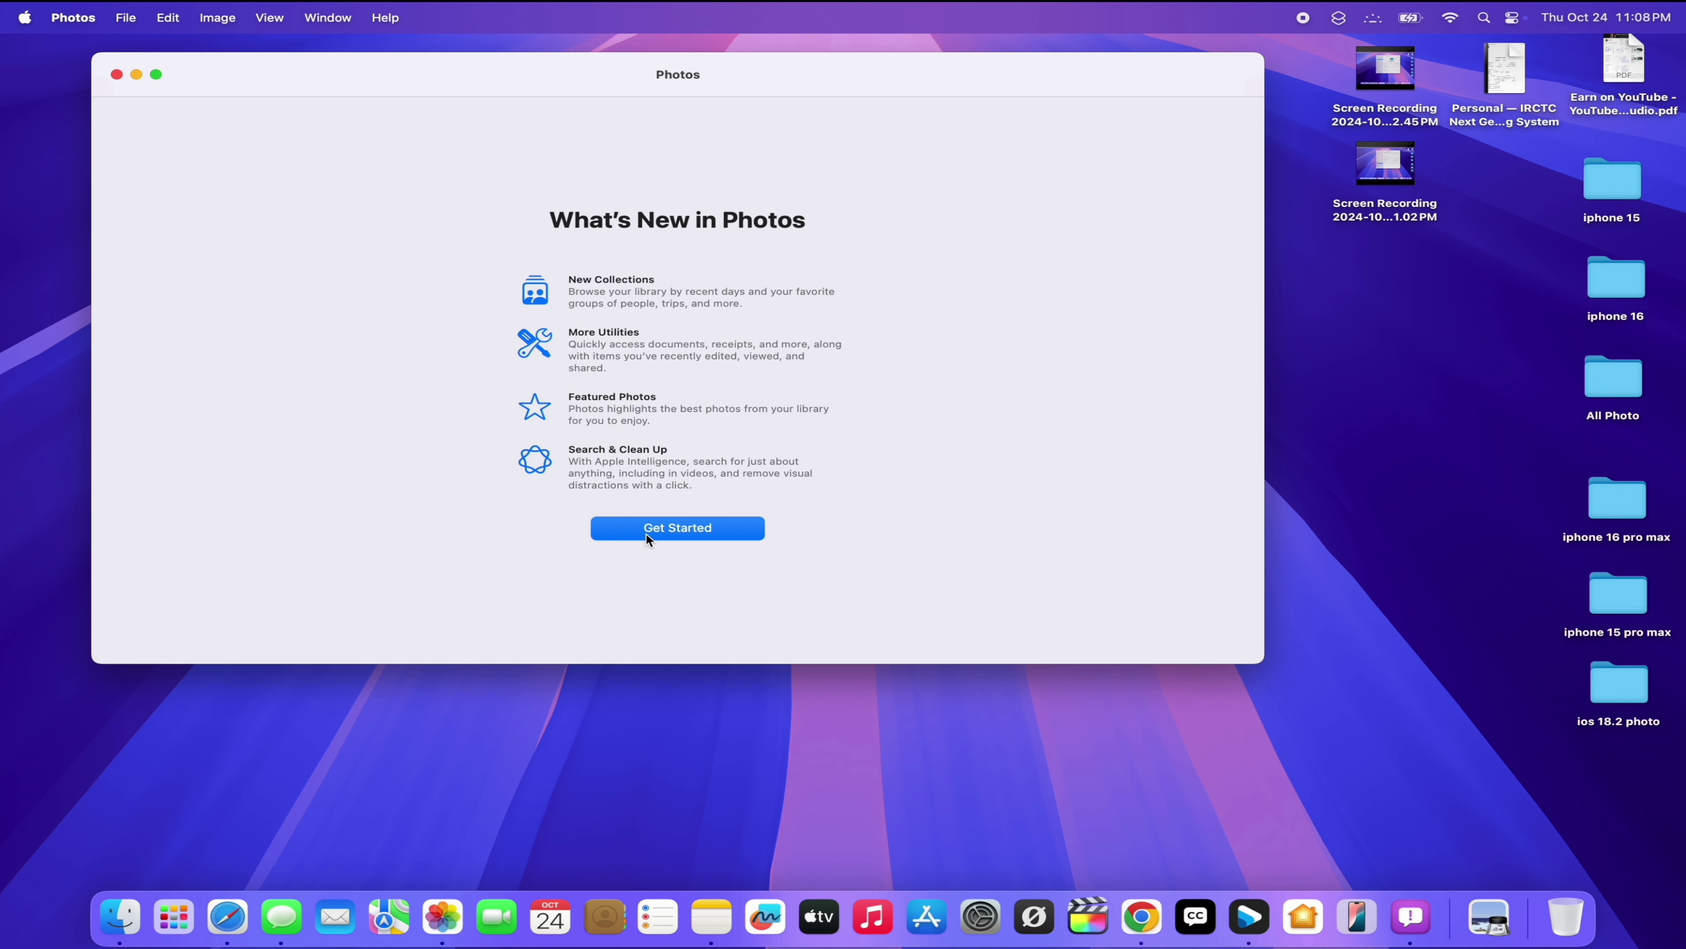
key(space)
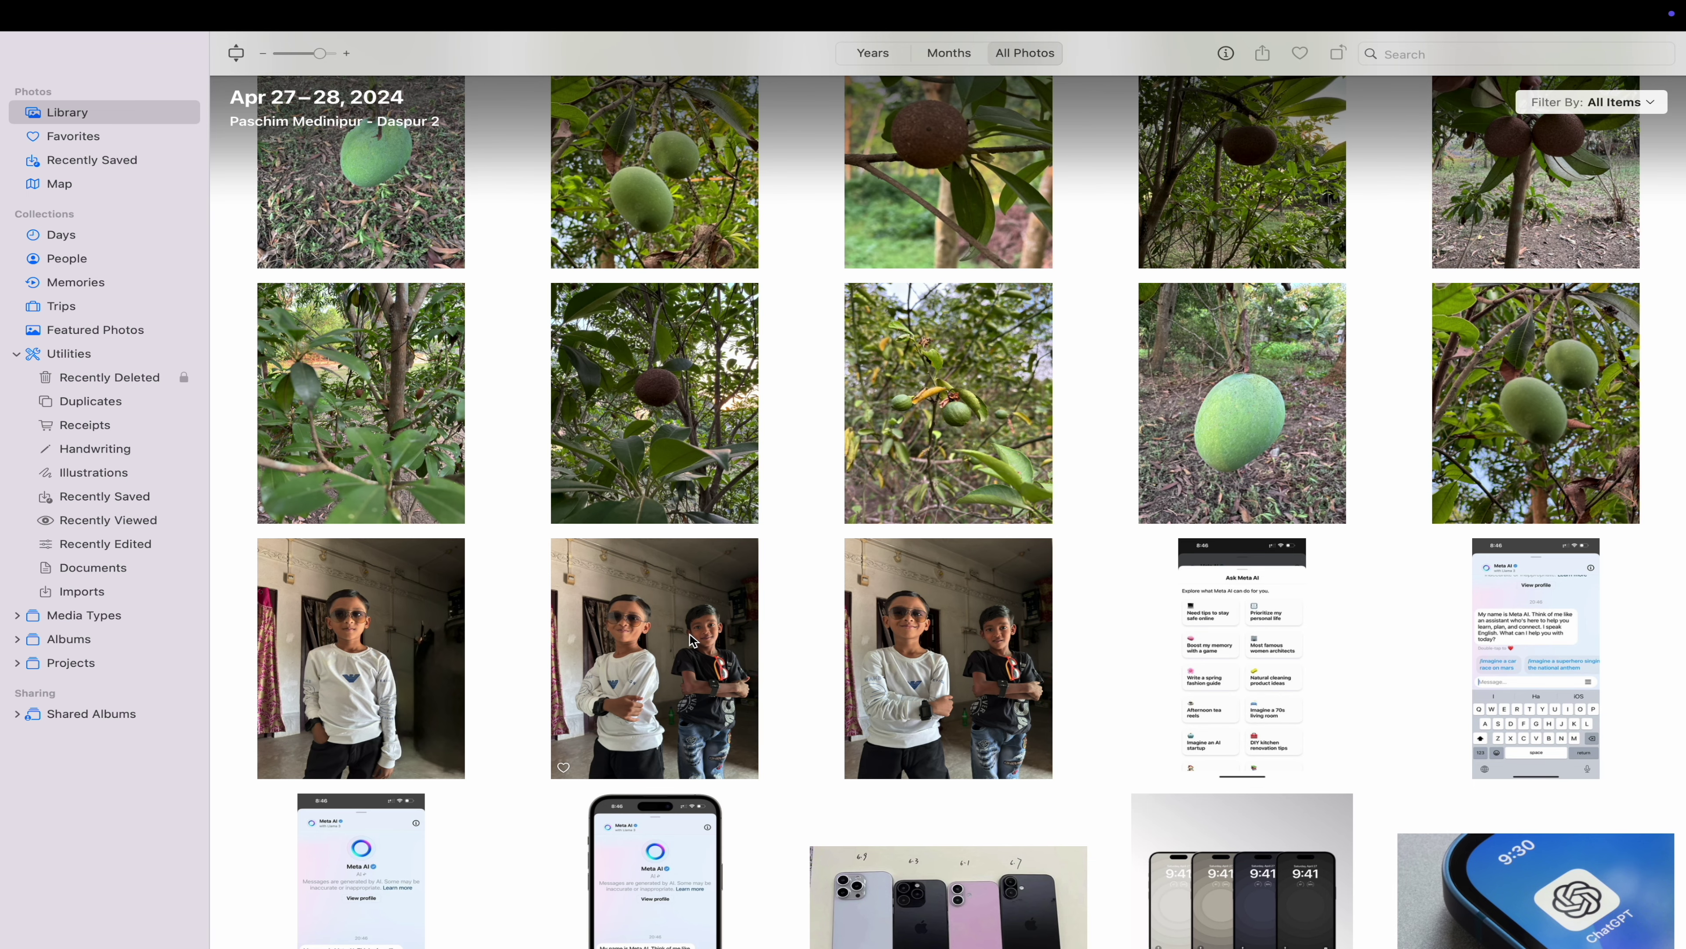
double_click(692, 639)
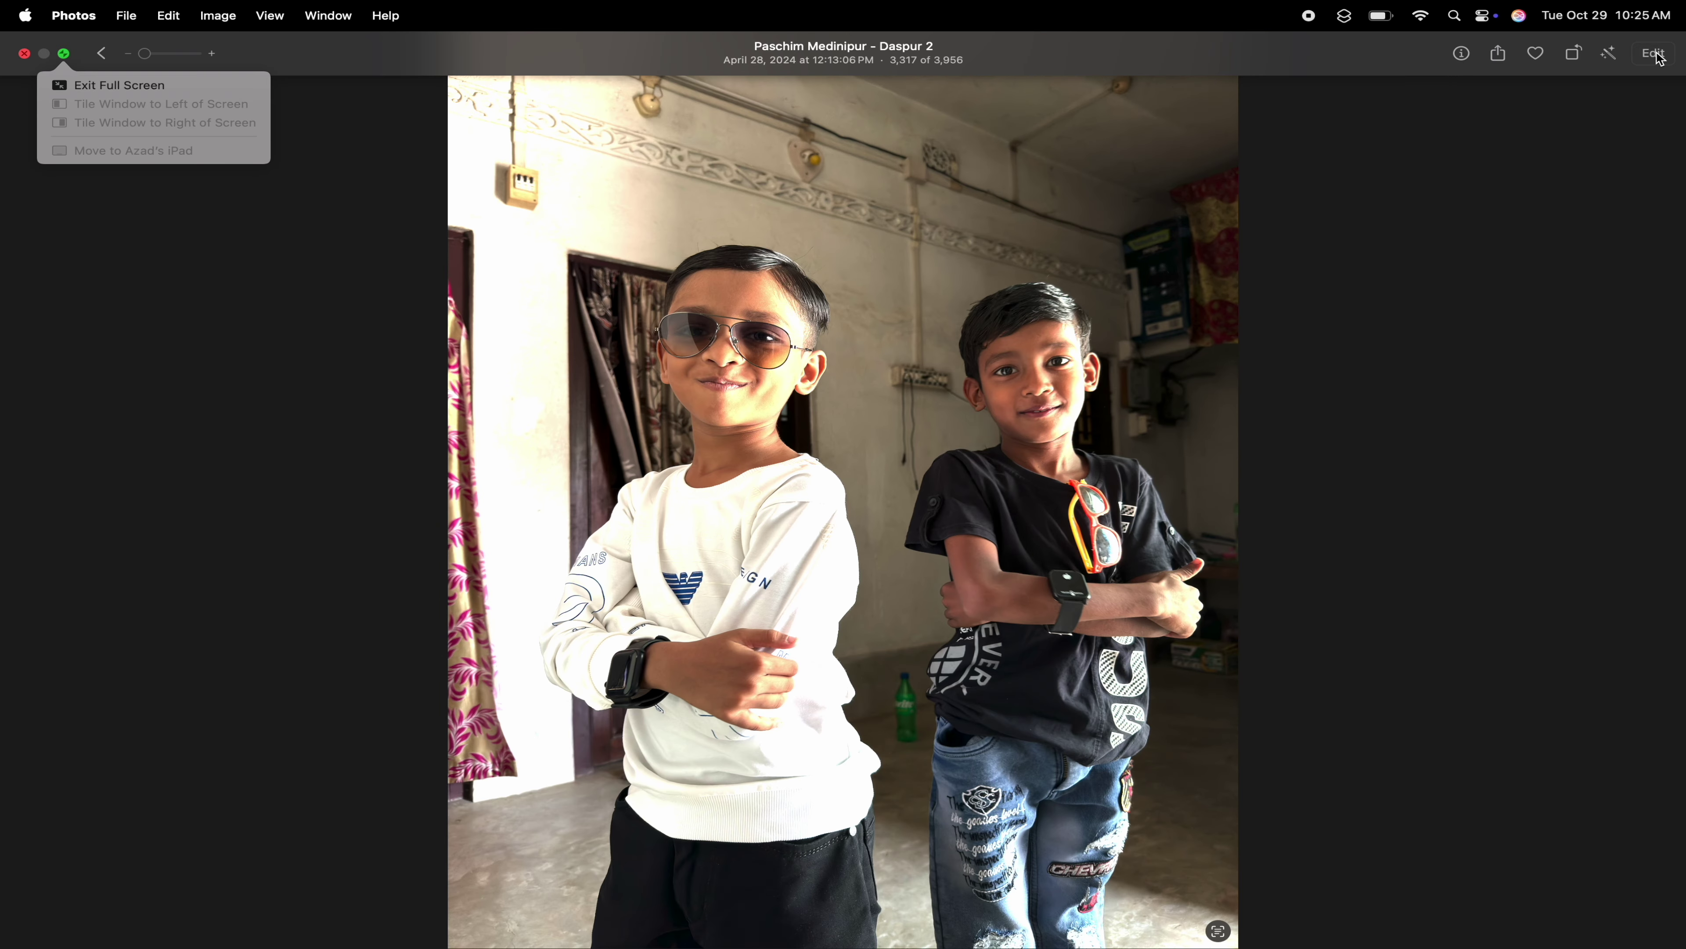
click(1654, 54)
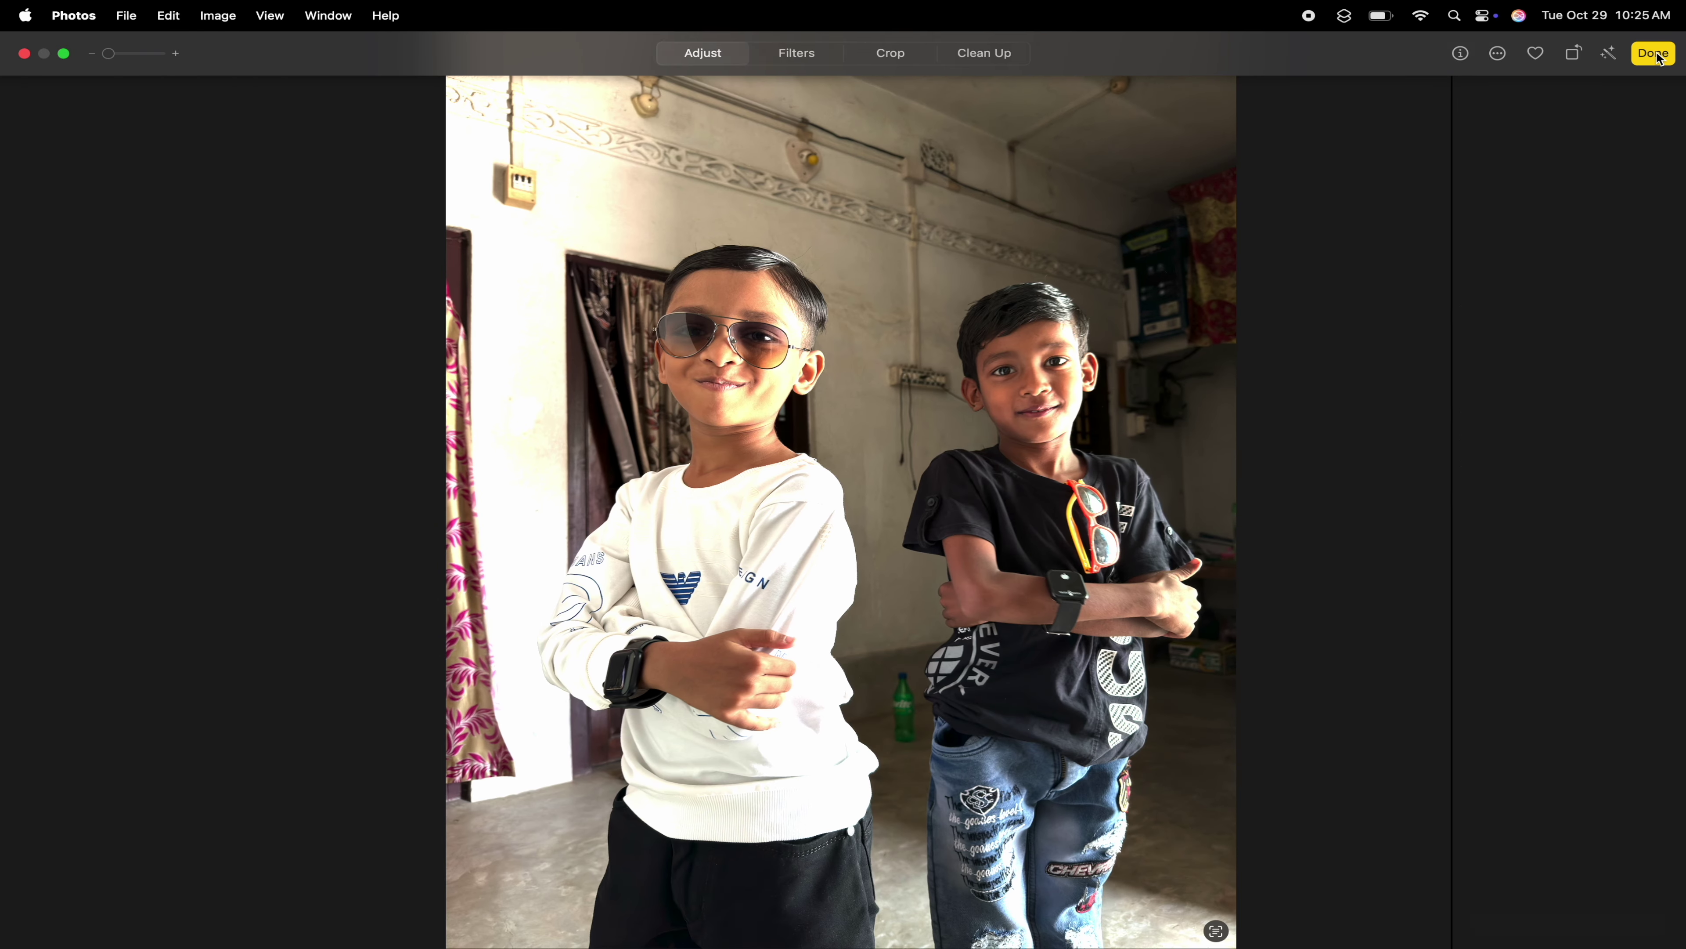
- Mark the boy in the black T-shirt with Clean Up in this photo, and brush over him in the similar shot of both boys
click(981, 53)
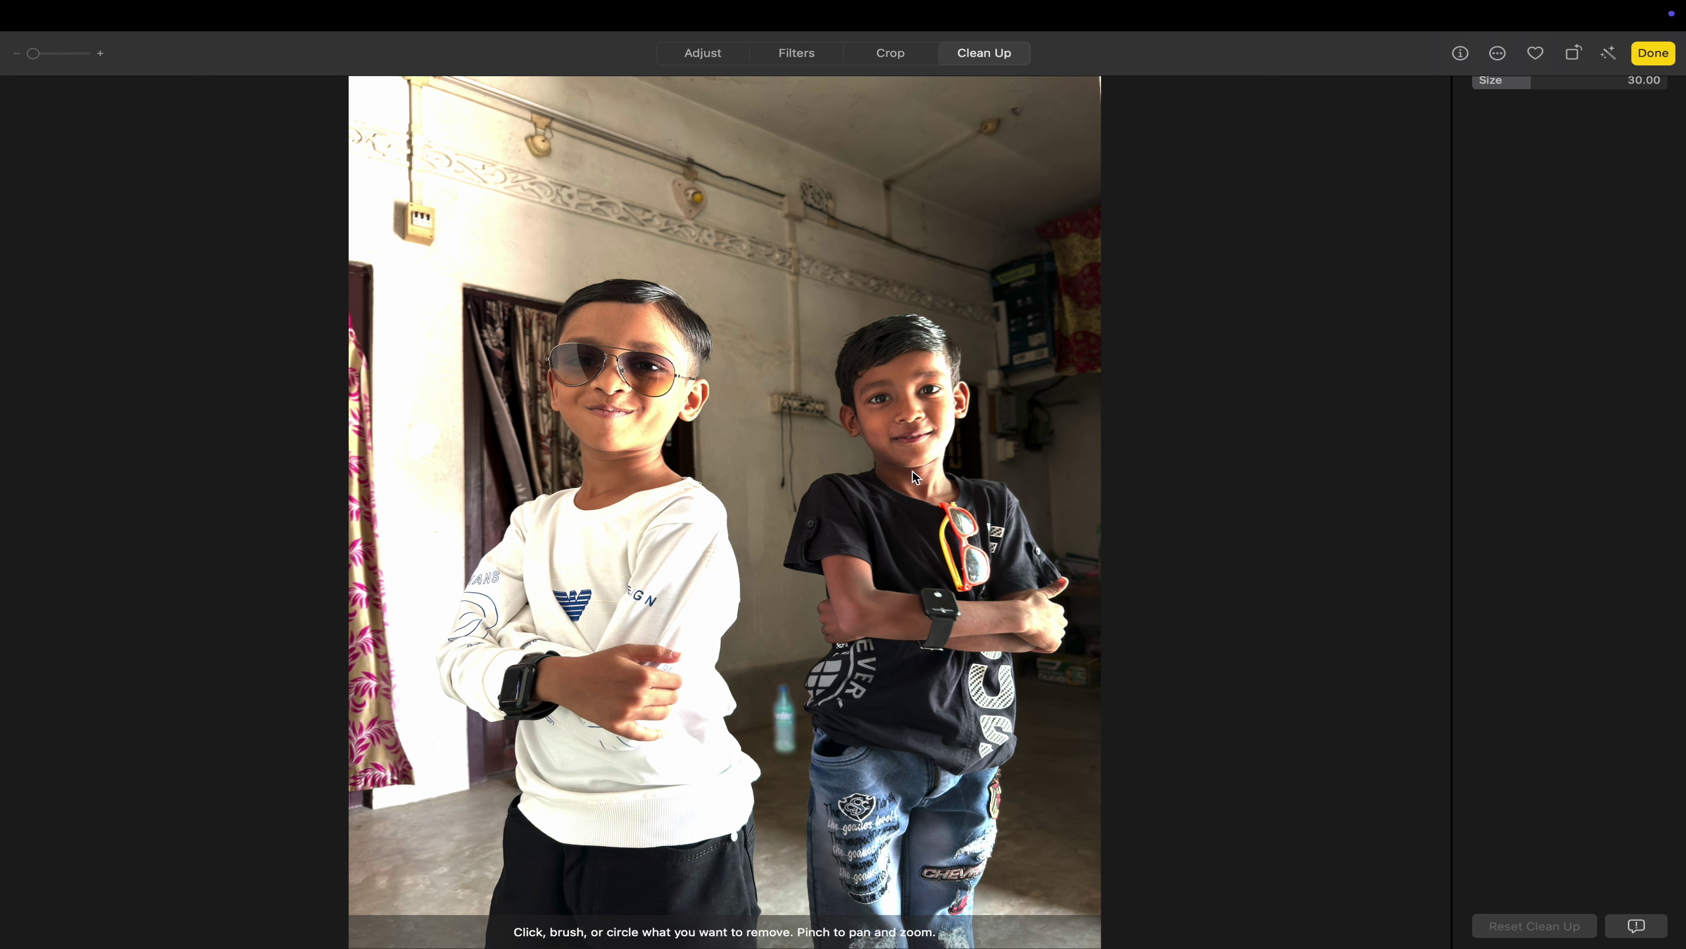
mouse_move(896, 517)
mouse_down()
mouse_move(878, 505)
mouse_move(863, 372)
mouse_move(943, 359)
mouse_move(1022, 544)
mouse_move(982, 903)
mouse_move(833, 671)
mouse_move(847, 425)
mouse_move(874, 390)
mouse_up()
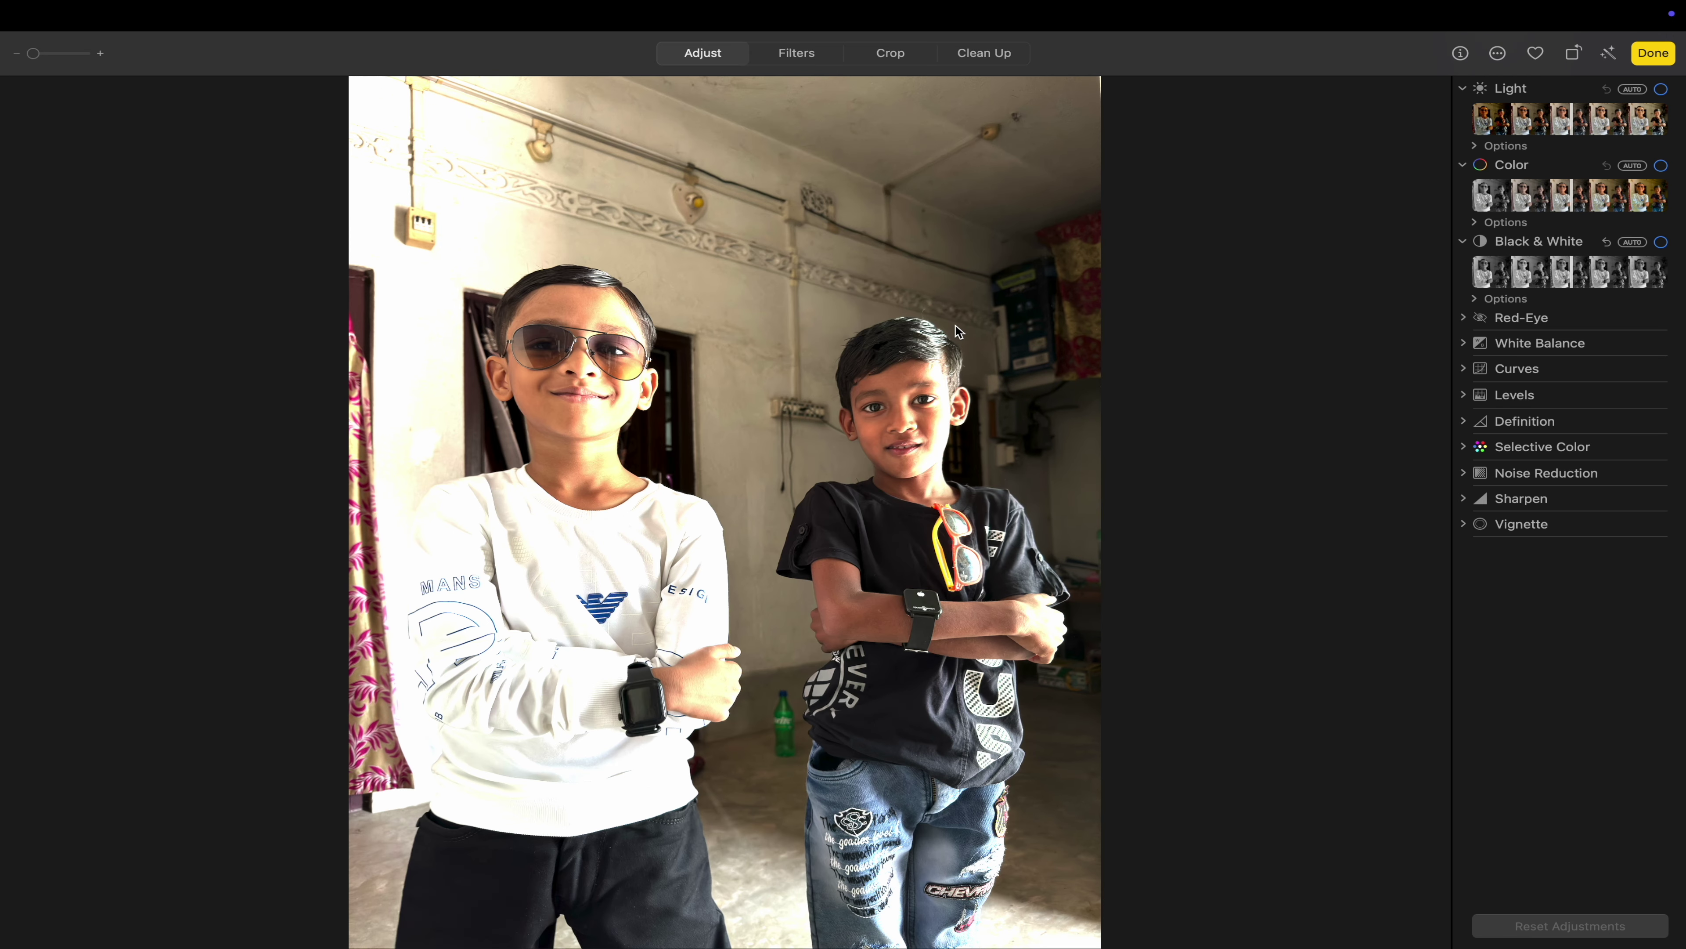
click(981, 56)
mouse_move(877, 431)
mouse_down()
mouse_move(930, 396)
mouse_move(976, 438)
mouse_move(872, 436)
mouse_up()
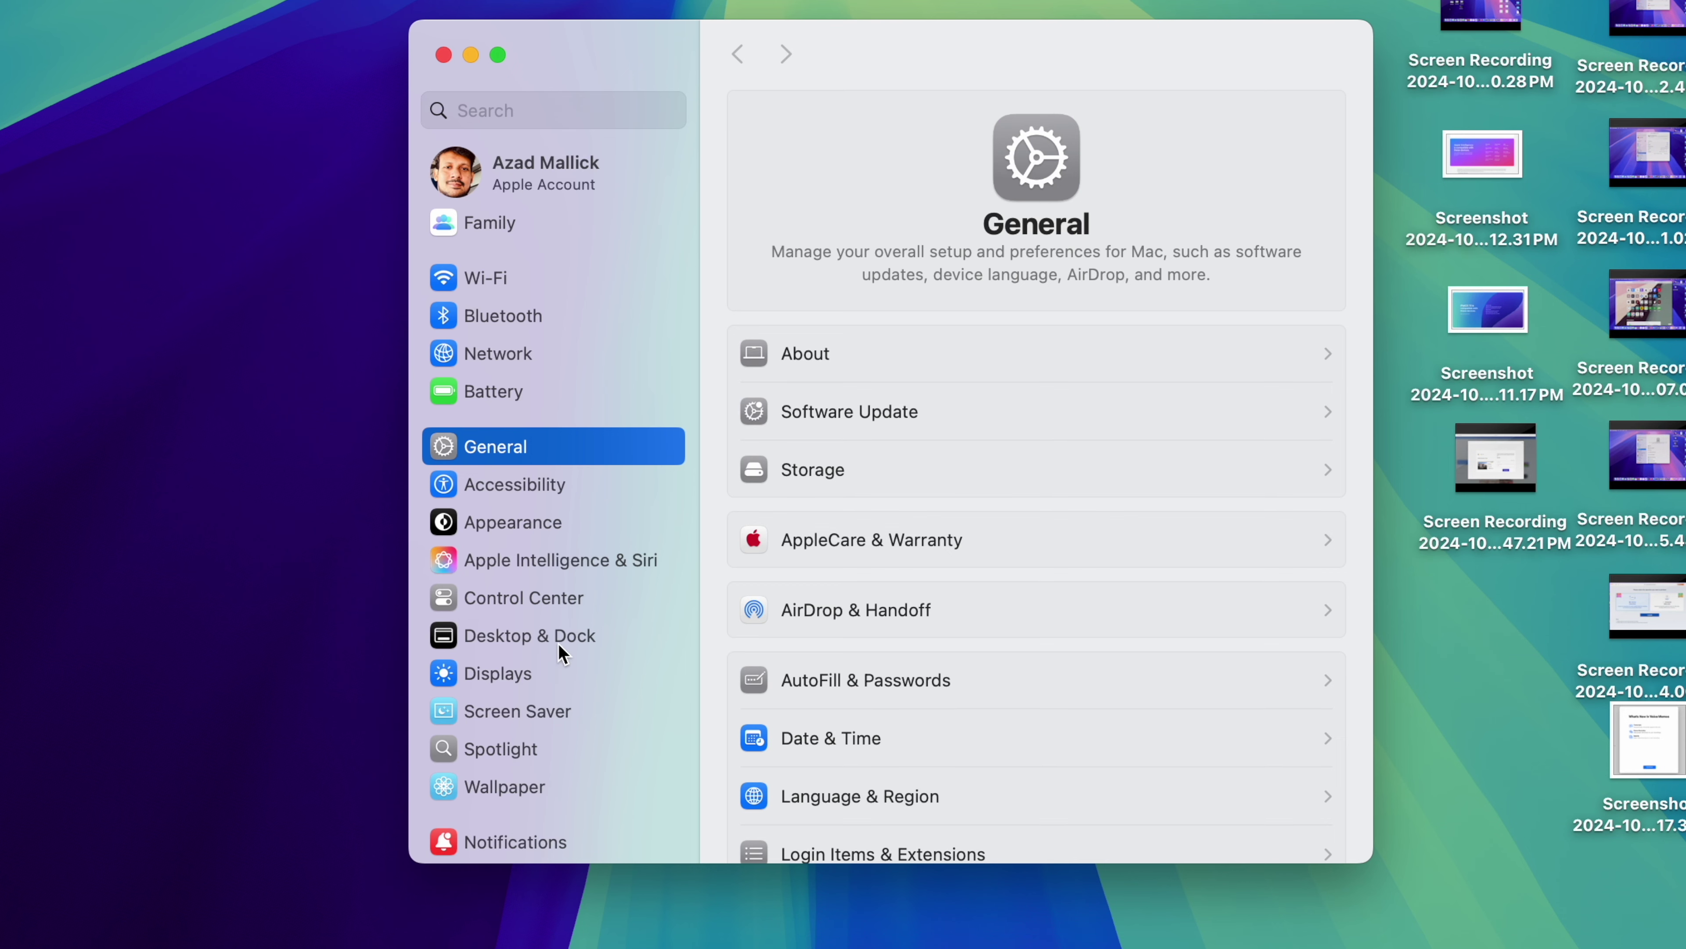
- In System Settings, choose the owner's own named iPhone for iPhone Mirroring and widgets under Desktop & Dock, and close the settings
click(559, 636)
scroll(982, 714, down, 10)
scroll(997, 711, down, 3)
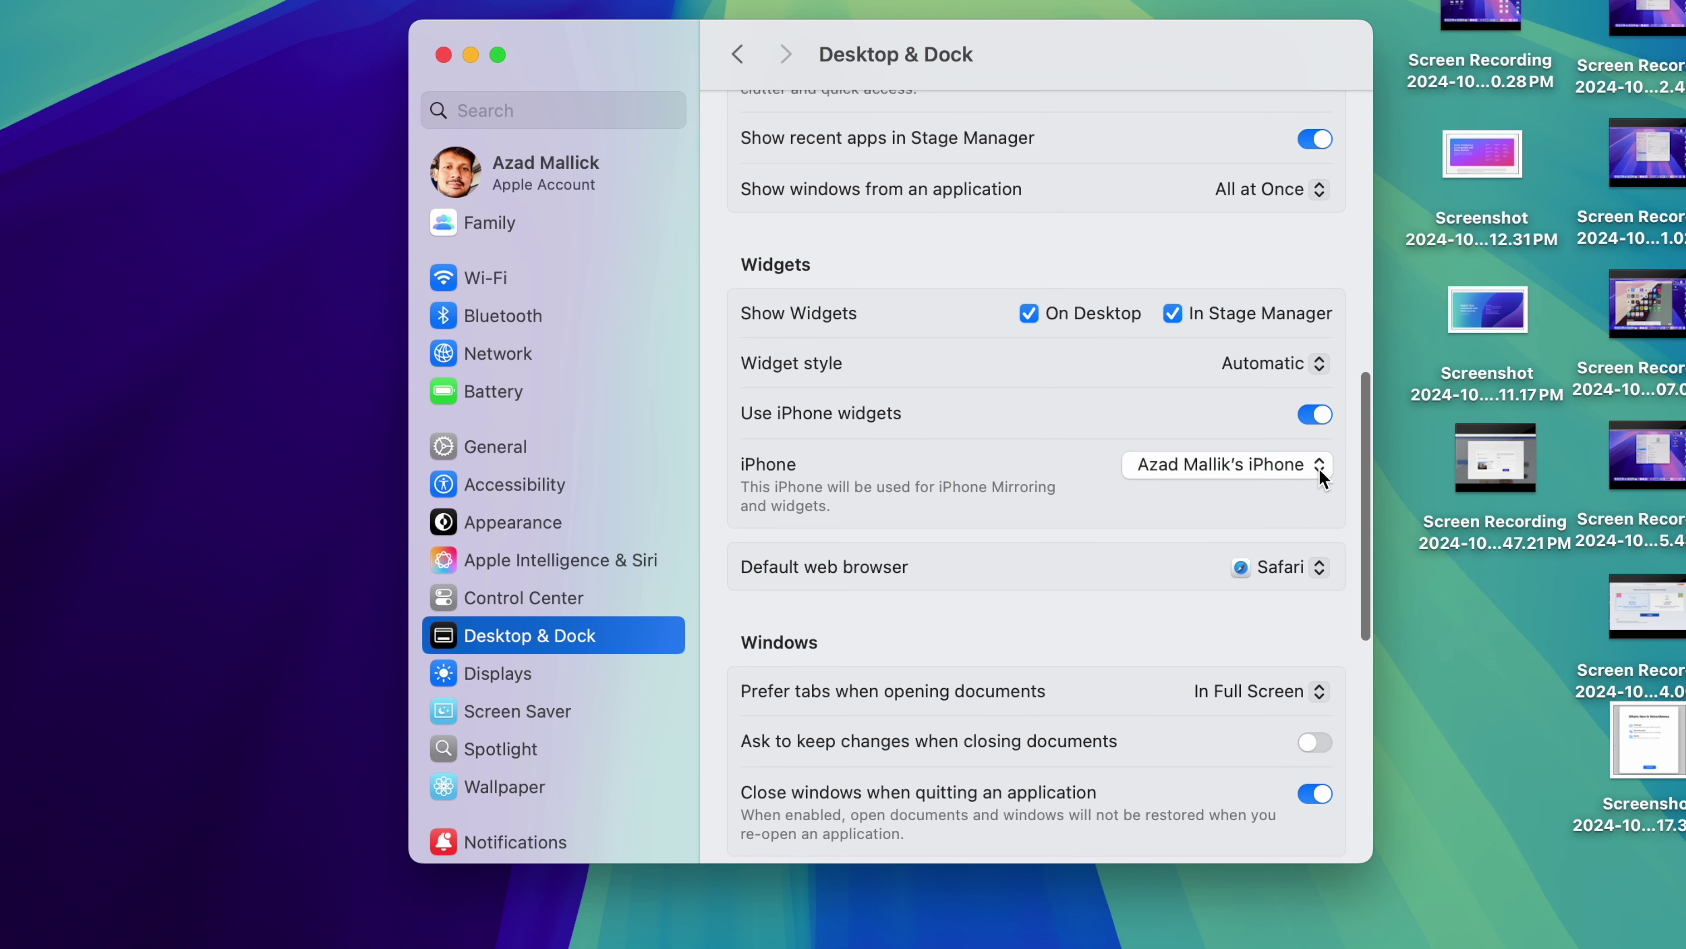
click(1318, 465)
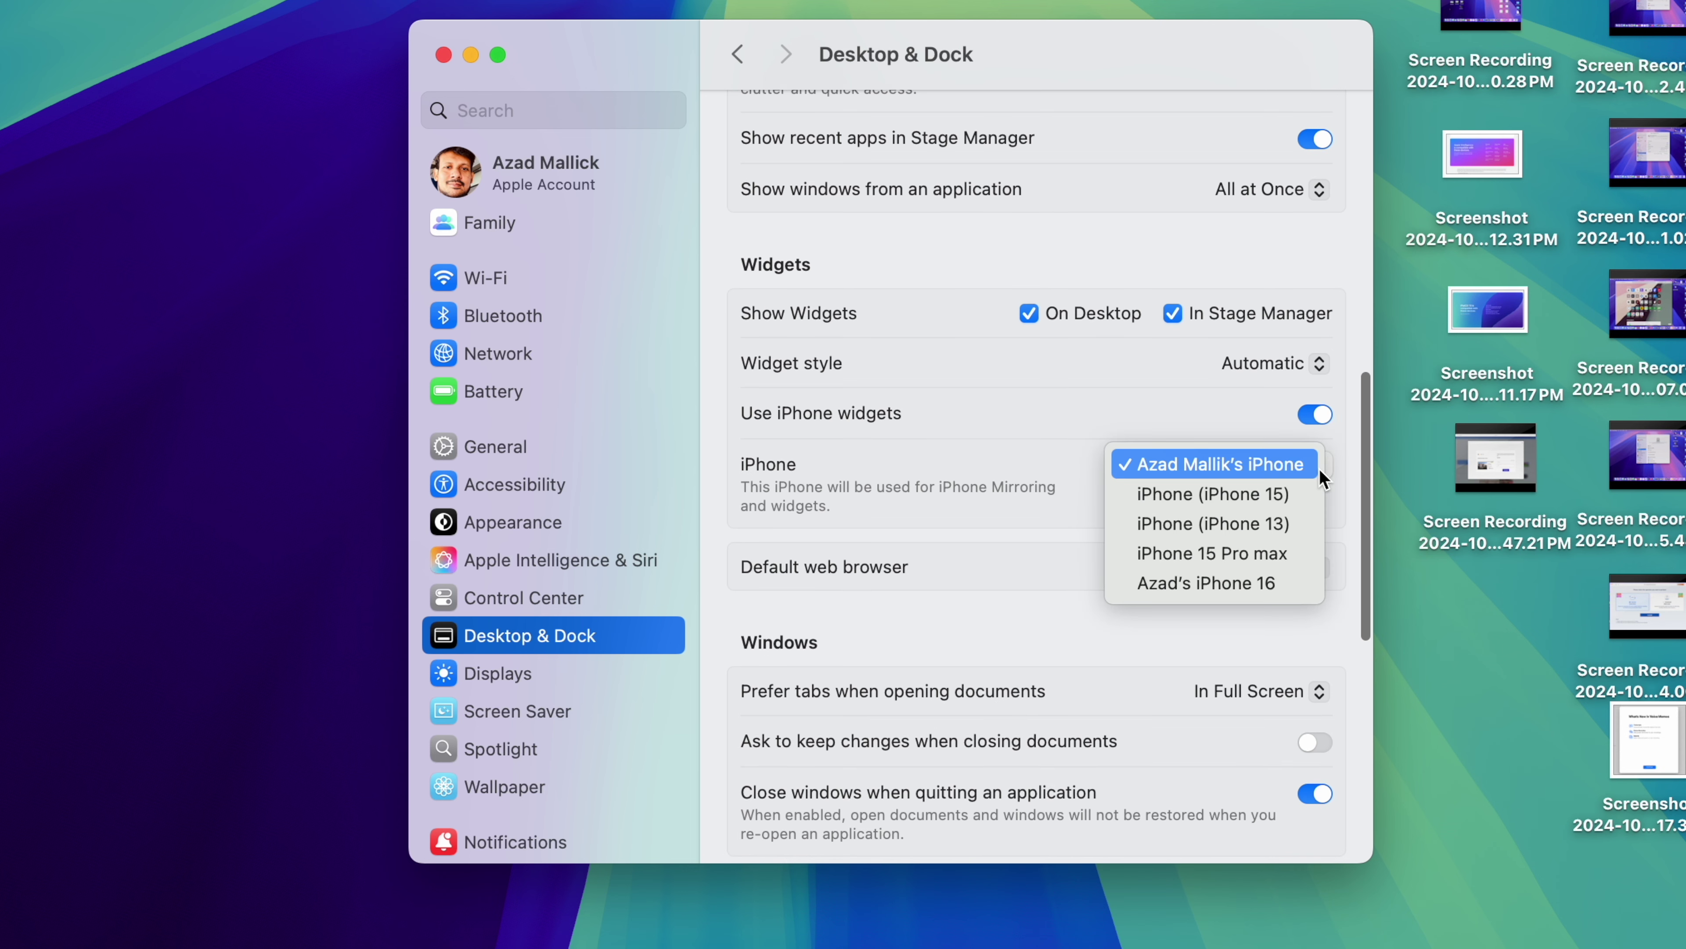
click(1274, 465)
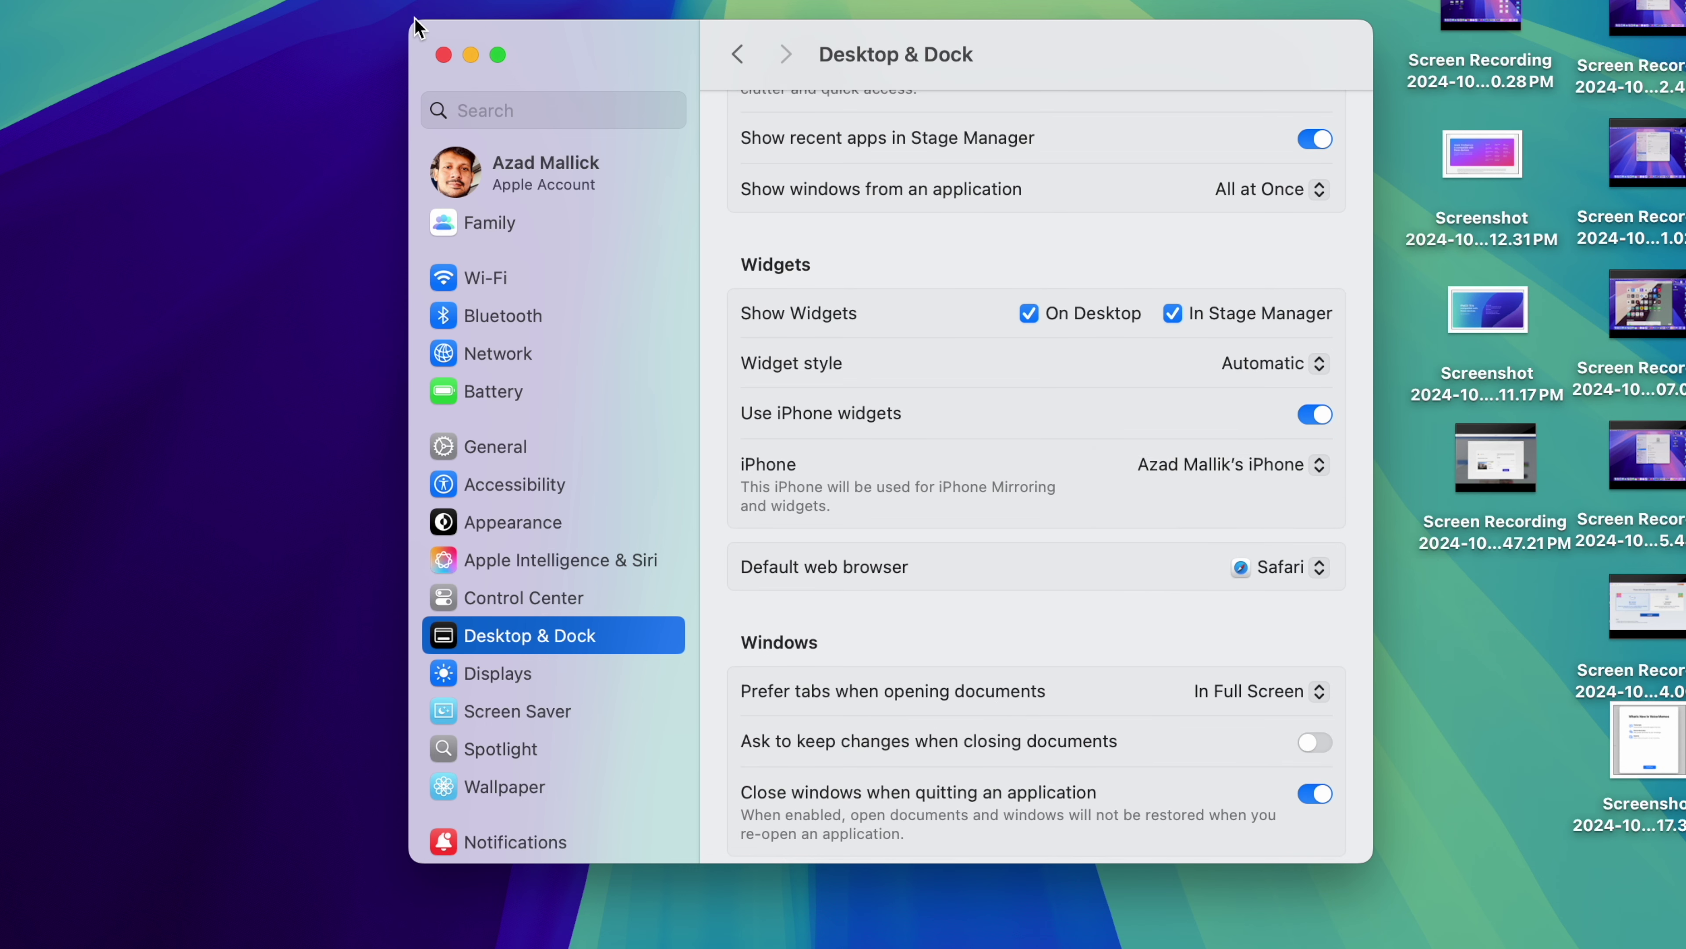
click(444, 54)
- Launch iPhone Mirroring and go through its introduction, allowing notifications from the iPhone
click(1282, 913)
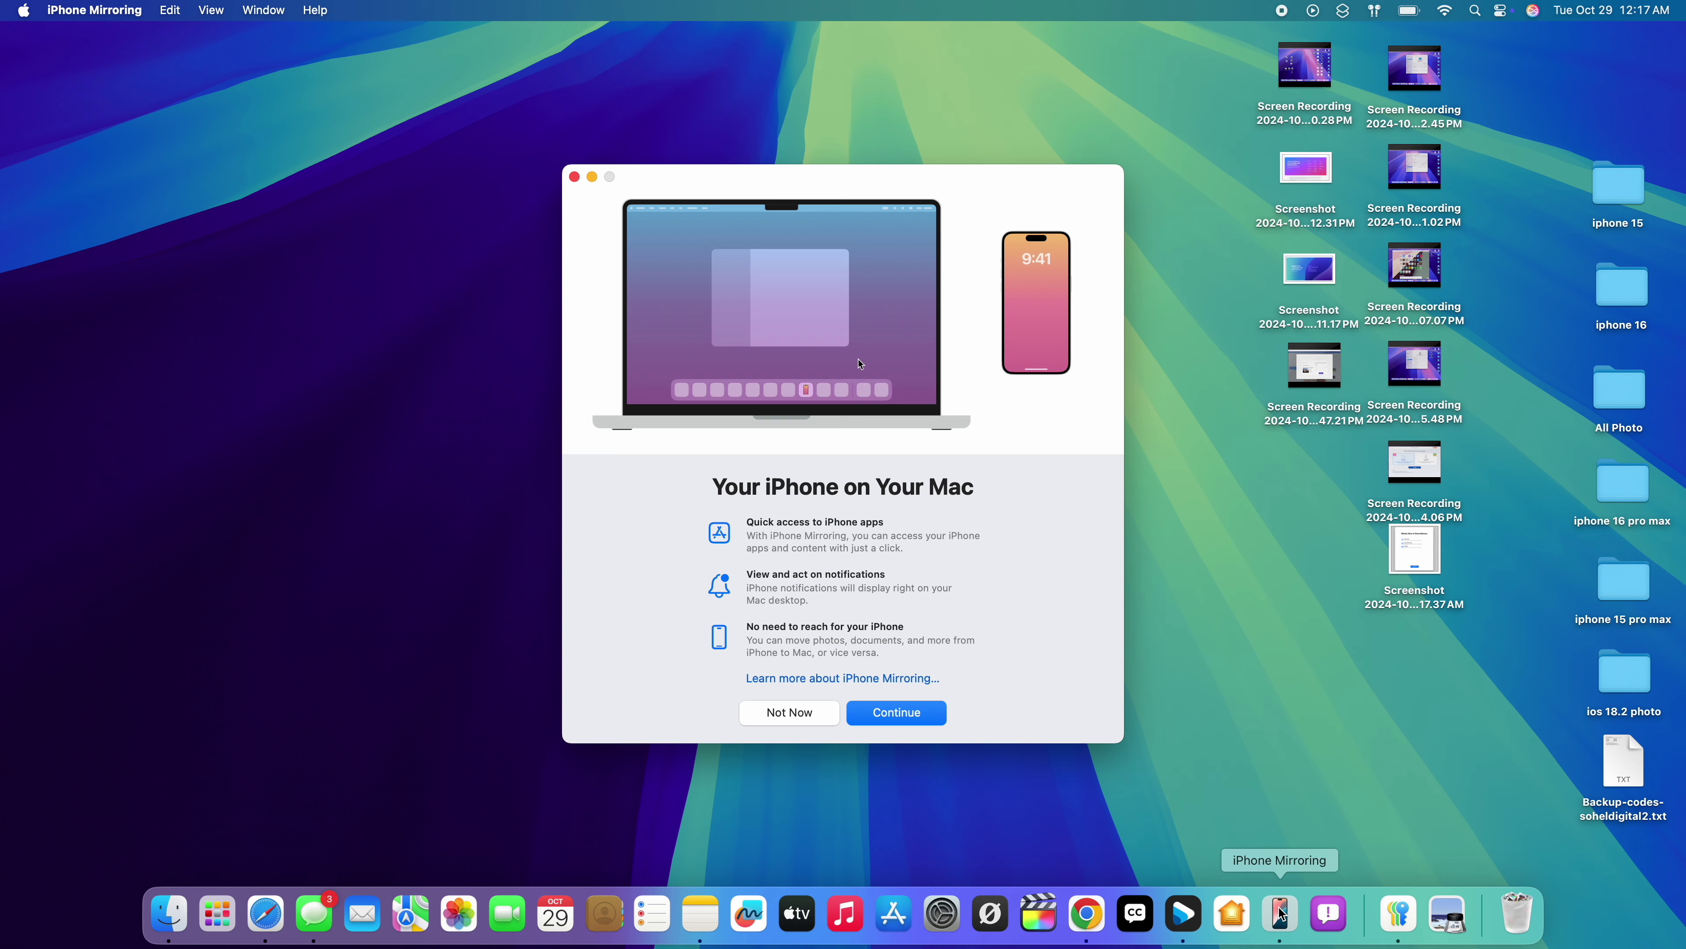
click(890, 720)
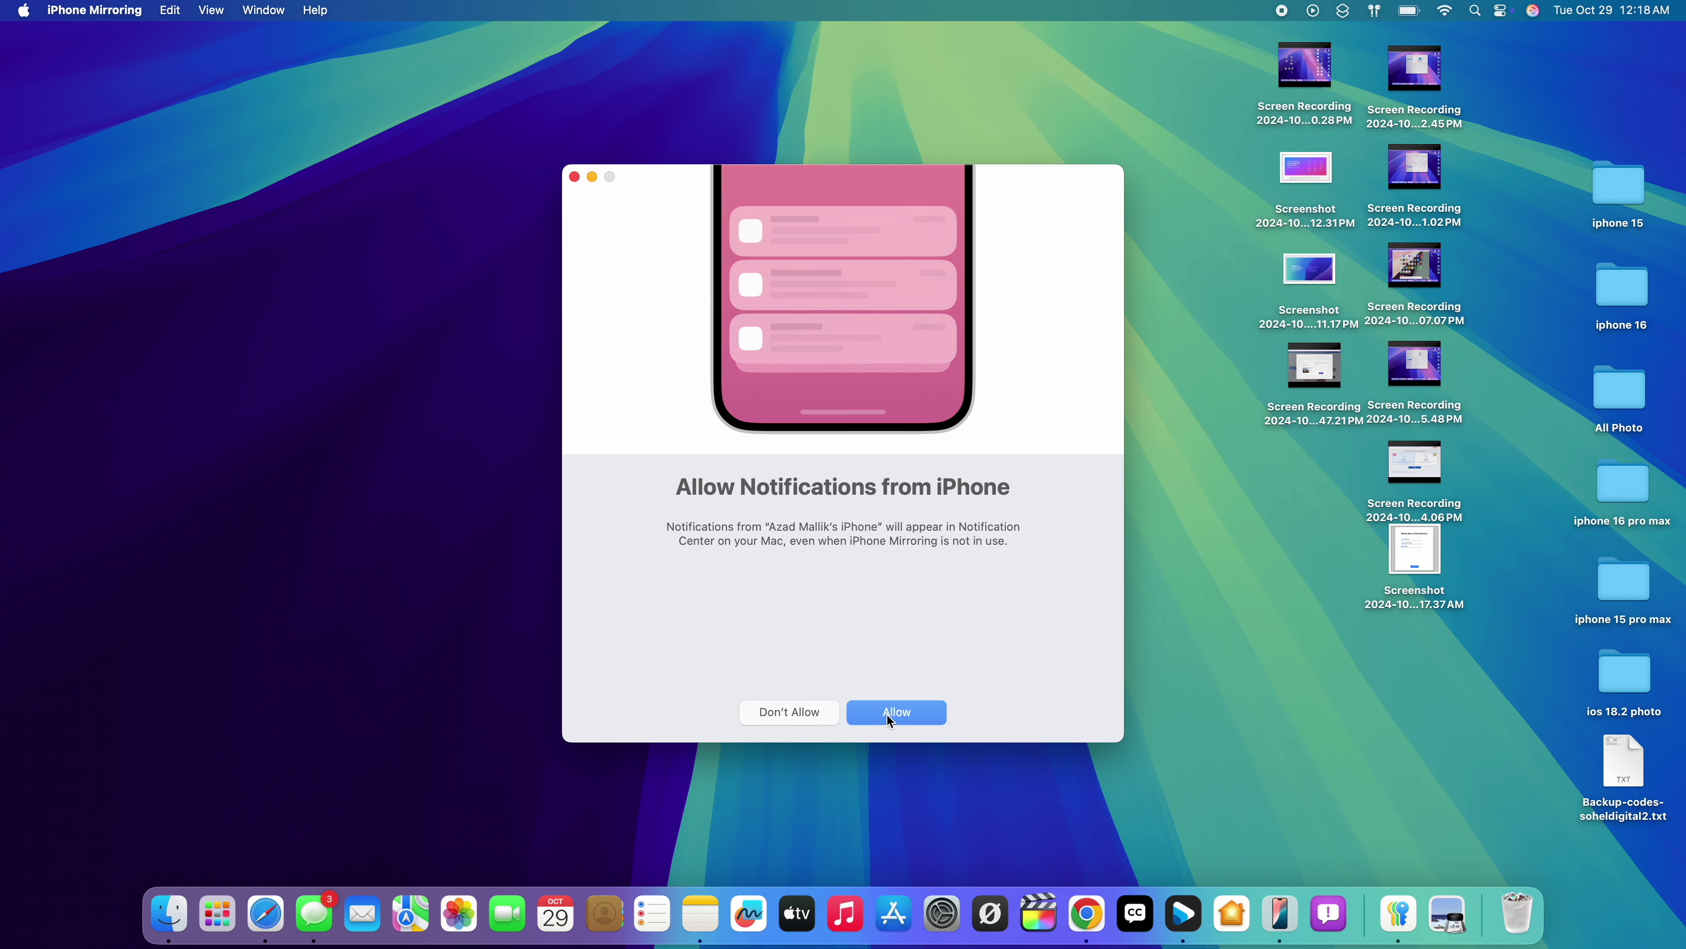
click(887, 716)
click(888, 717)
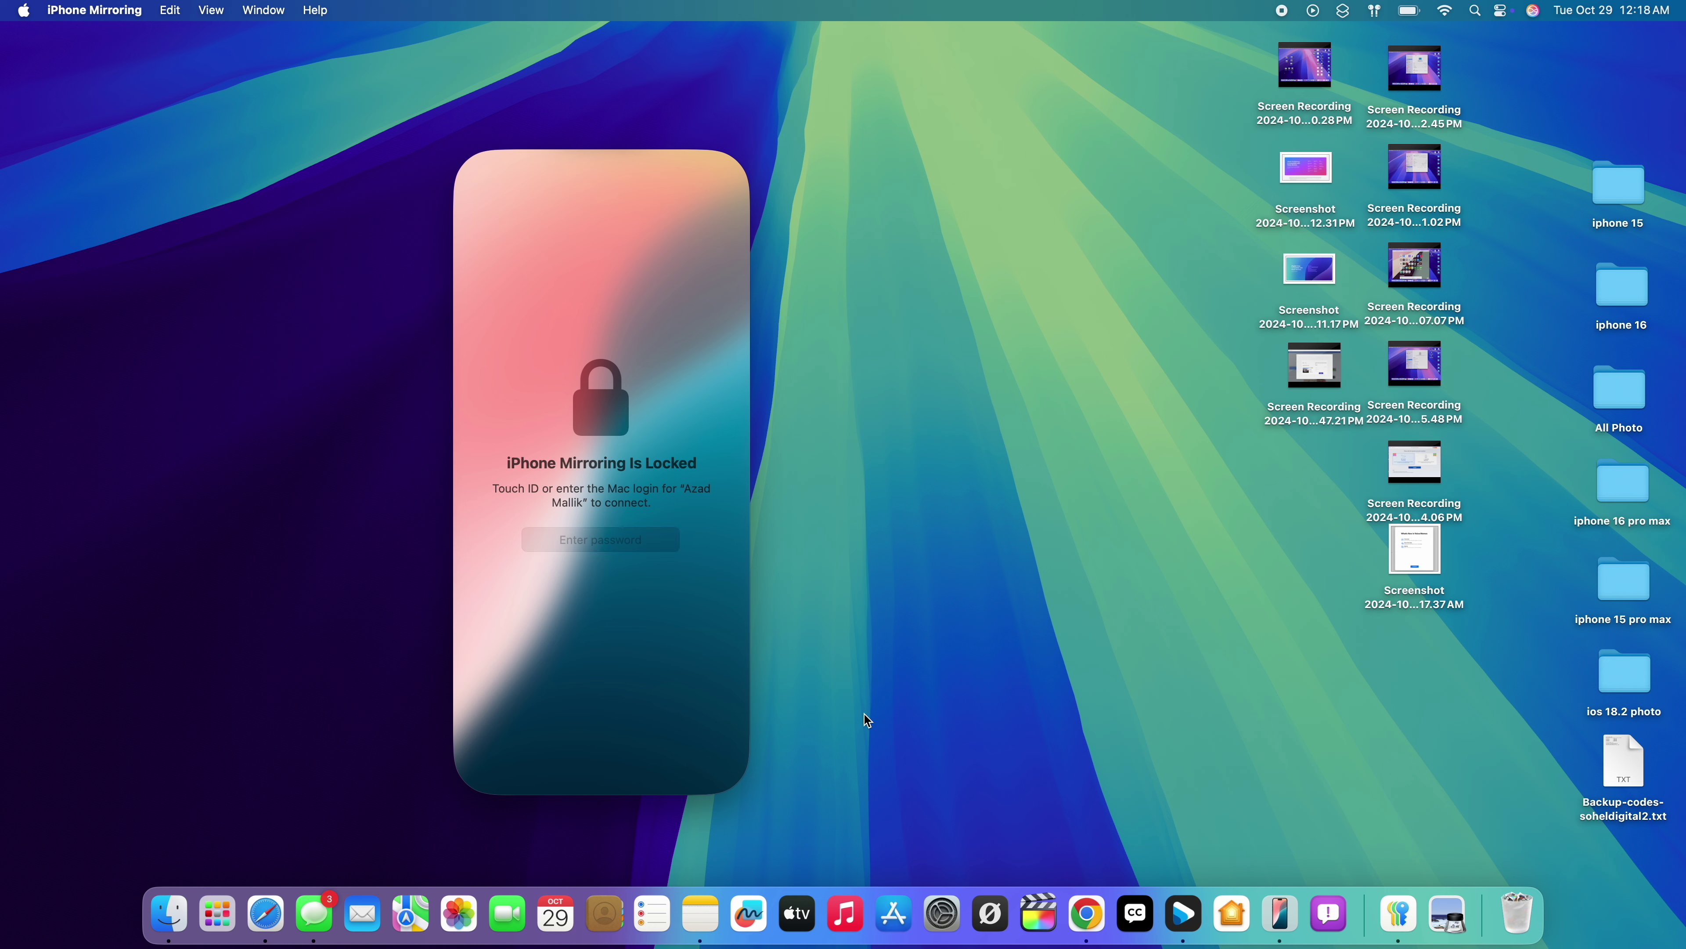
- Unlock the mirrored iPhone and look through its Settings list before returning to the Home Screen
click(662, 553)
click(484, 203)
click(482, 206)
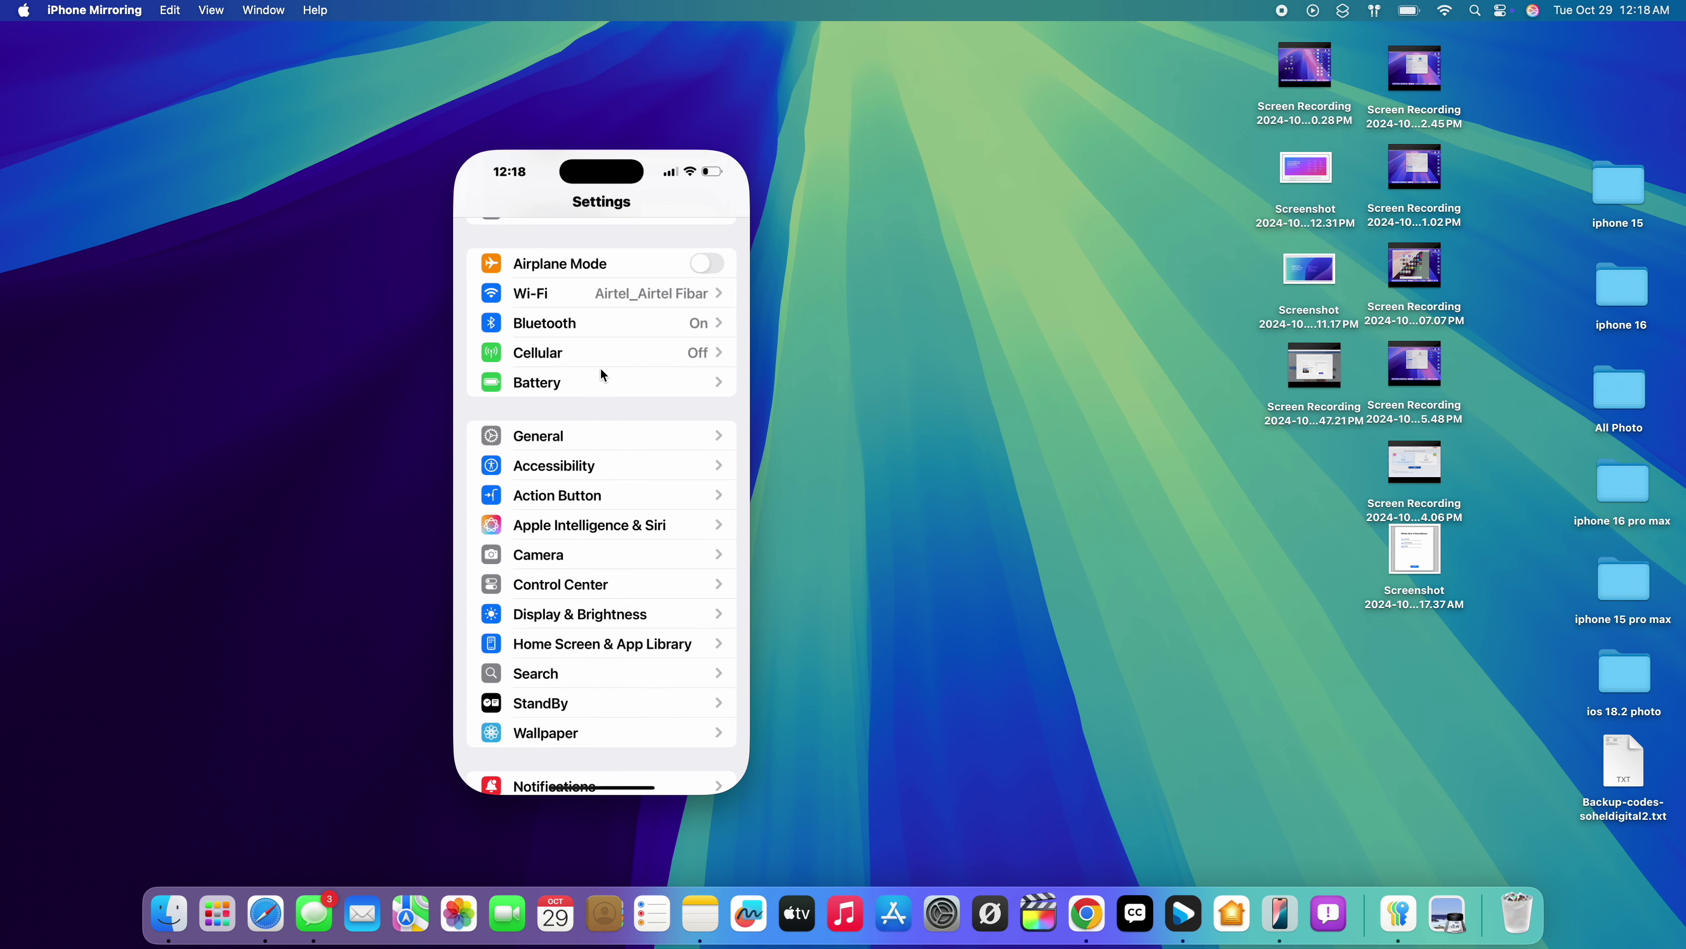
scroll(600, 367, up, 3)
click(707, 137)
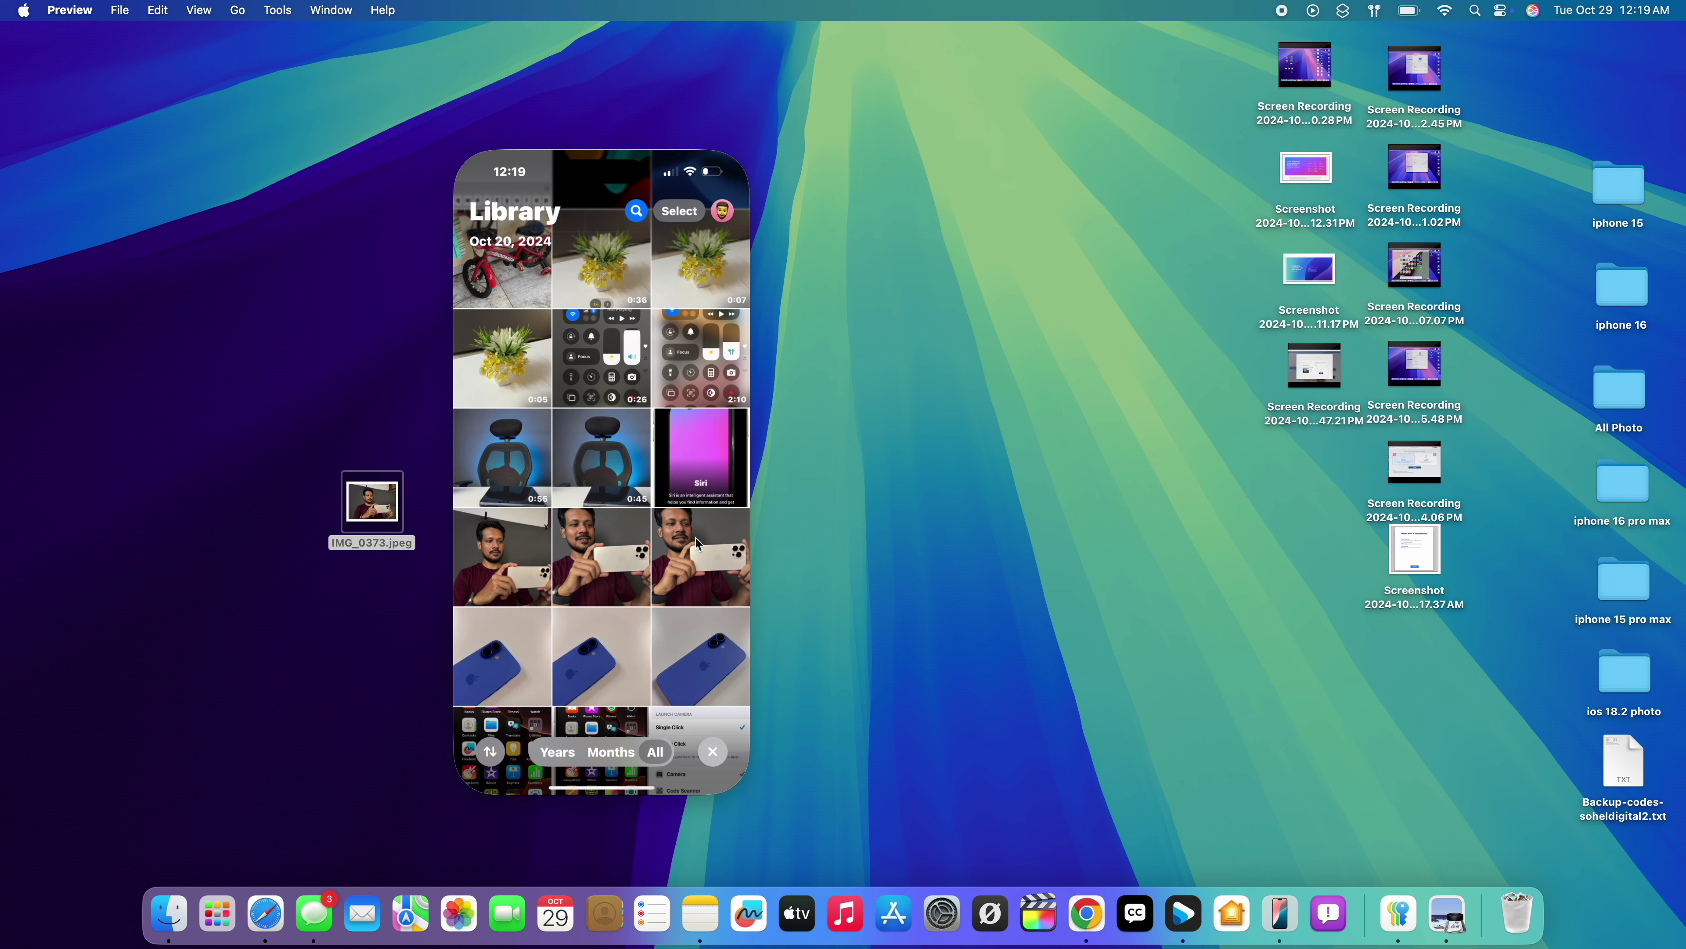
- Copy a photo of the man holding a phone from the mirrored iPhone's photo library to the Mac desktop and preview it
click(696, 537)
drag(701, 555, 857, 493)
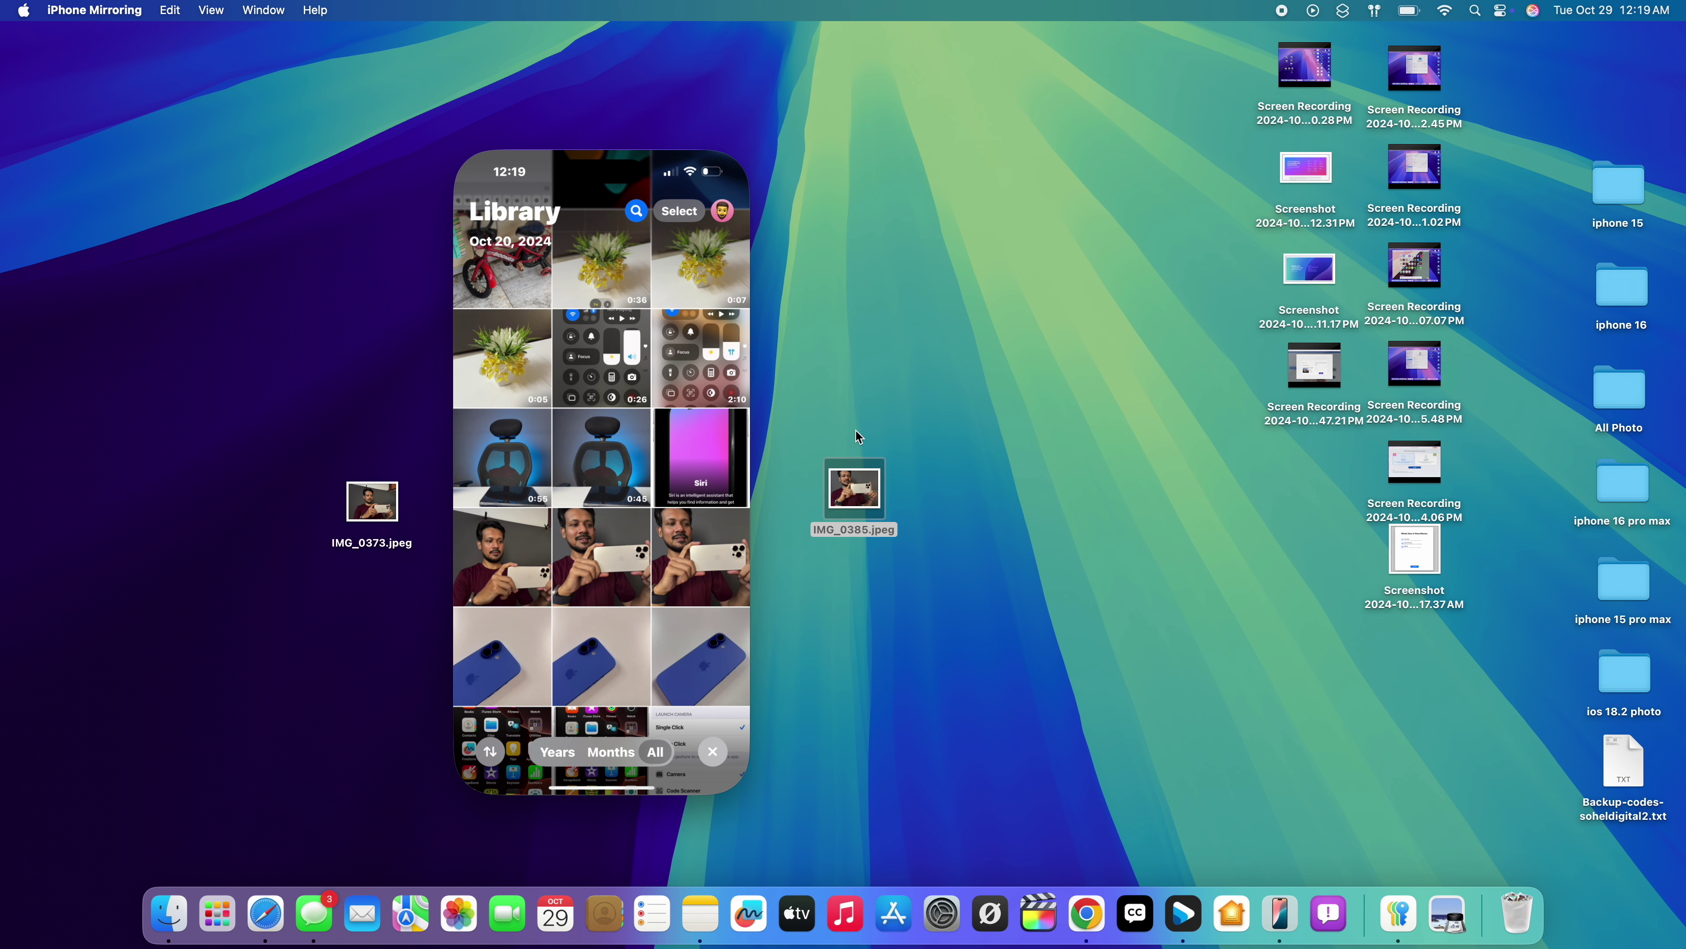
double_click(851, 480)
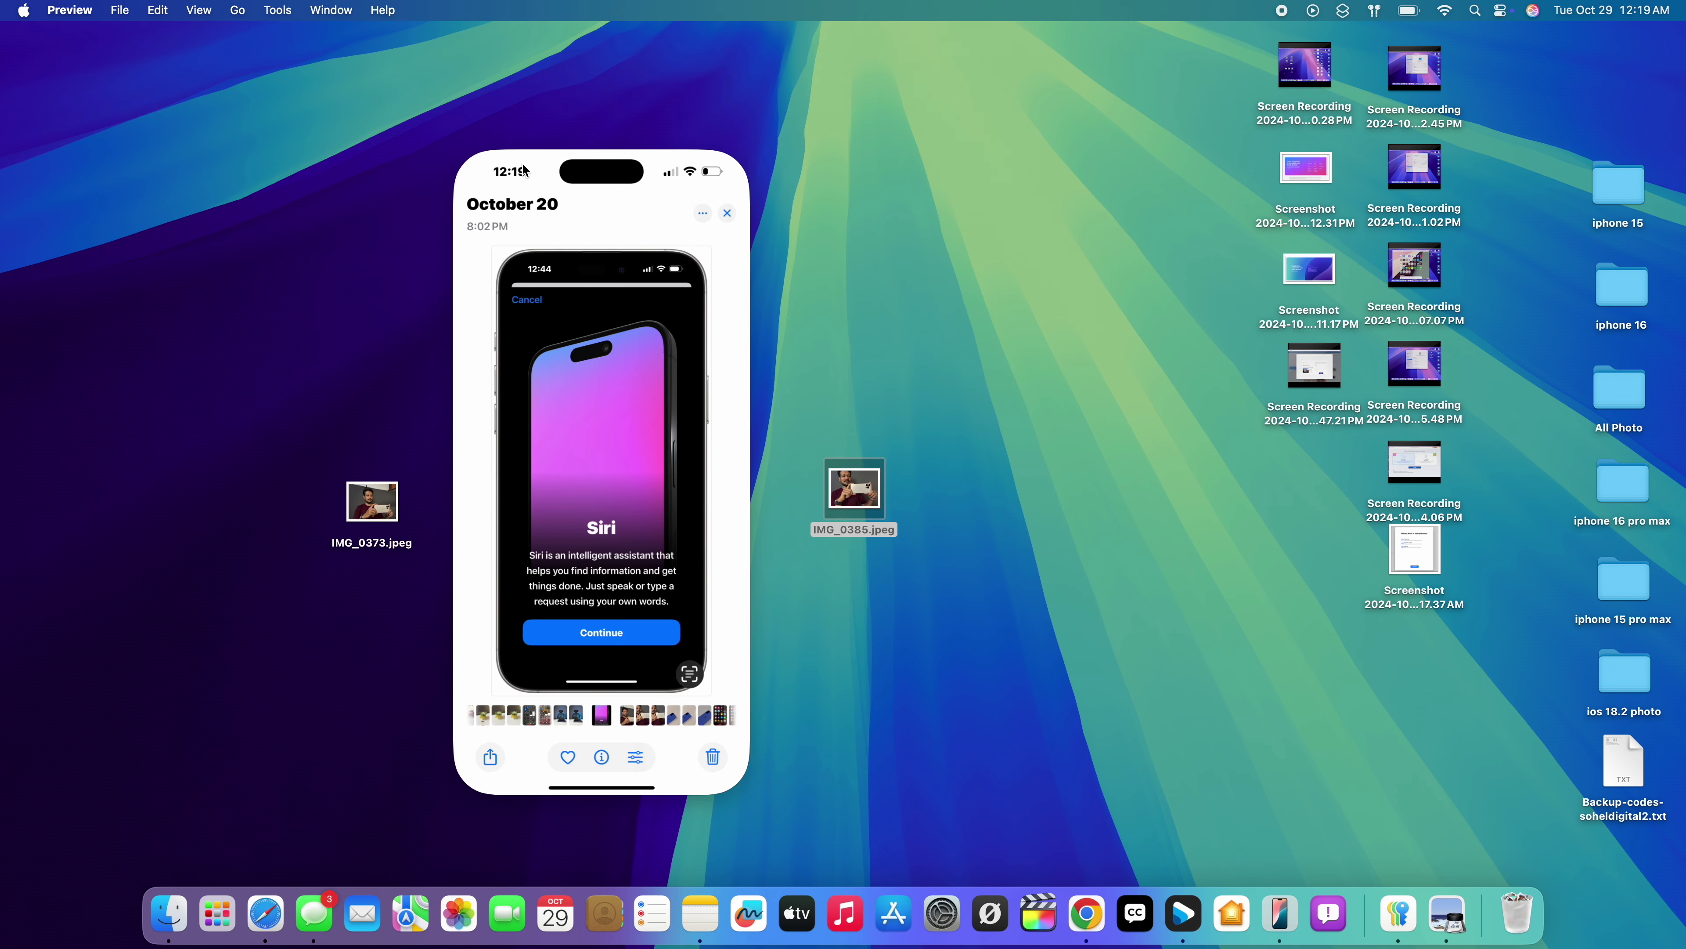
click(706, 133)
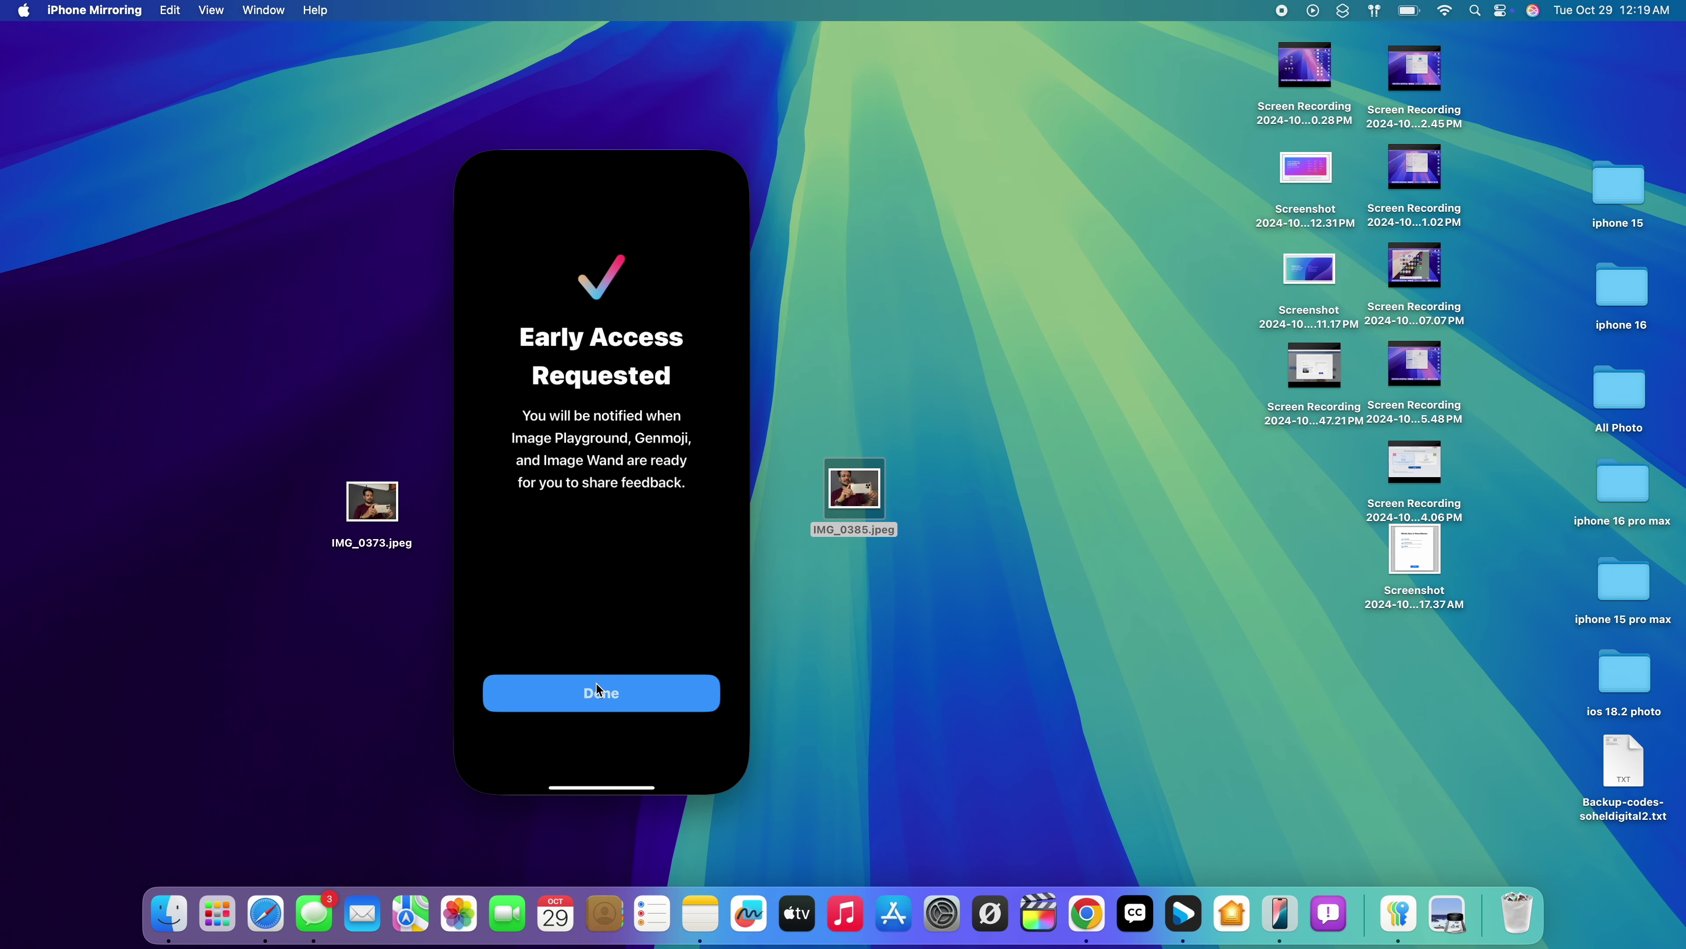
- Close the early access request notice on the mirrored iPhone and open YouTube there in signed-out mode
click(597, 682)
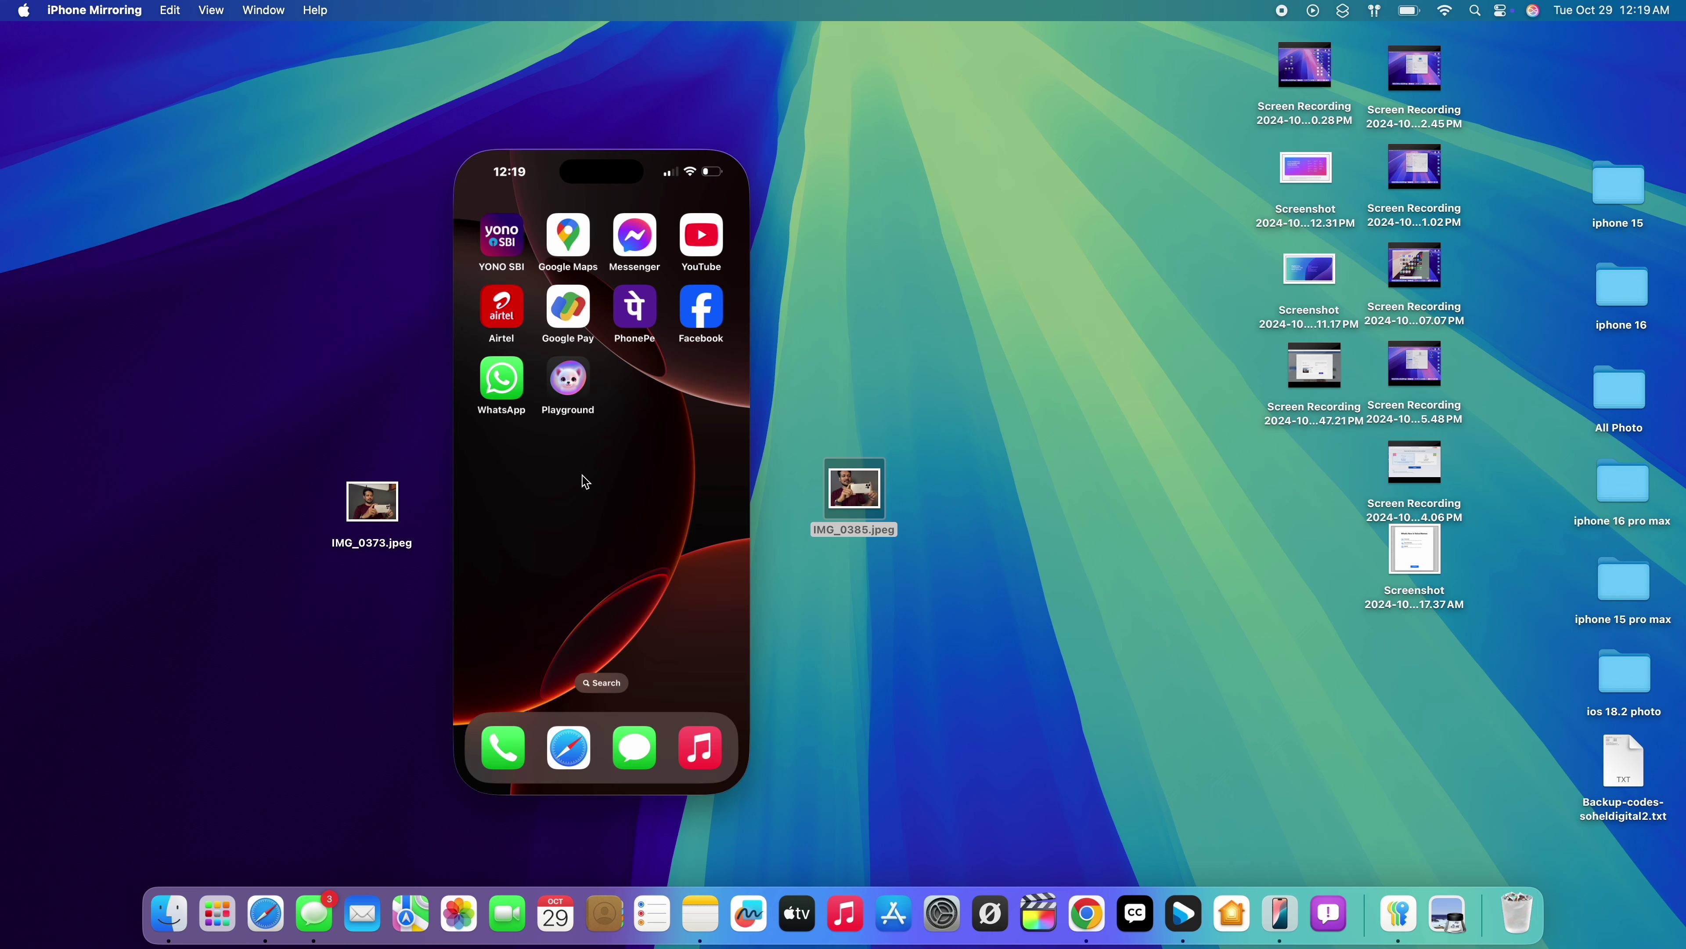
click(691, 235)
click(568, 746)
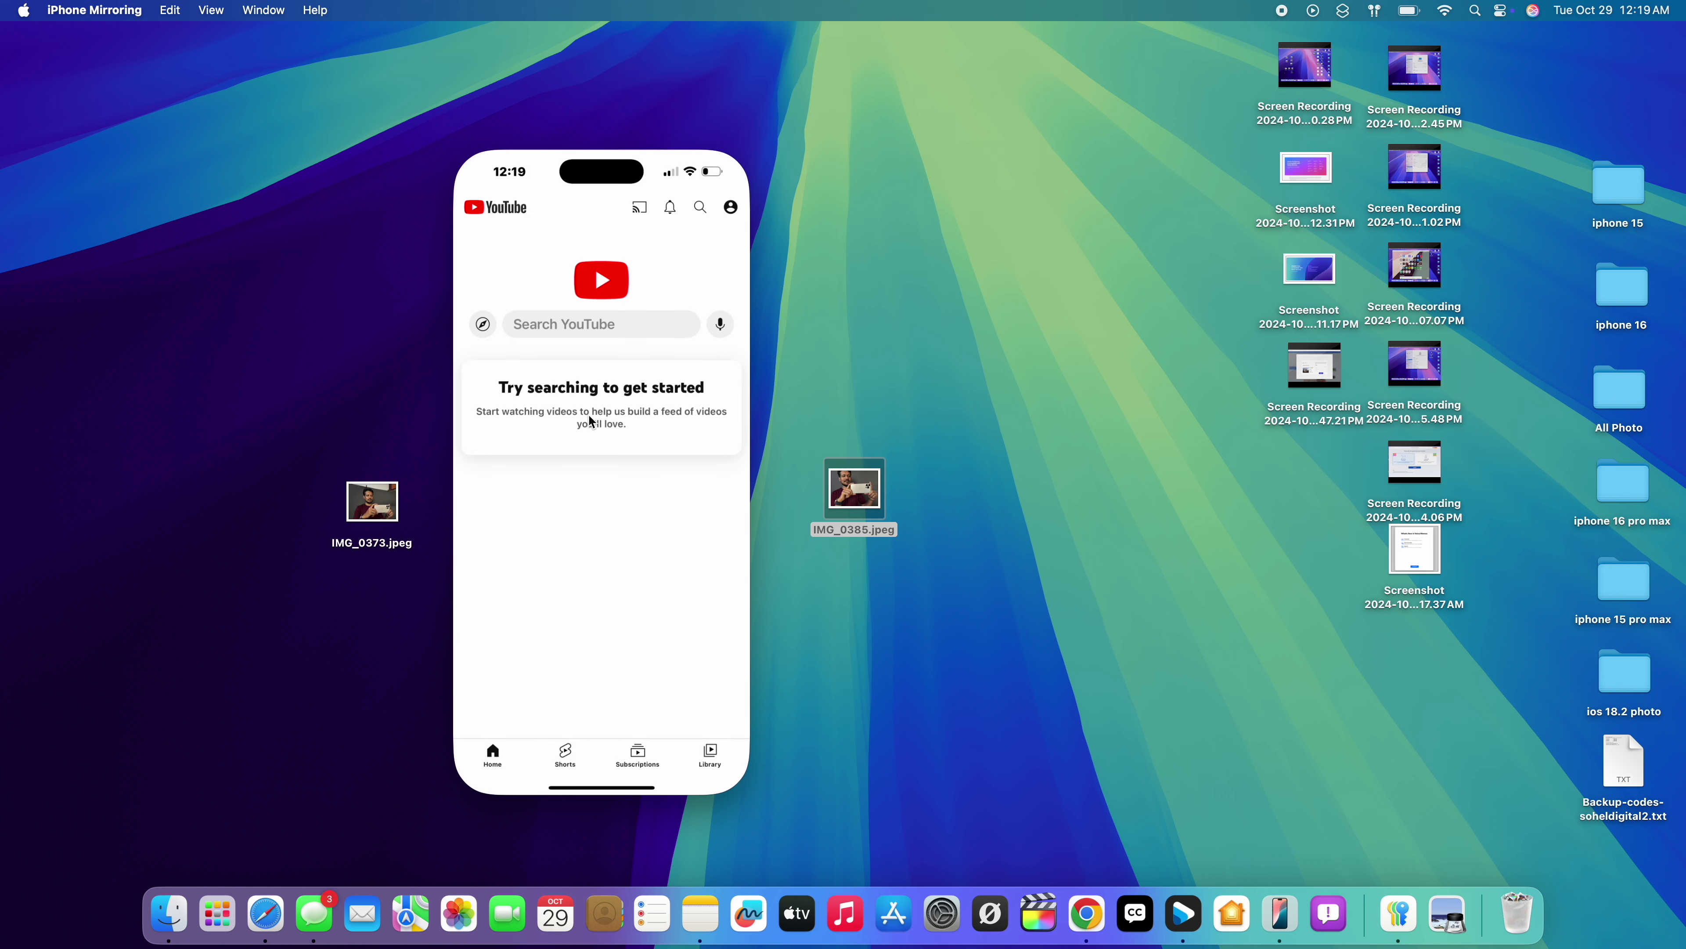
click(631, 572)
- Search YouTube on the mirrored iPhone for the channel owner's name and browse the results
click(580, 332)
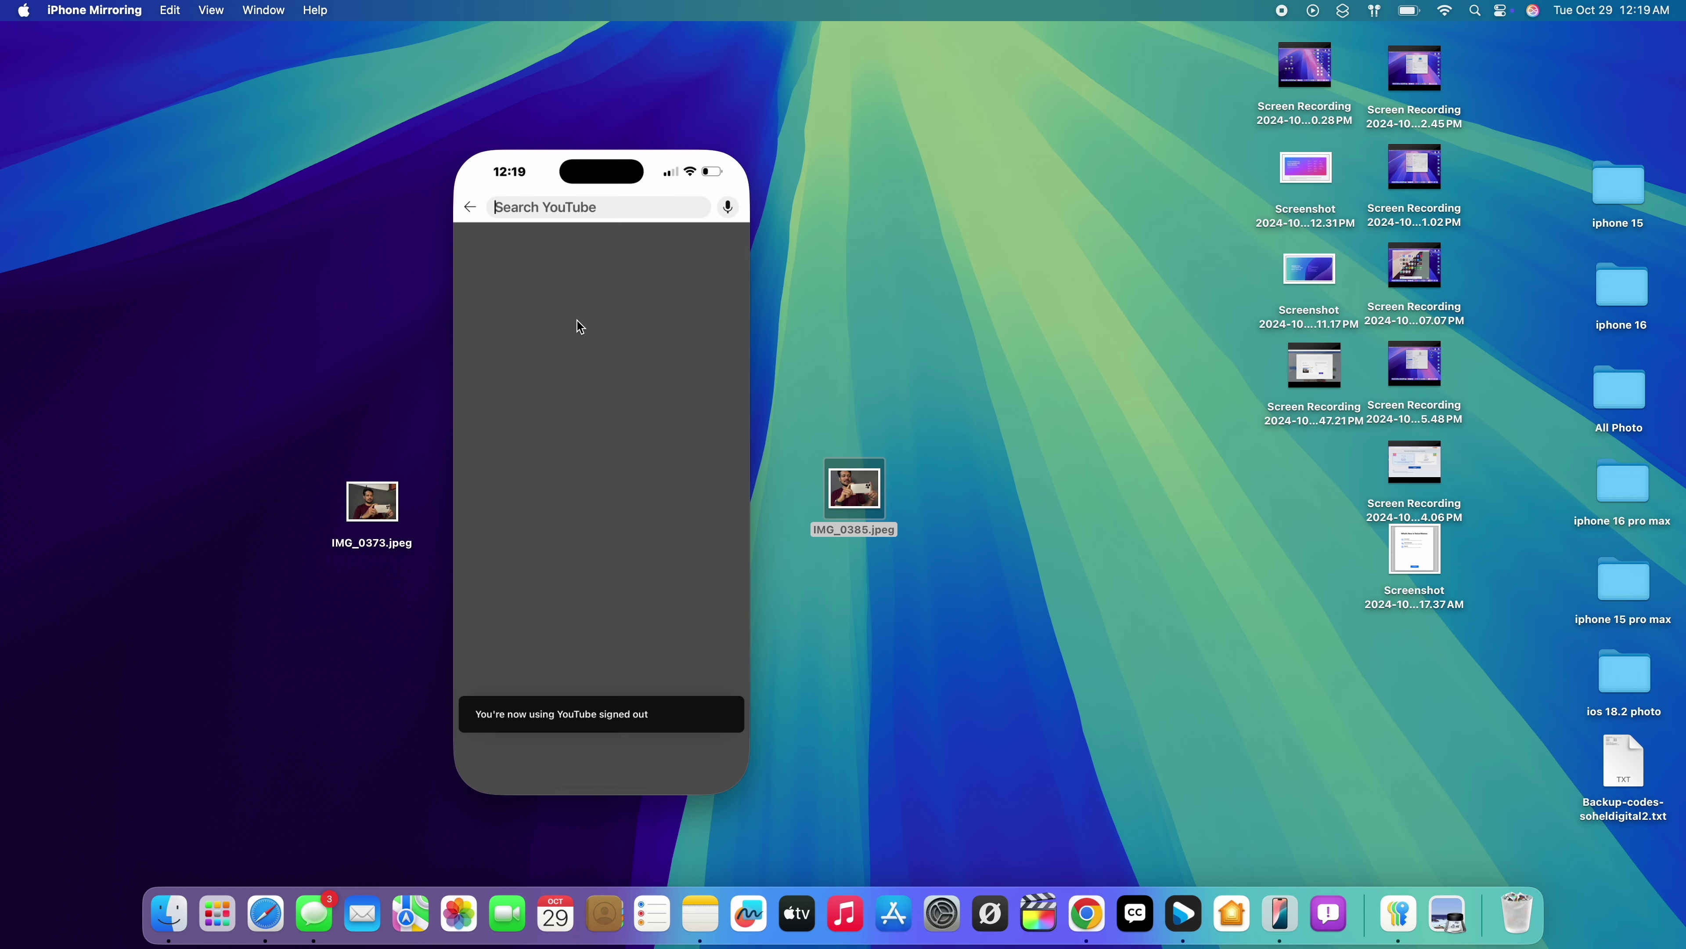
text(azad mallik)
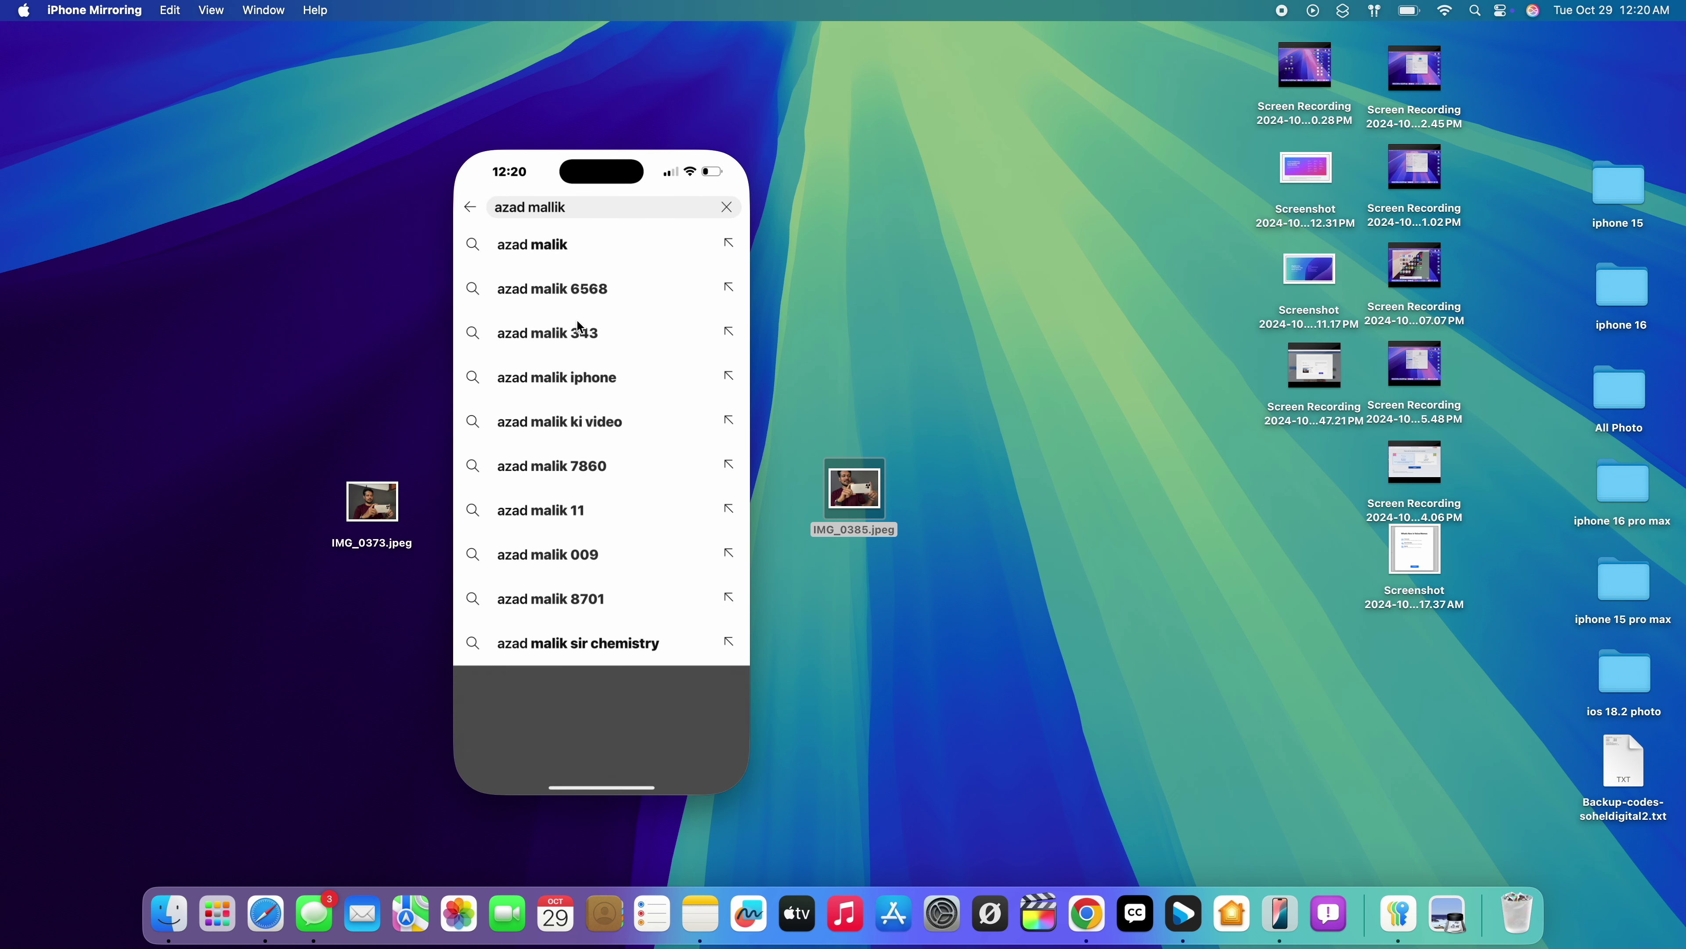
key(Return)
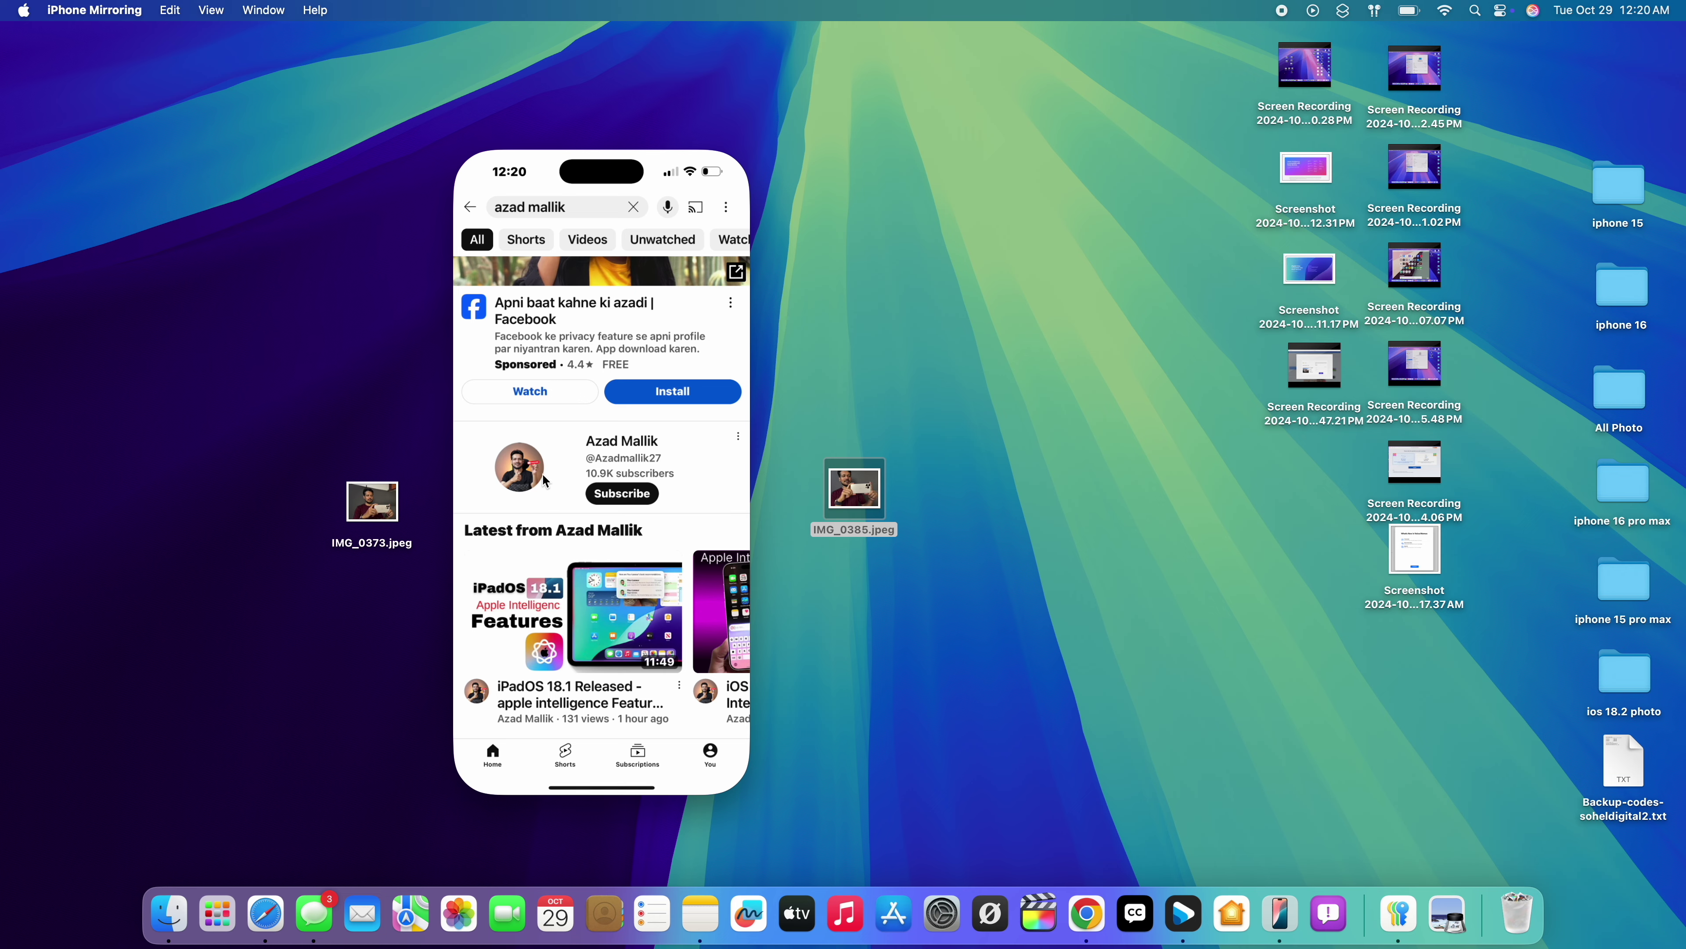
scroll(532, 479, down, 3)
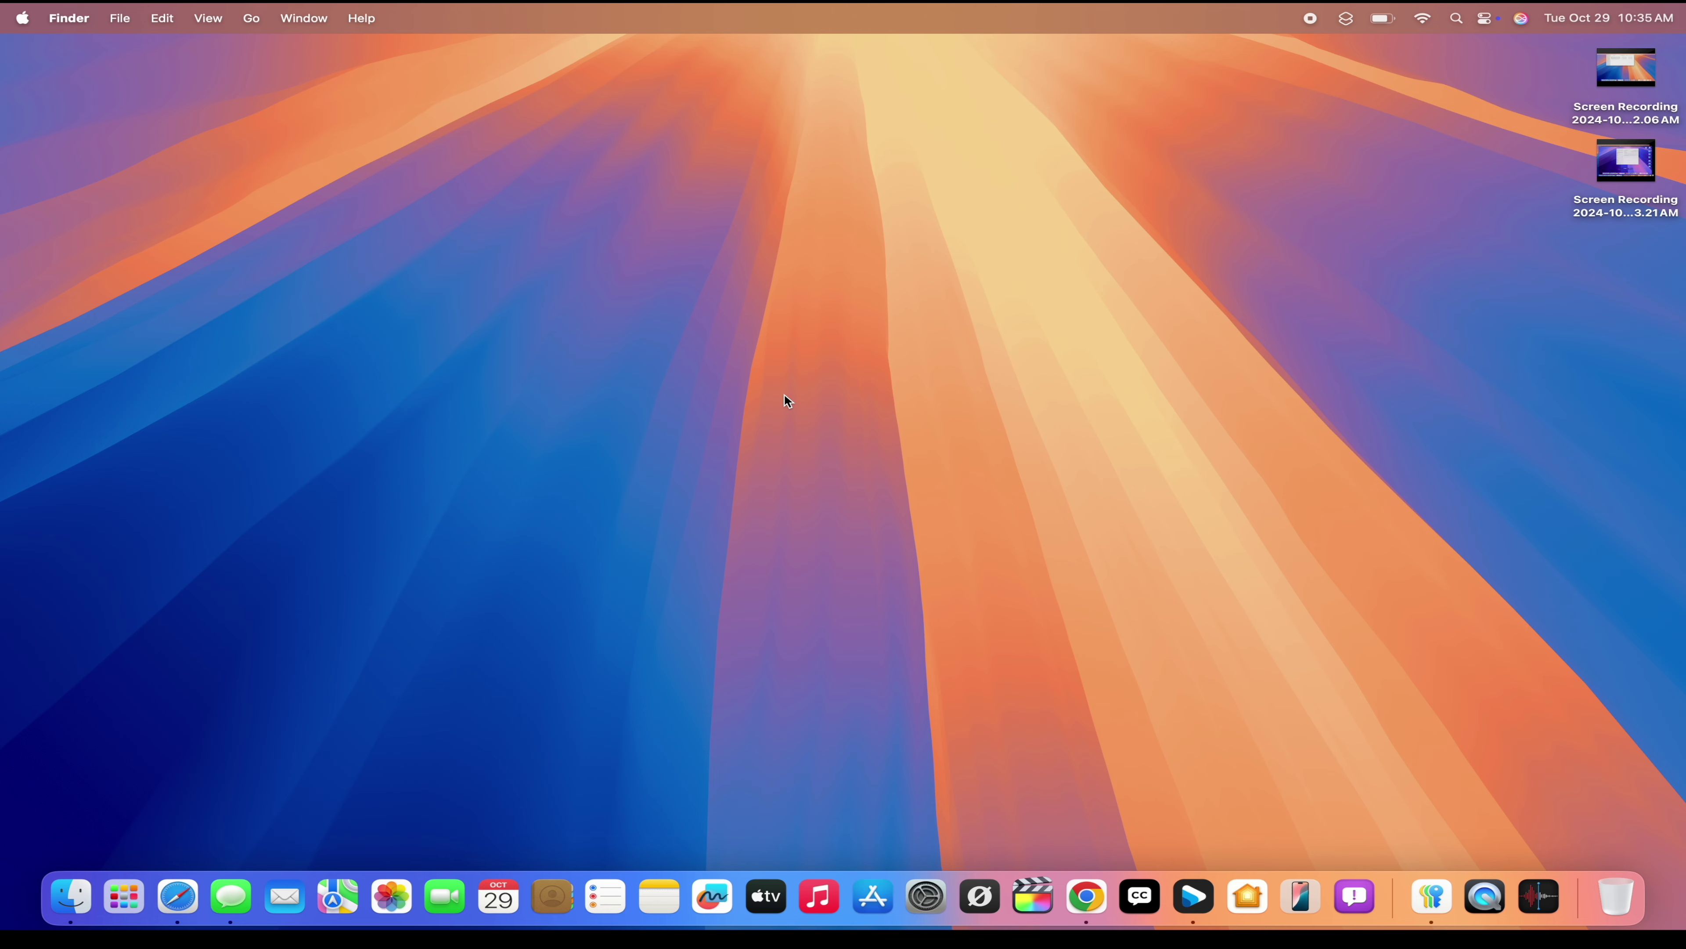
- Open Voice Memos on the Mac, dismiss its What's New introduction, and show the transcript of the Friday recording
click(1538, 896)
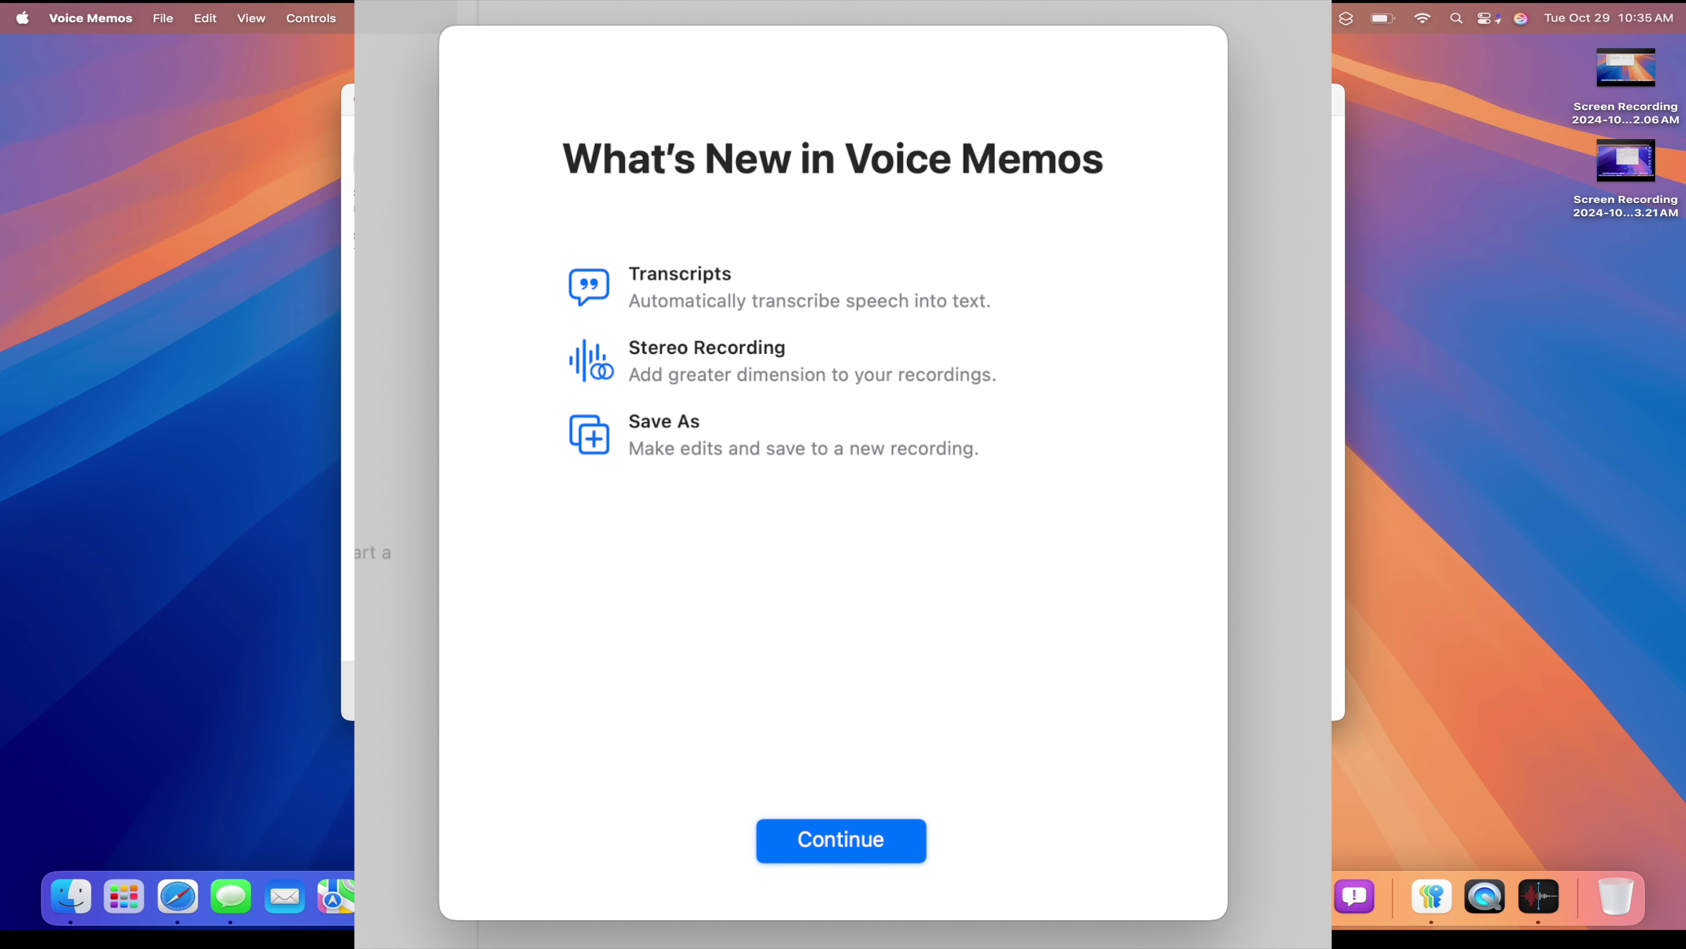
key(Return)
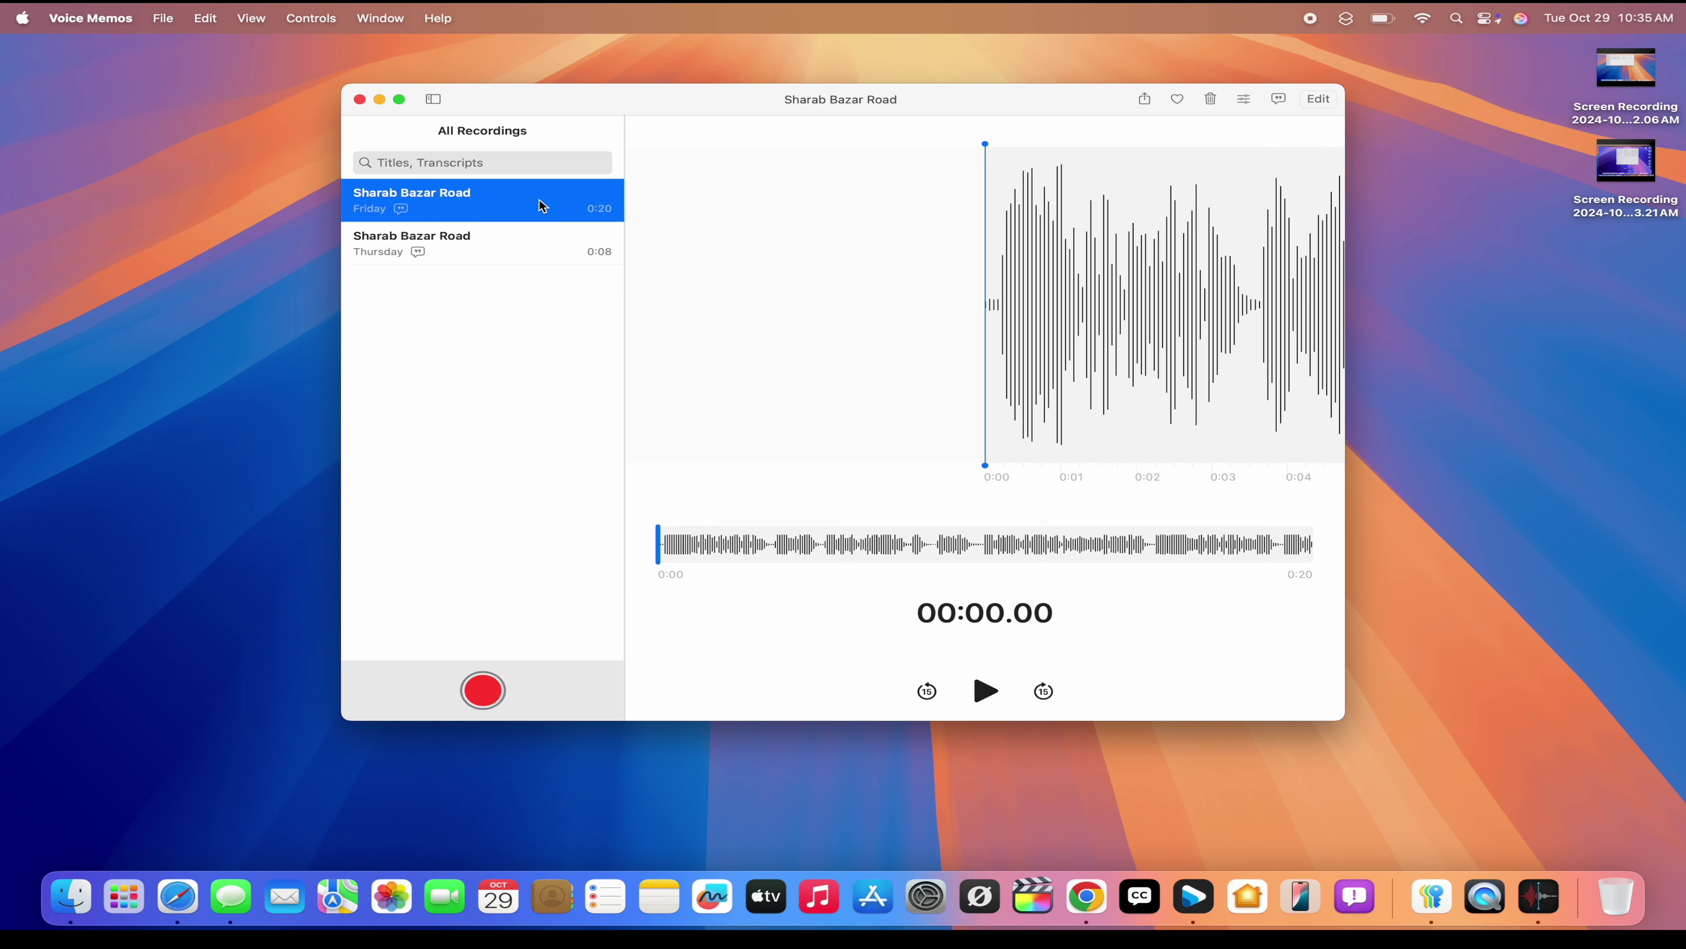
click(1273, 100)
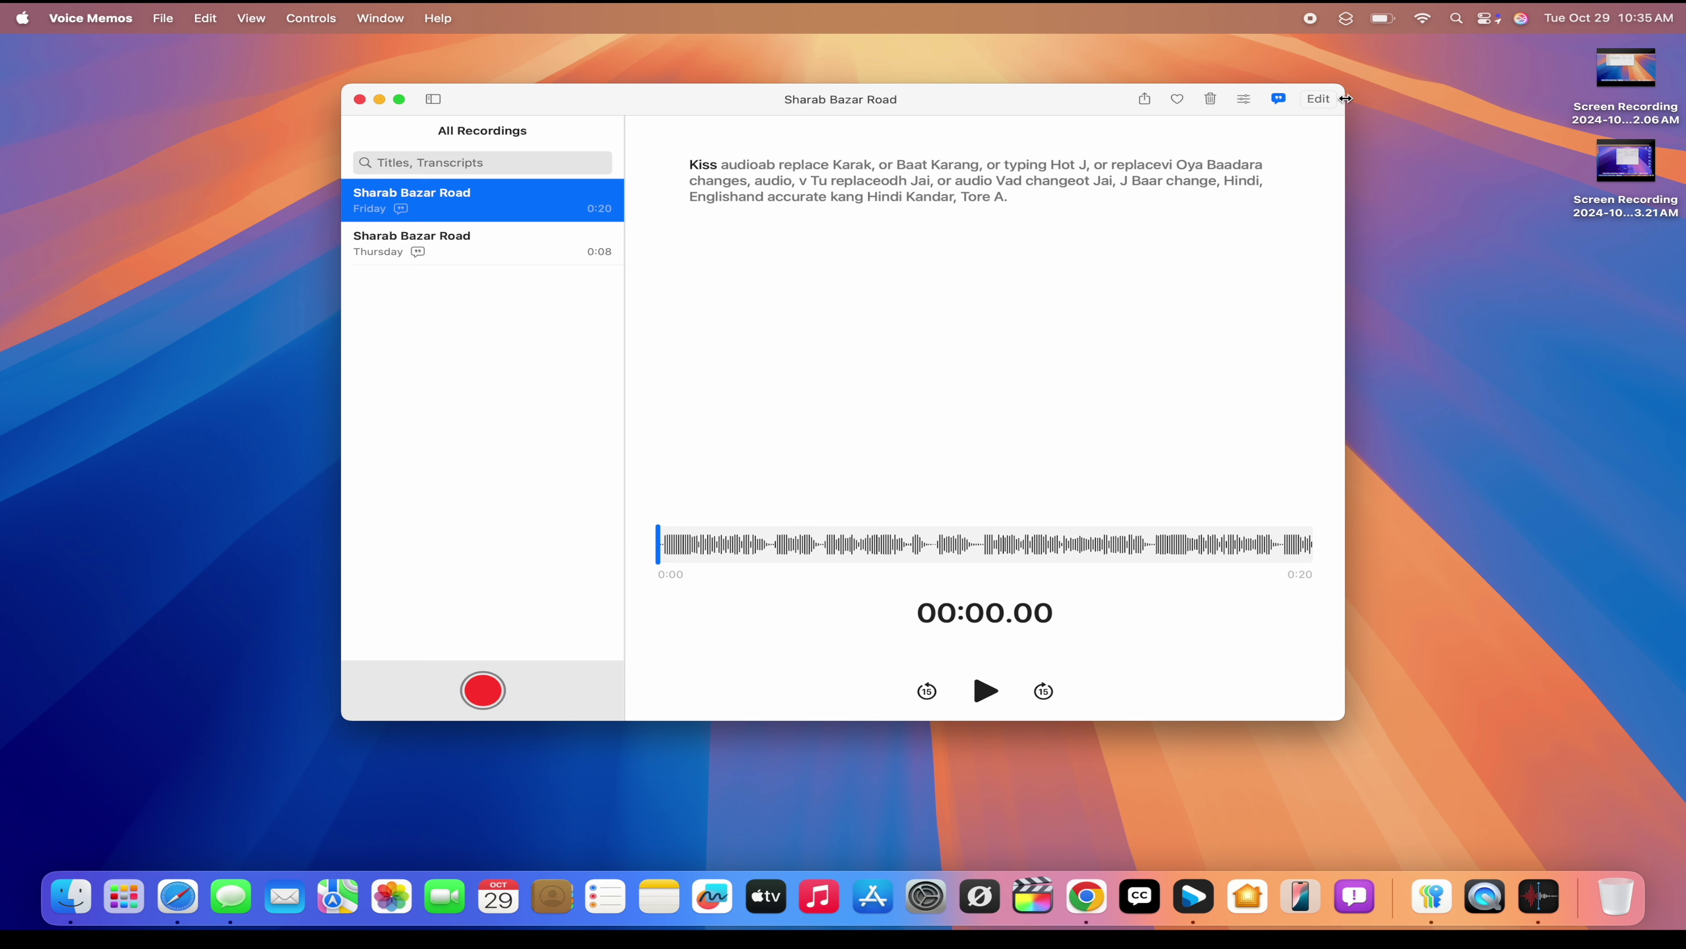
- Re-record about the first 14 seconds of the Friday voice memo with live transcription, bring up the save choices, and quit Voice Memos
click(1325, 101)
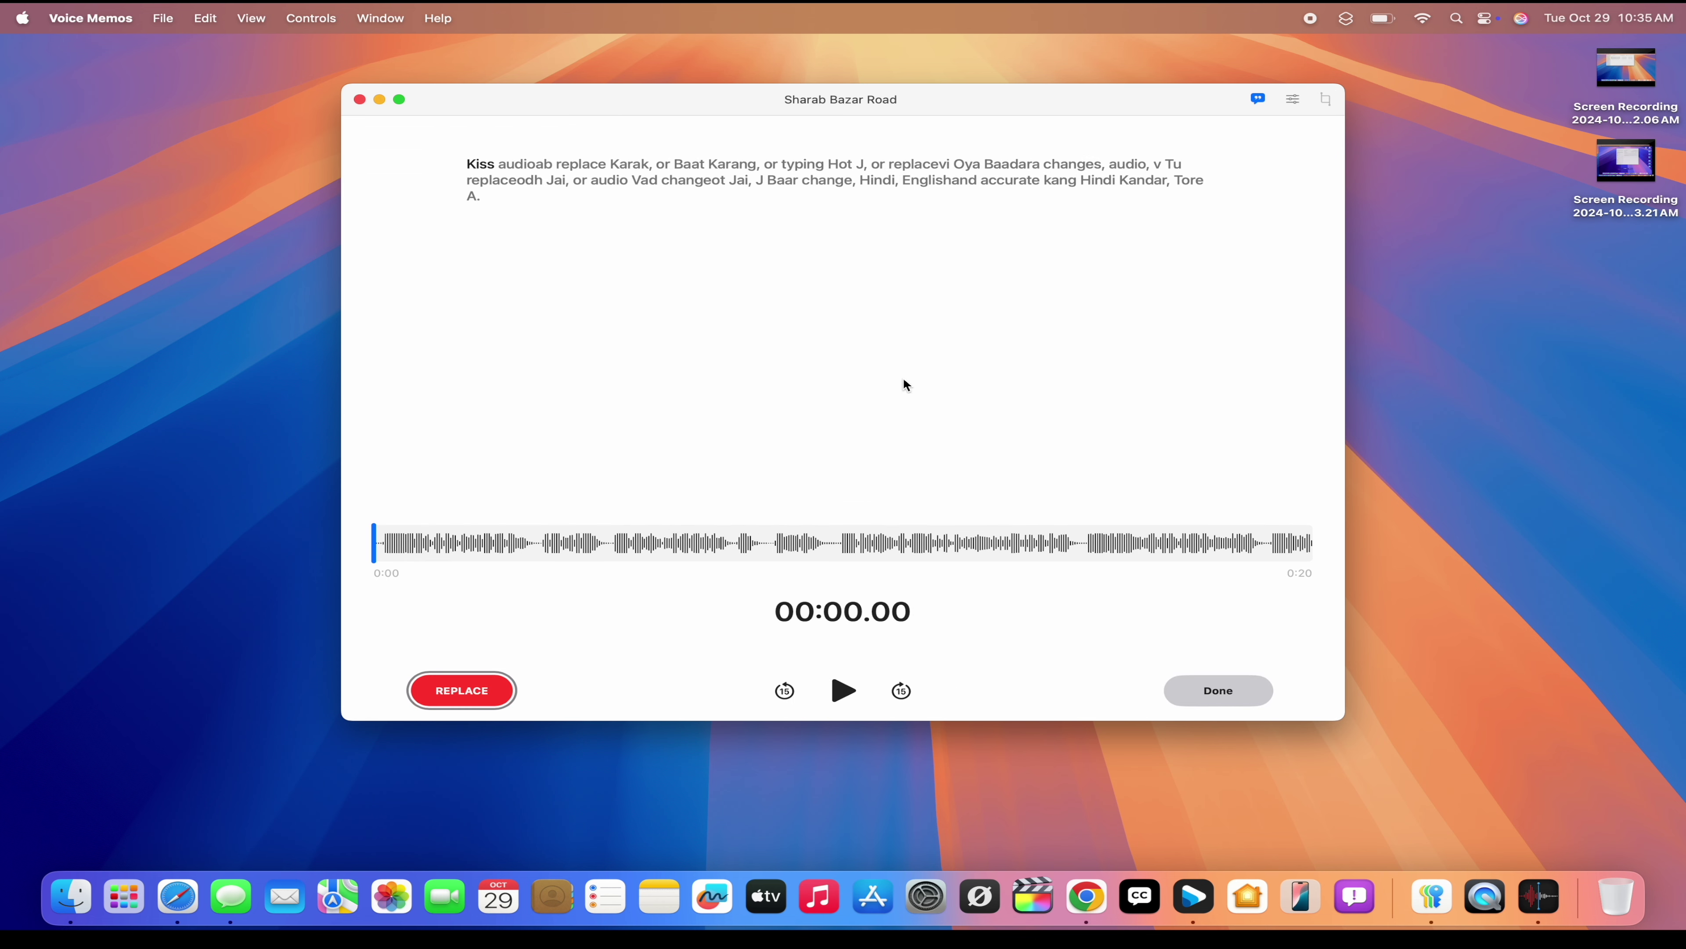
click(458, 695)
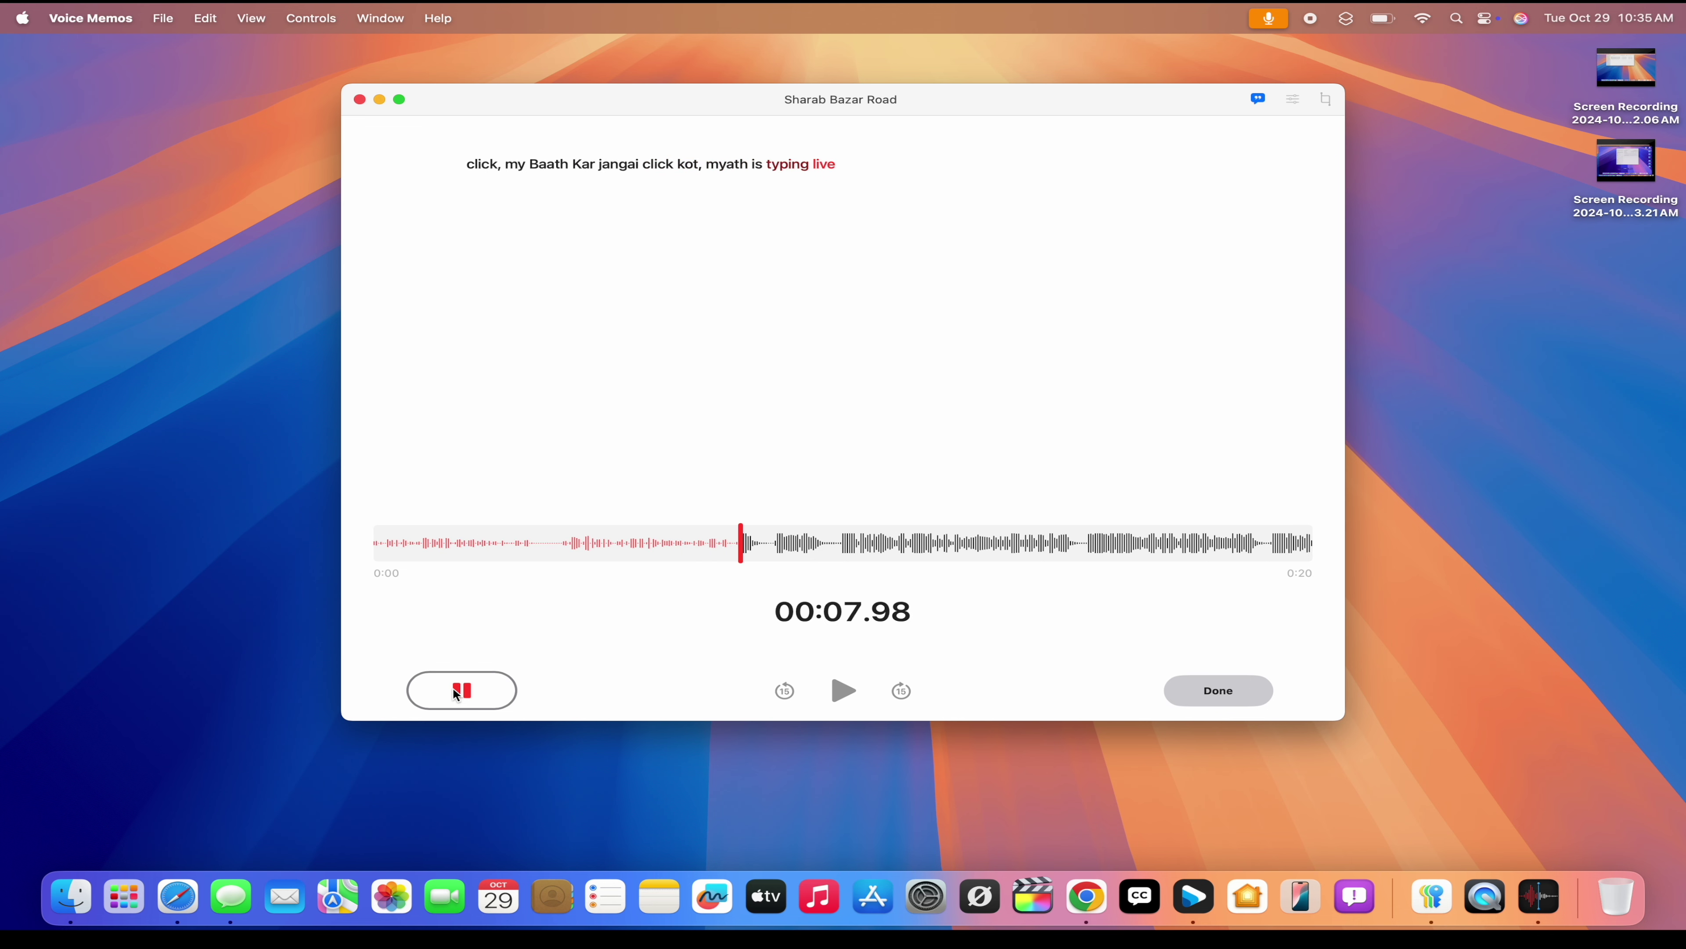
click(457, 695)
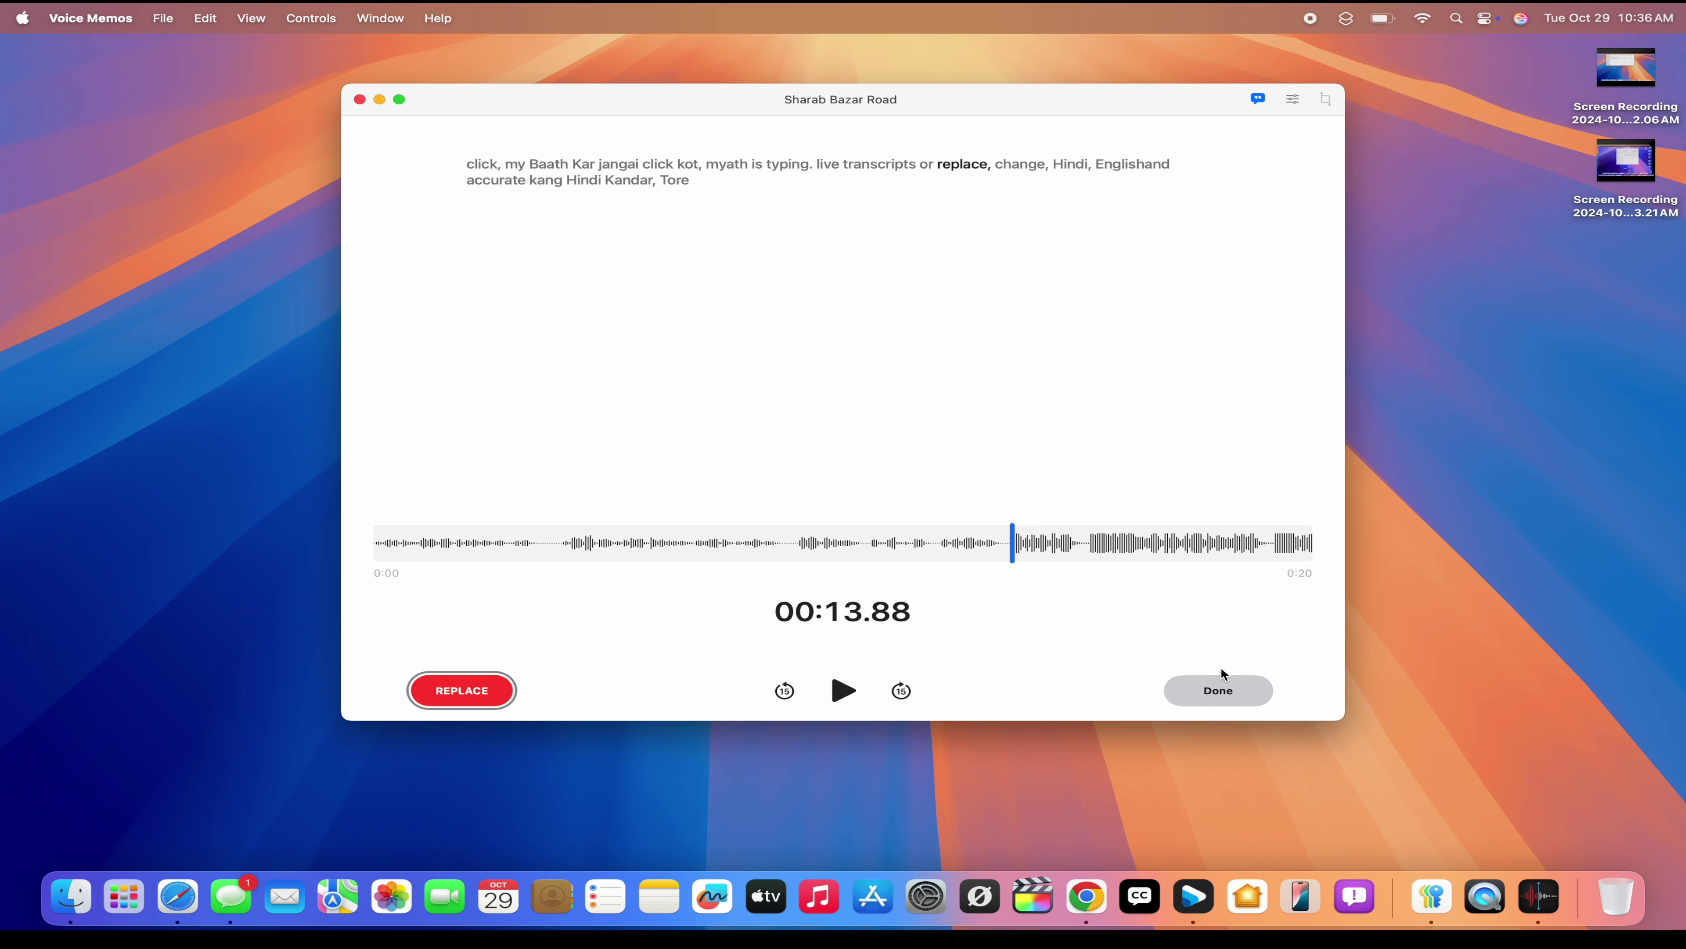
click(1223, 687)
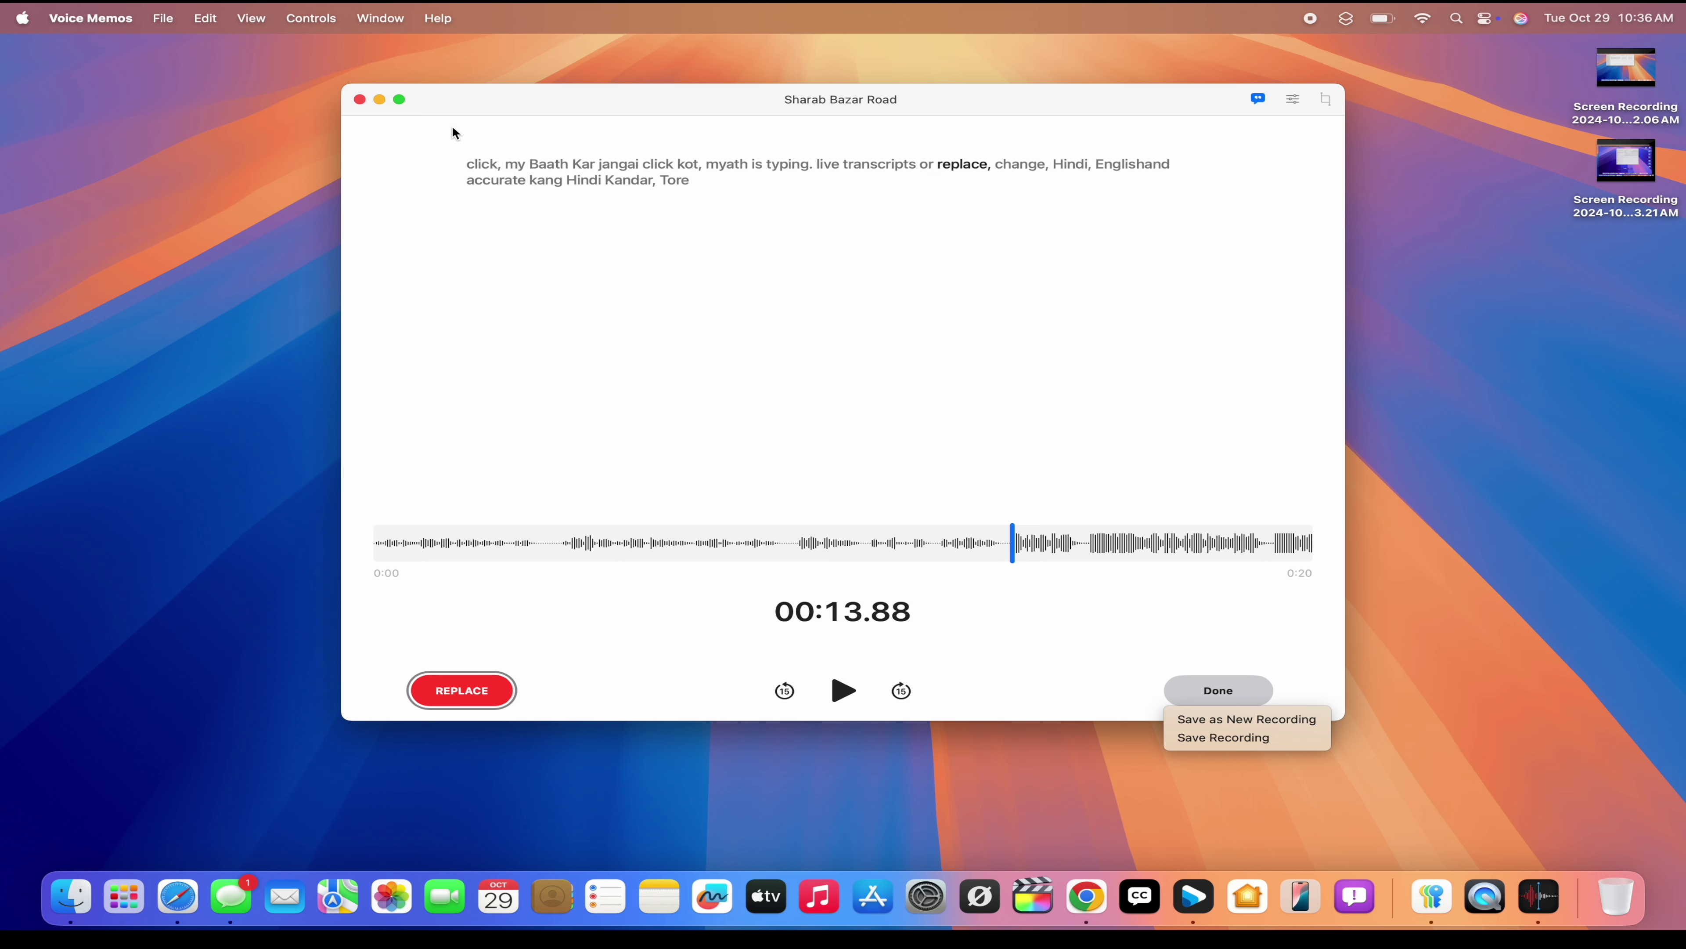
key(super+q)
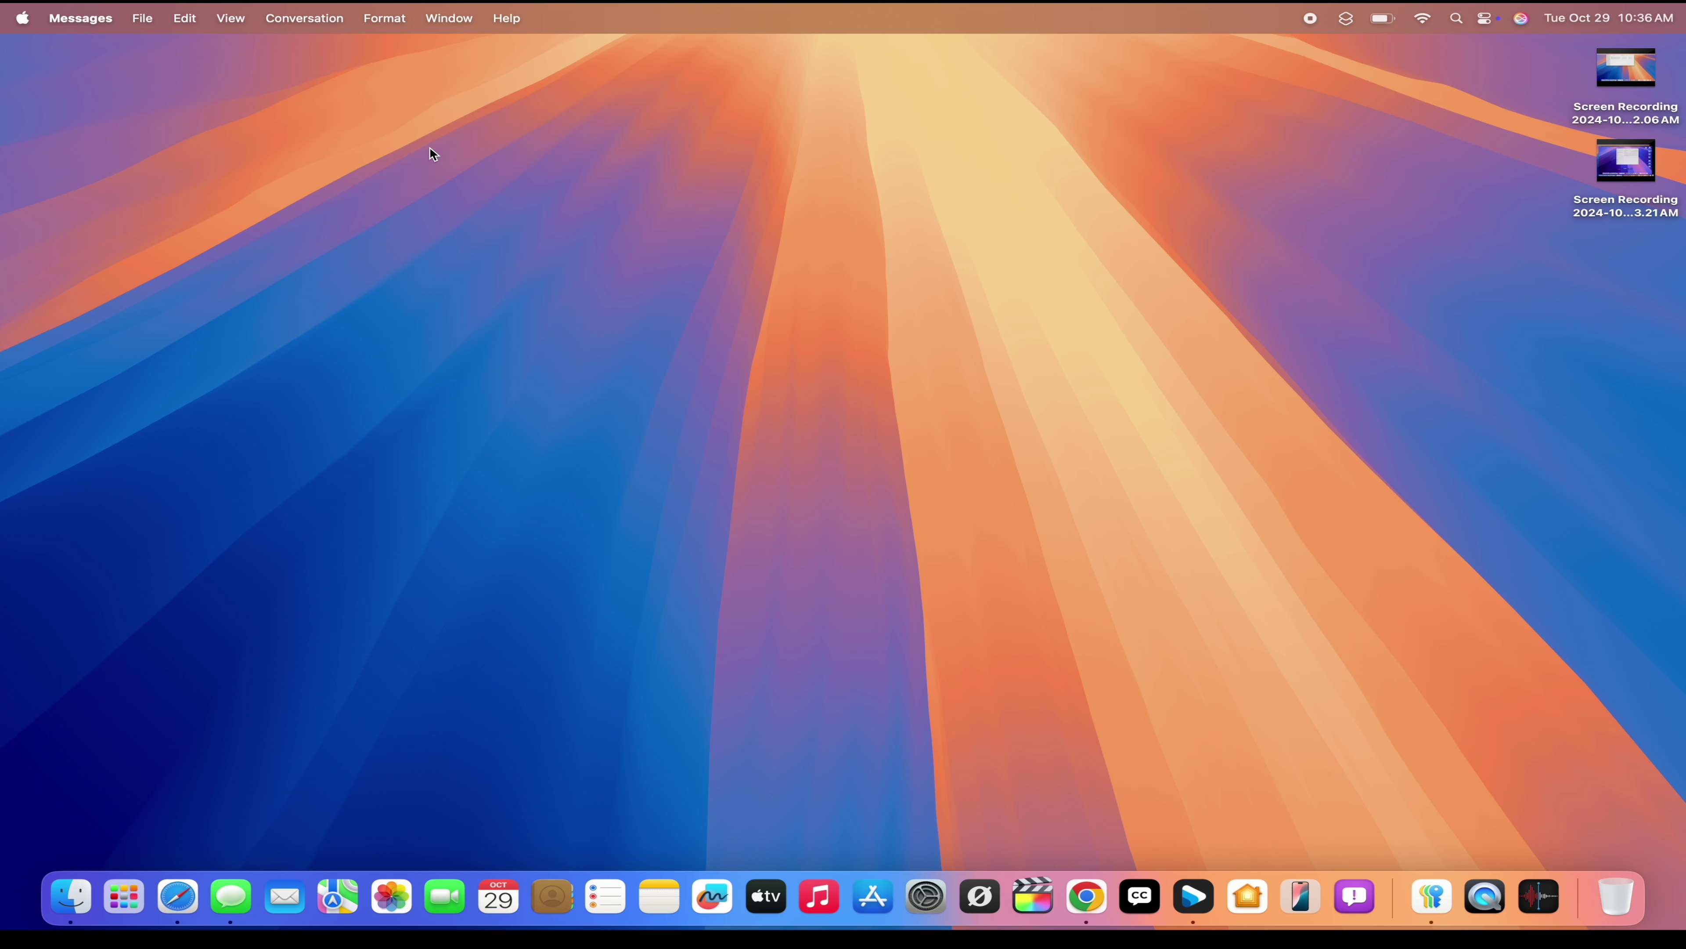
- Review Notification Center and the per-app Summarize Previews options under Notifications in System Settings
click(1667, 17)
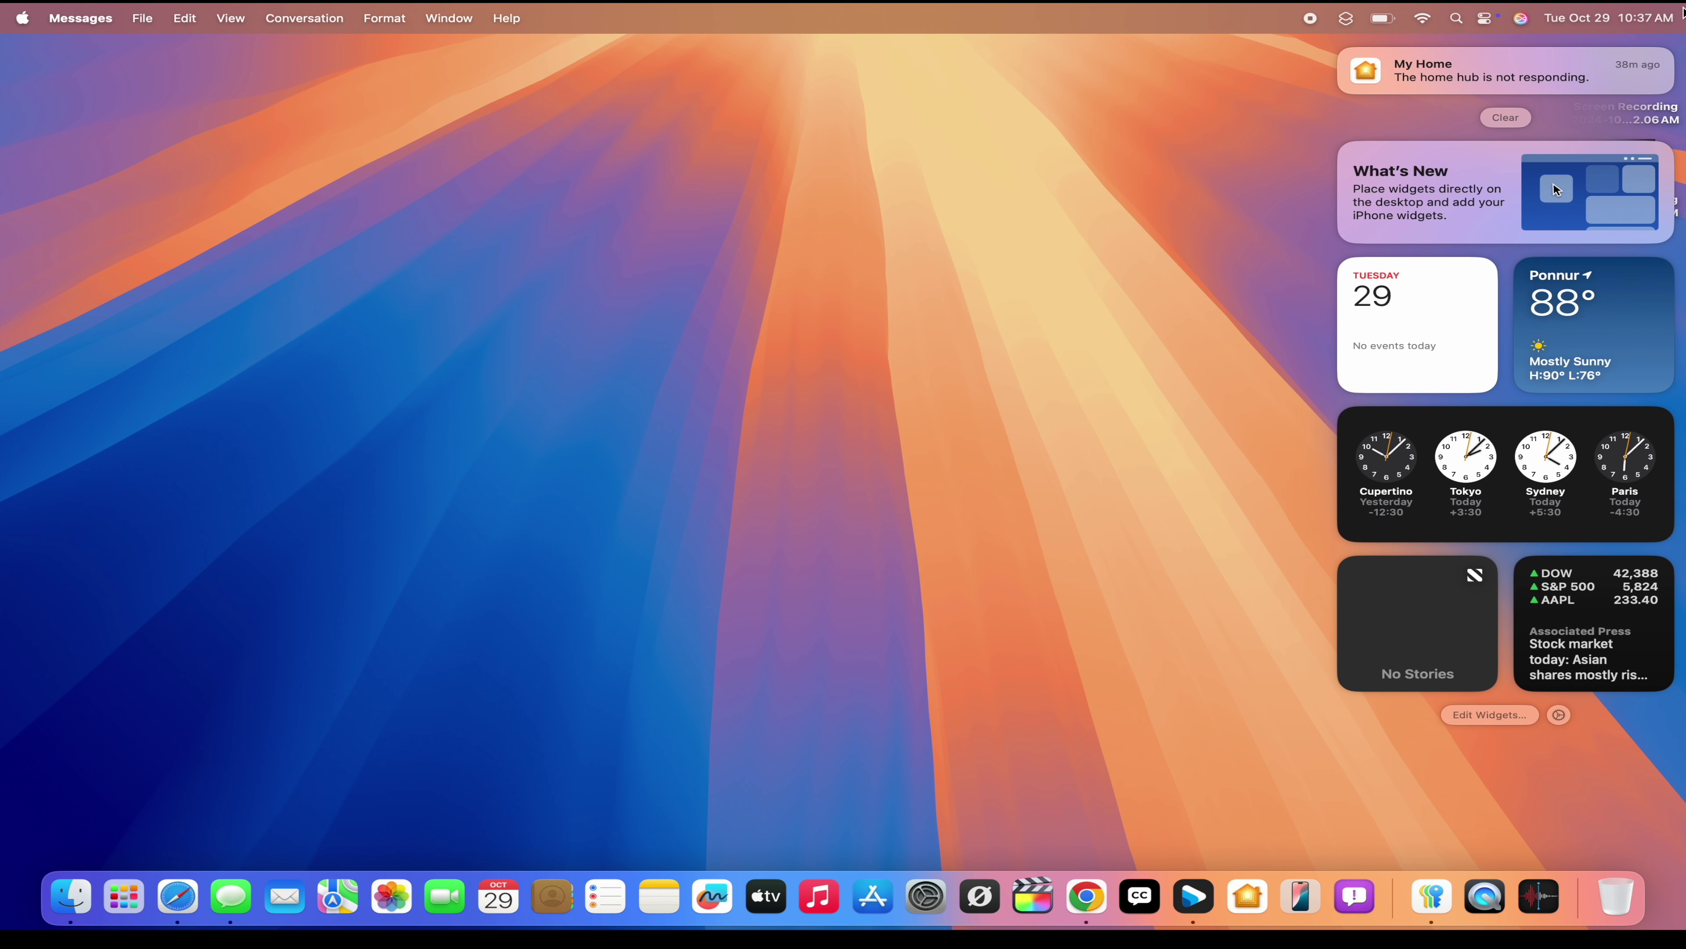
click(1057, 279)
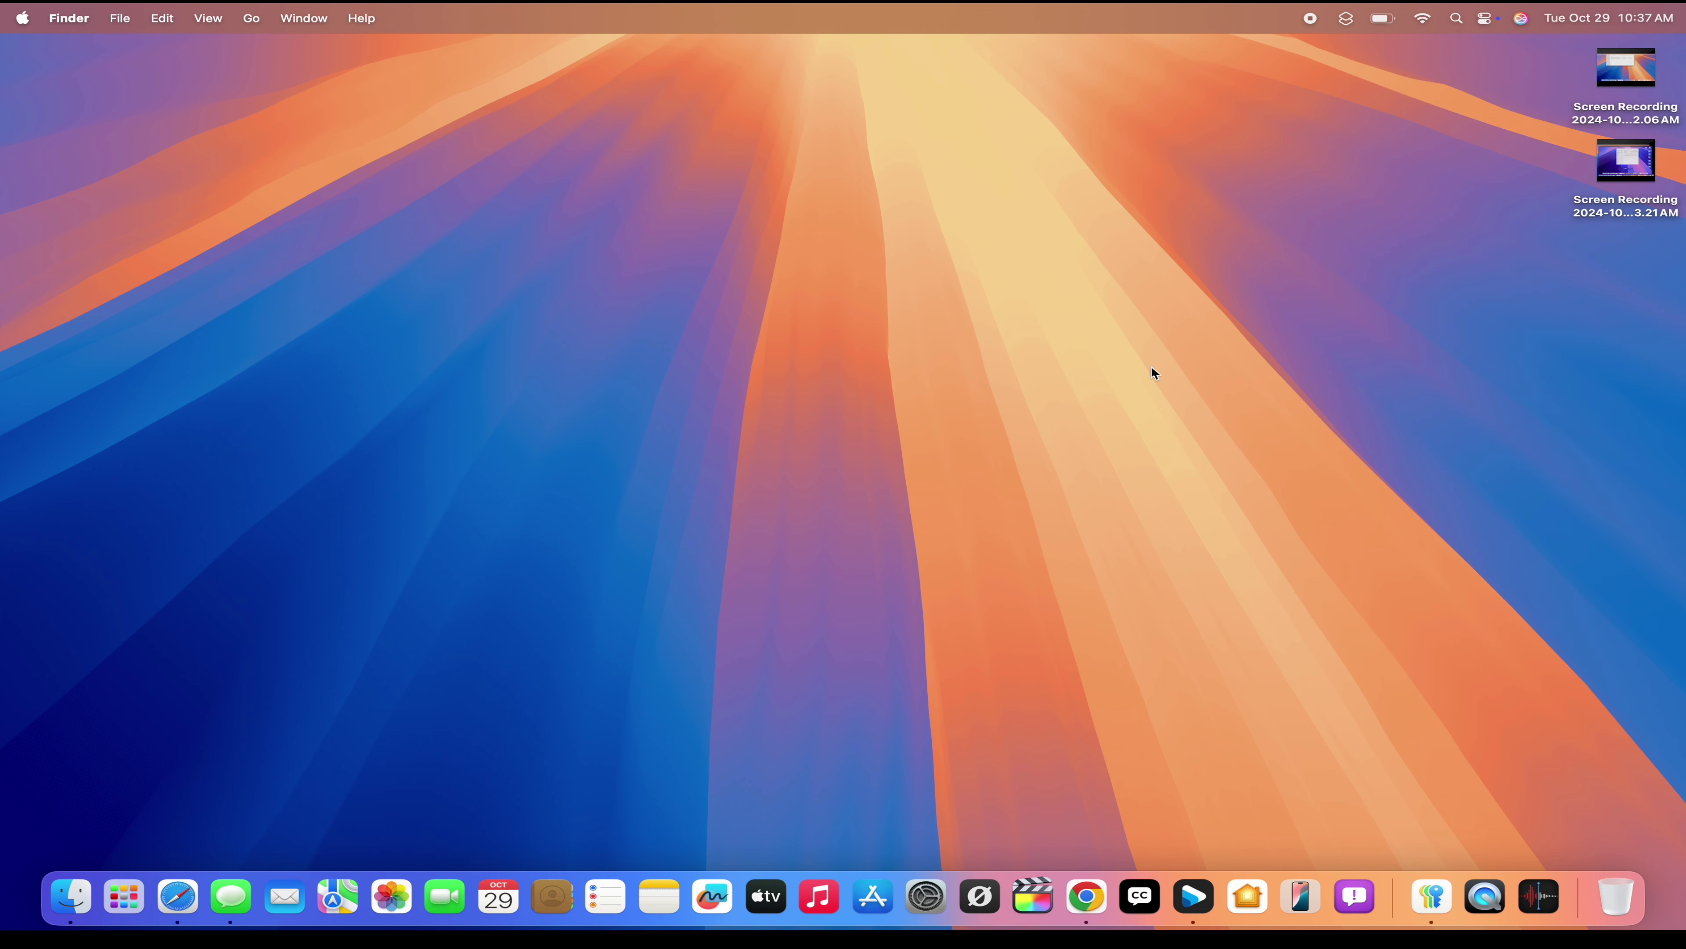
click(927, 887)
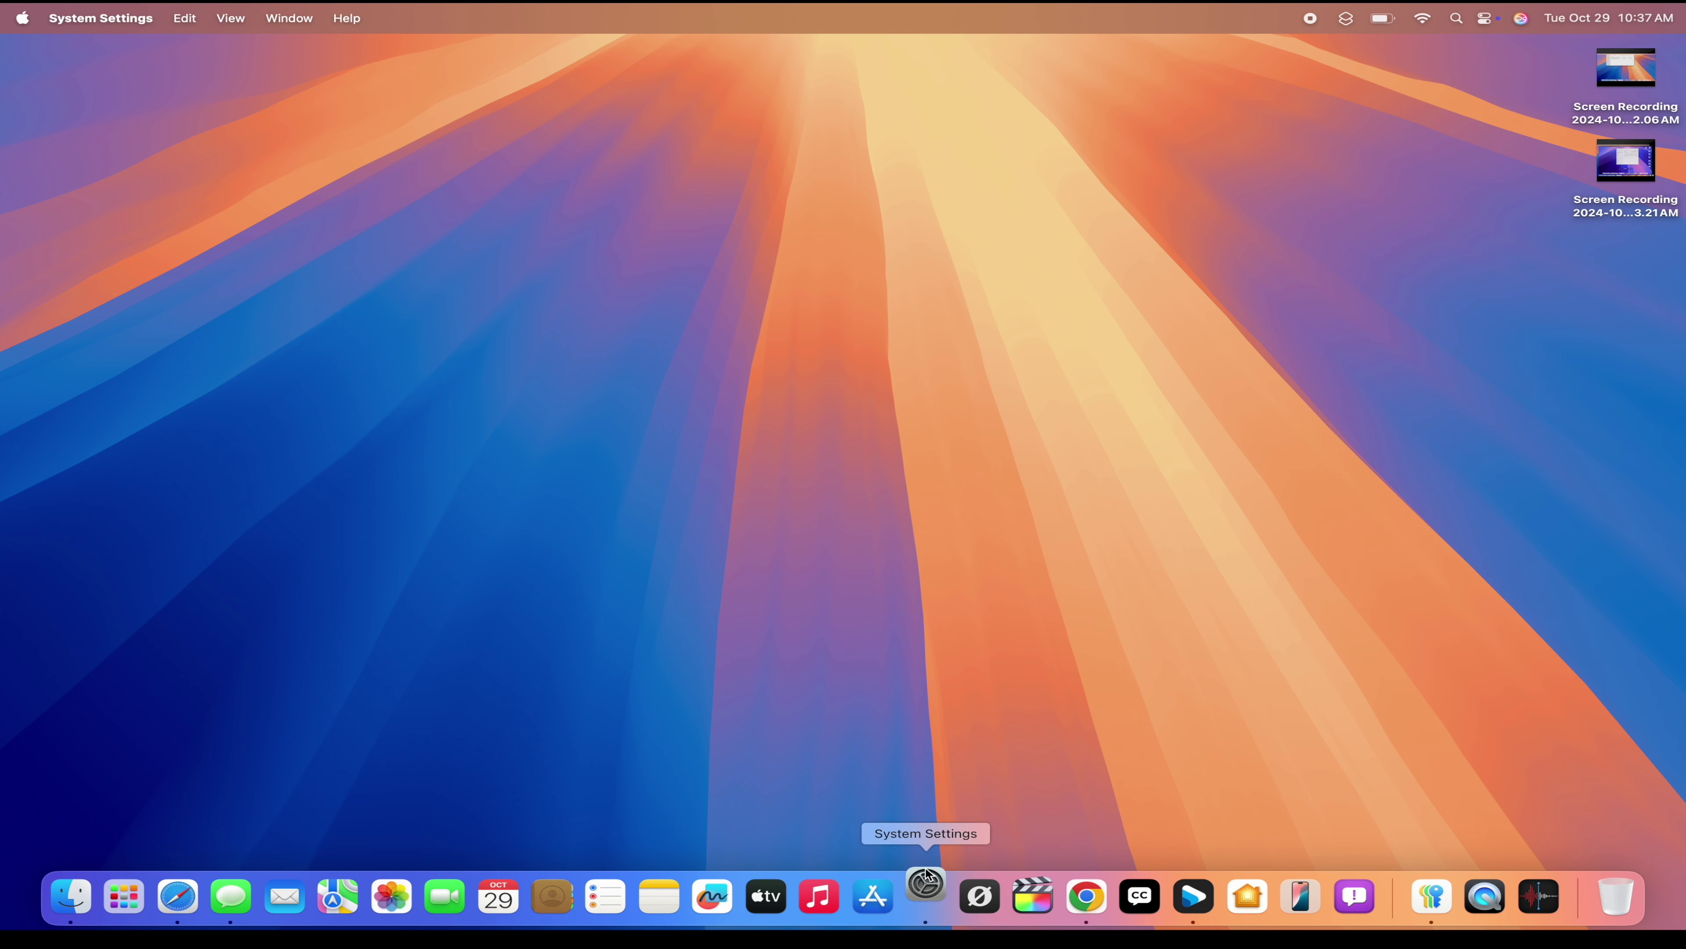
scroll(640, 472, down, 3)
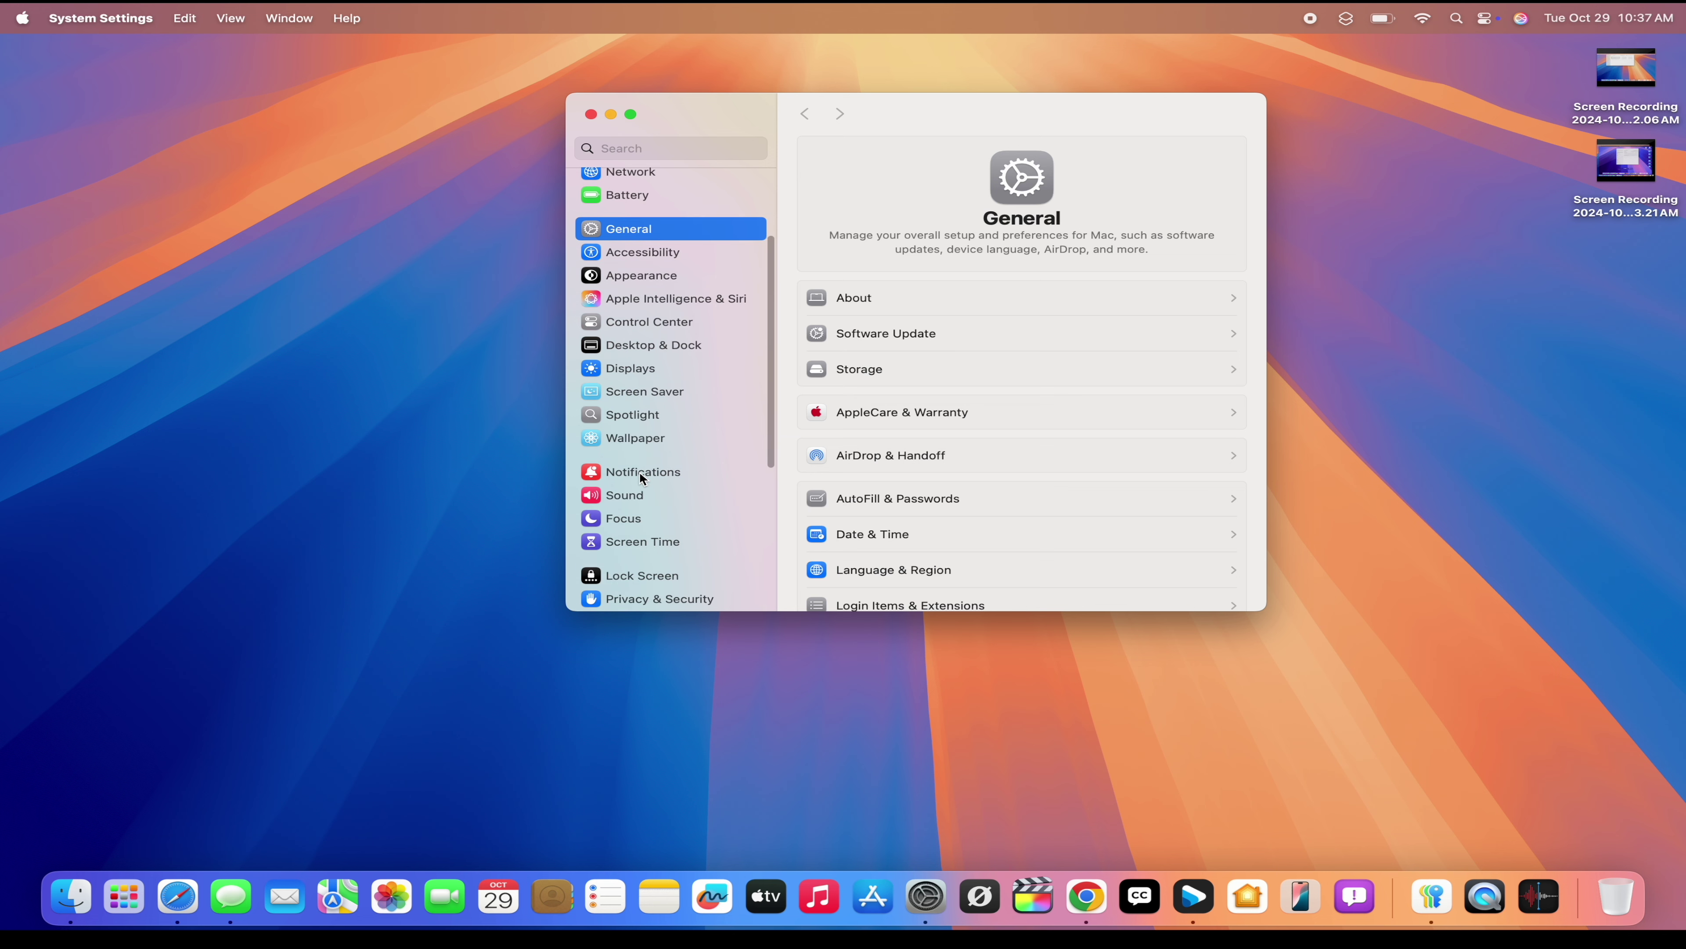
click(641, 474)
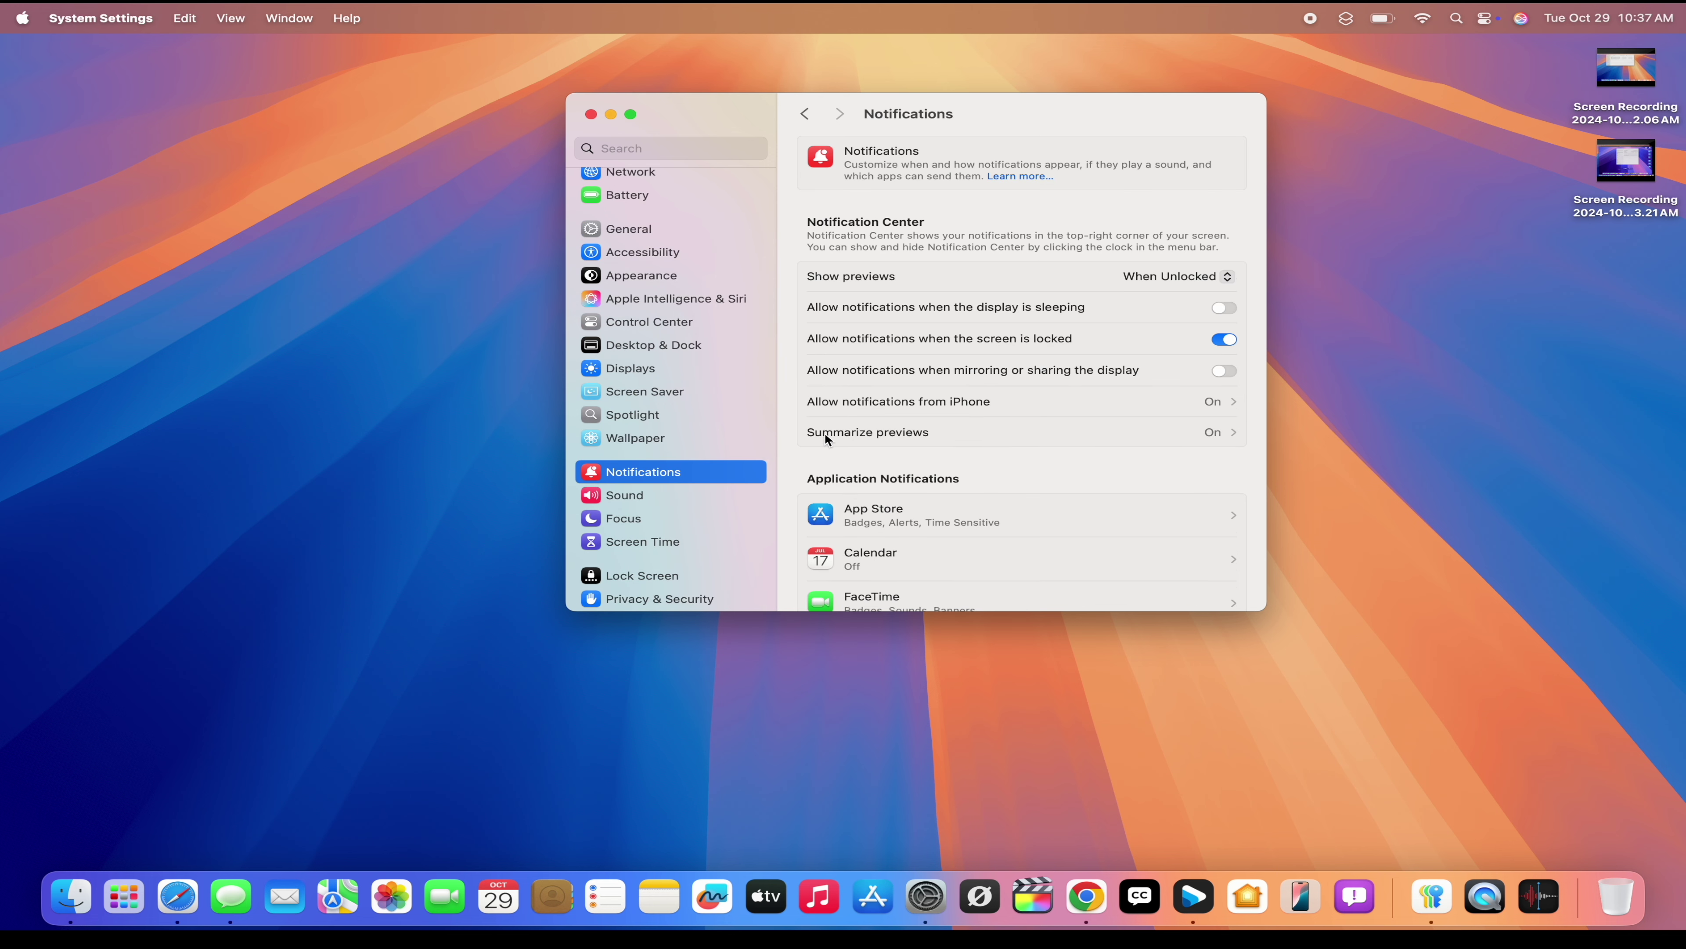
click(1063, 434)
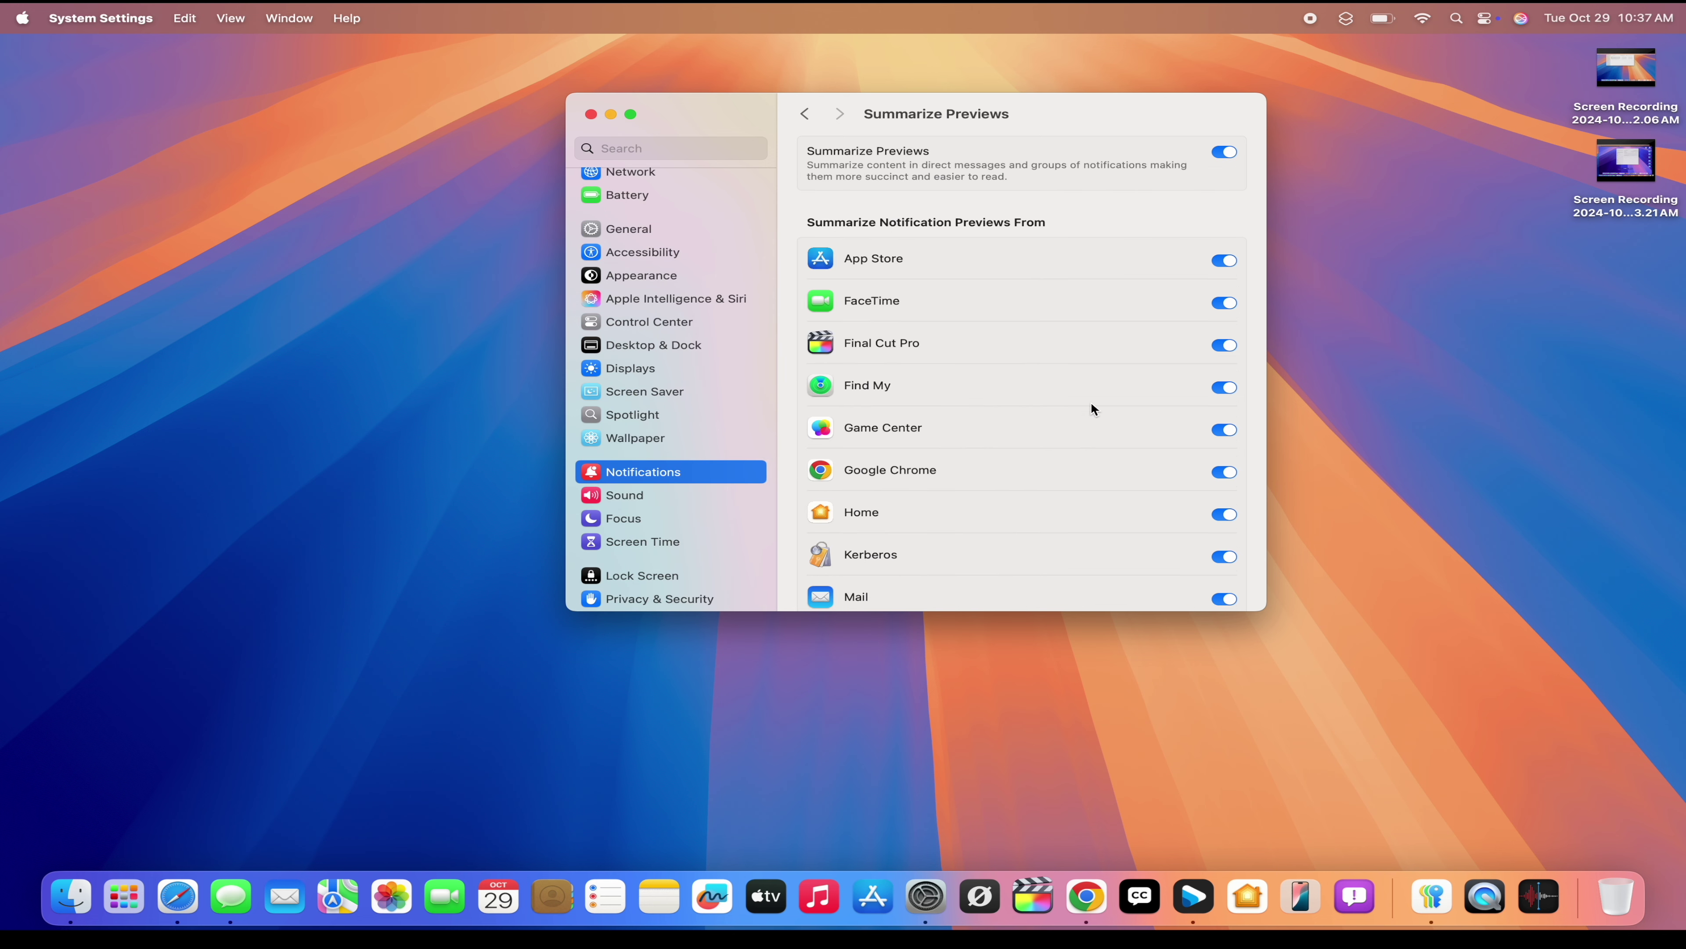
scroll(1137, 458, down, 5)
scroll(1137, 459, up, 3)
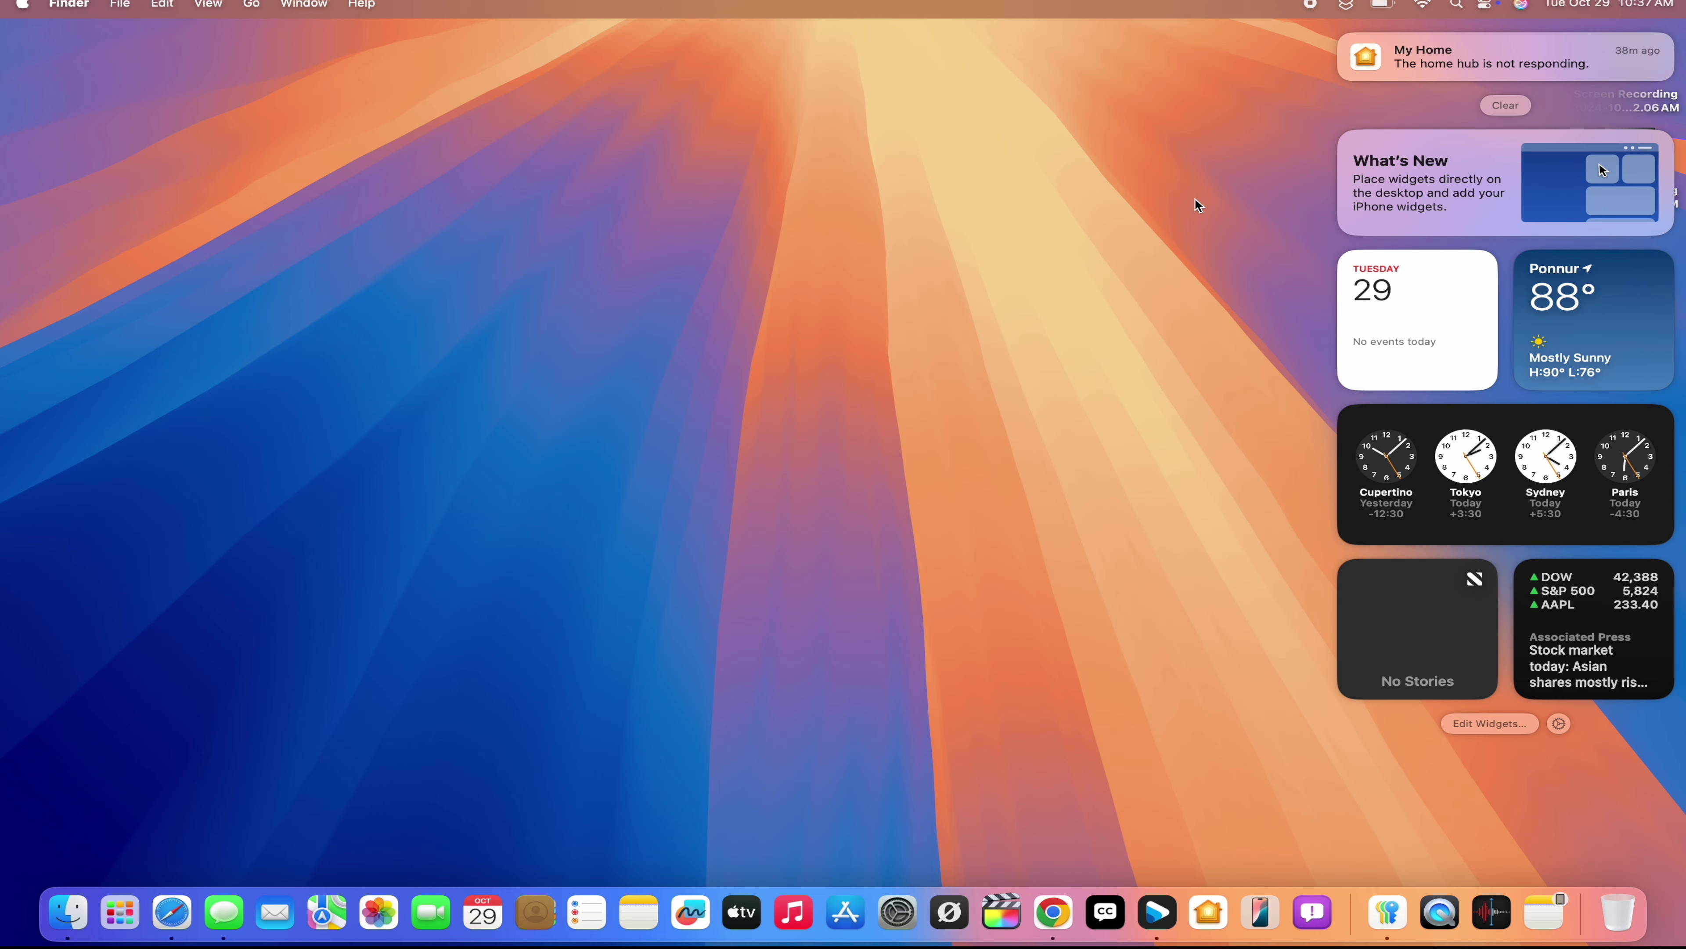
click(1195, 201)
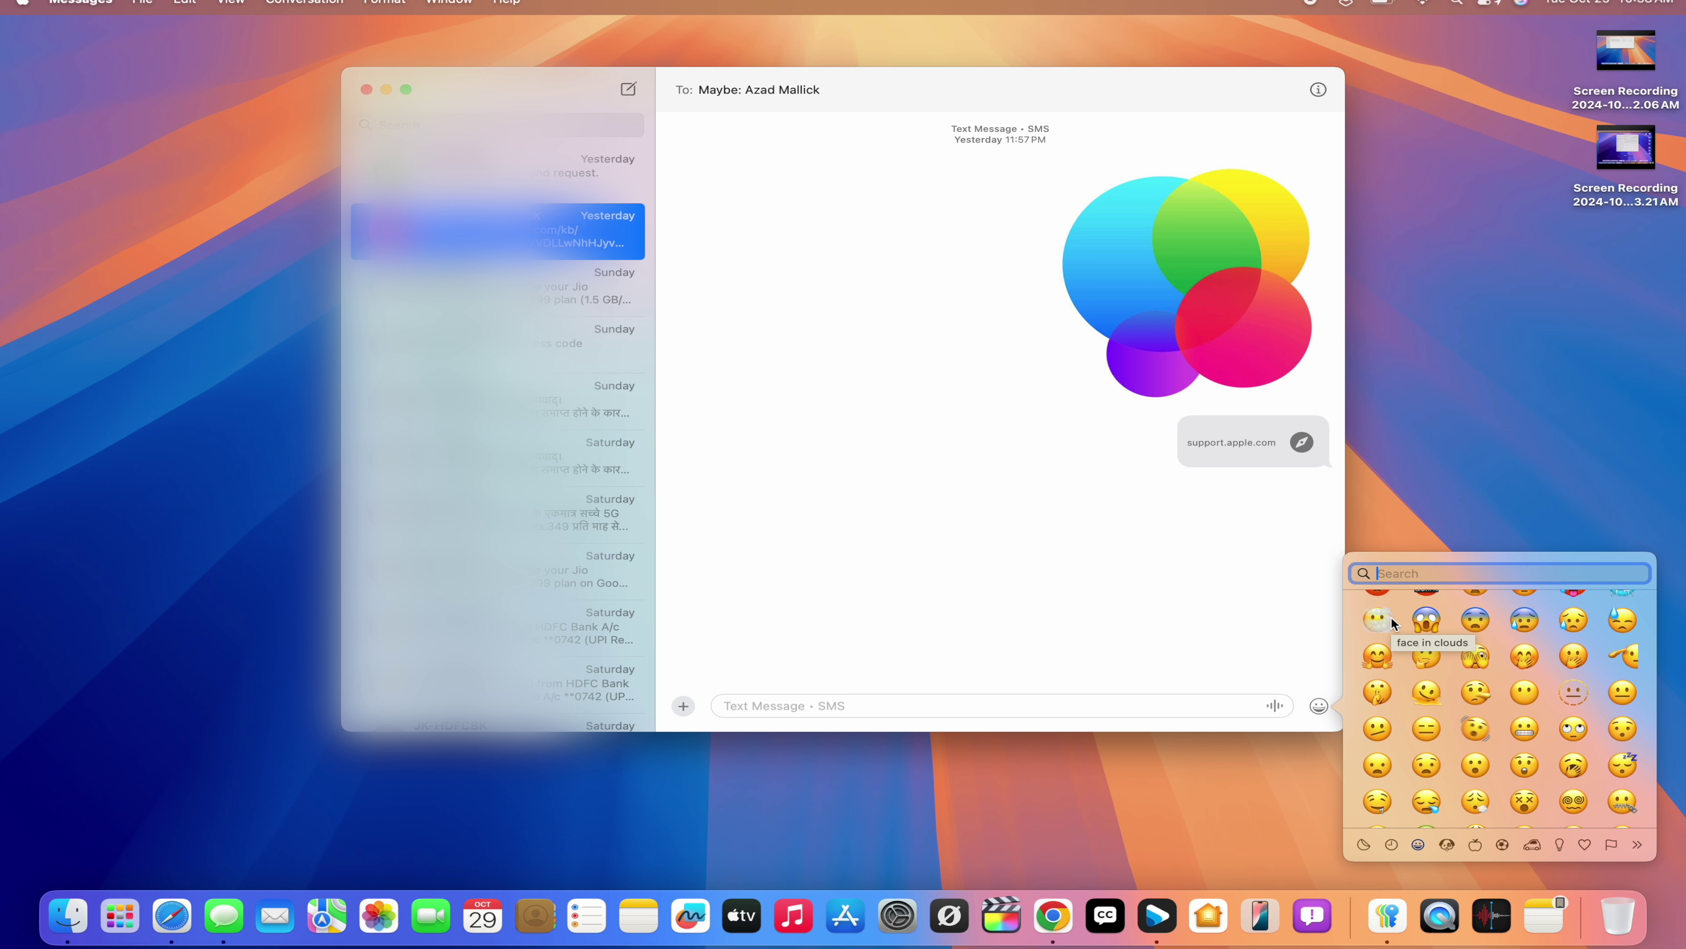
- Browse the emoji and sticker picker in the Messages conversation and minimize the Messages window
scroll(1391, 615, down, 10)
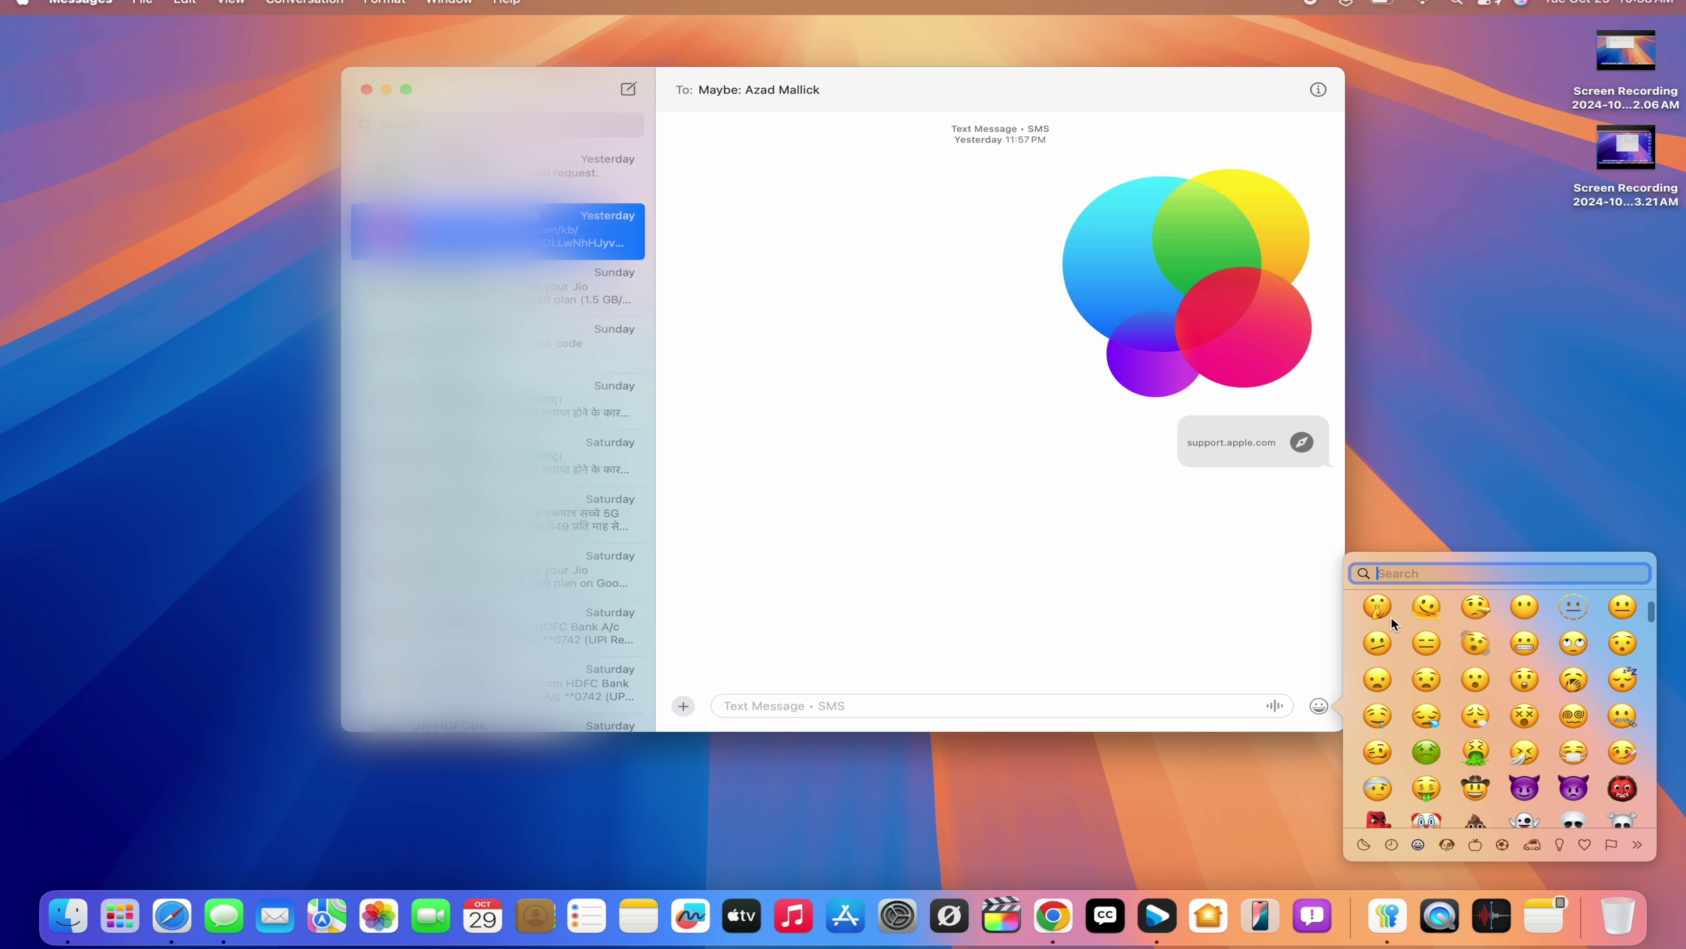
scroll(1392, 615, down, 10)
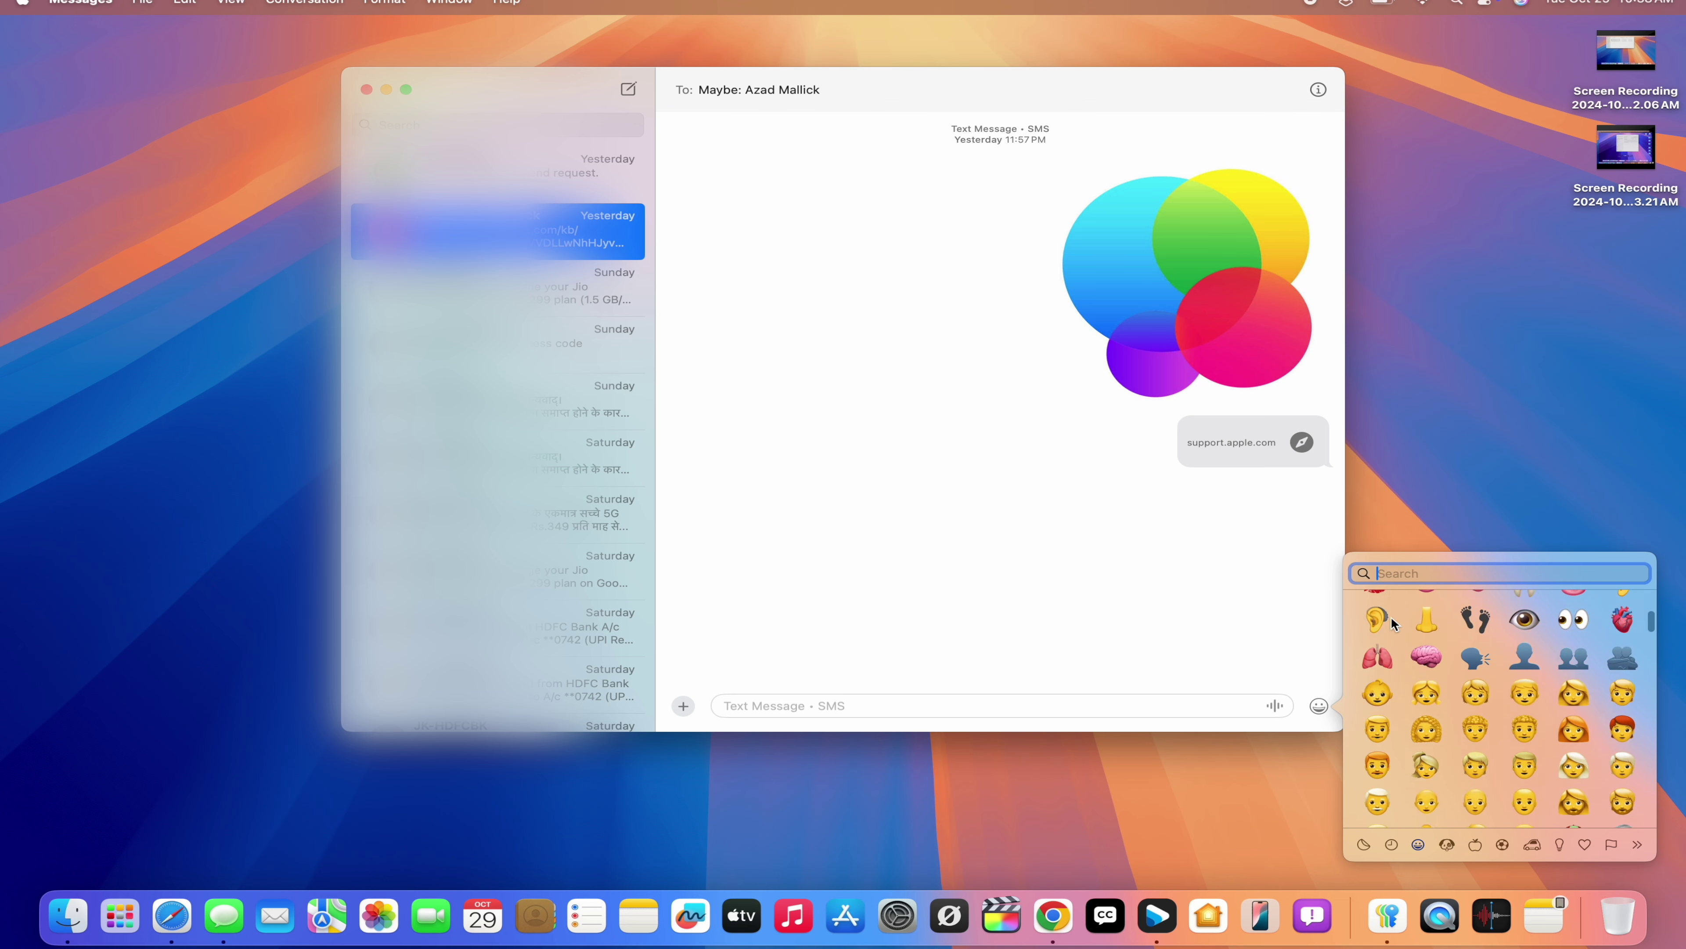
scroll(1391, 616, up, 20)
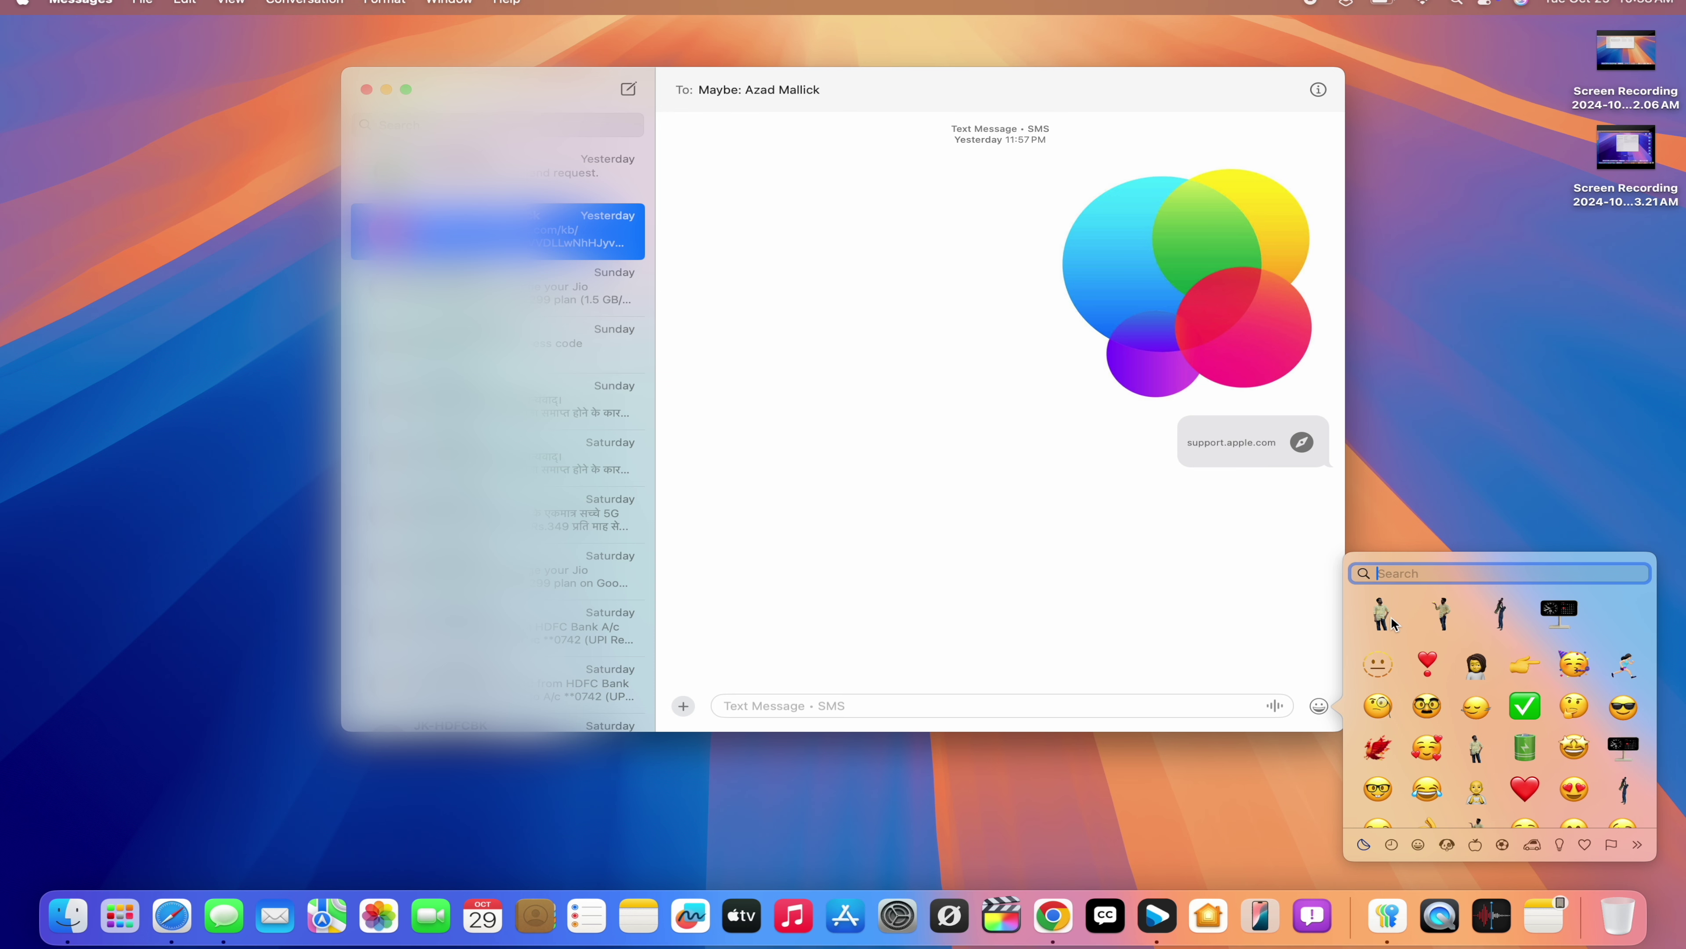
click(386, 89)
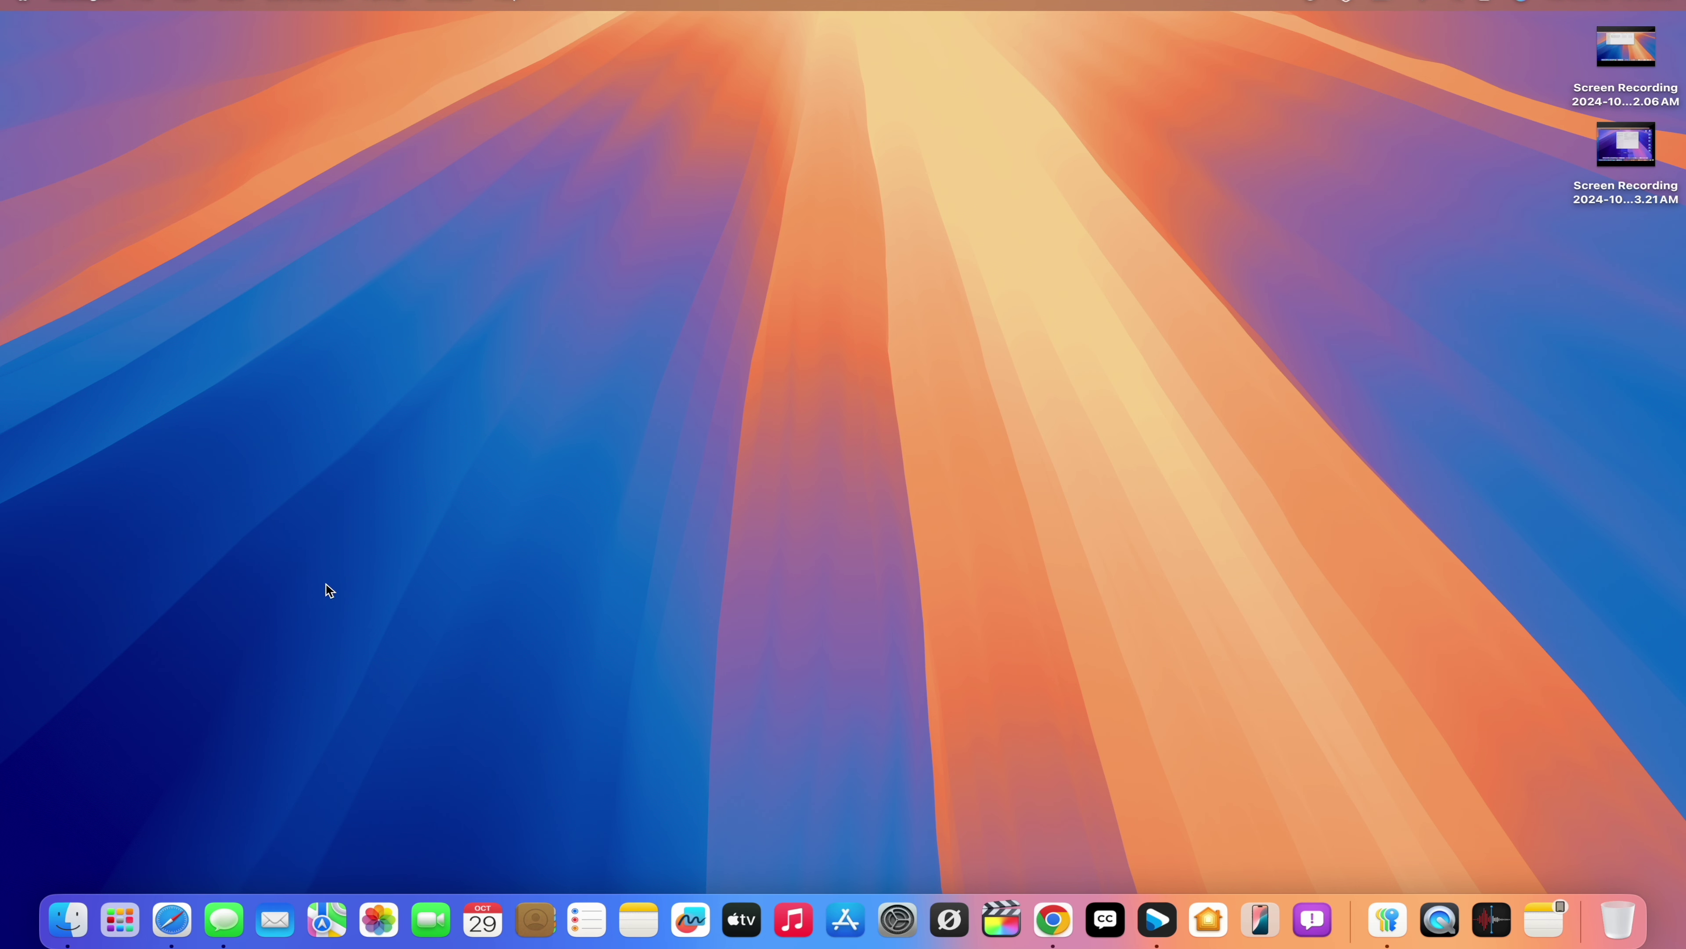
- Look through the app pages in Launchpad and close it
click(119, 918)
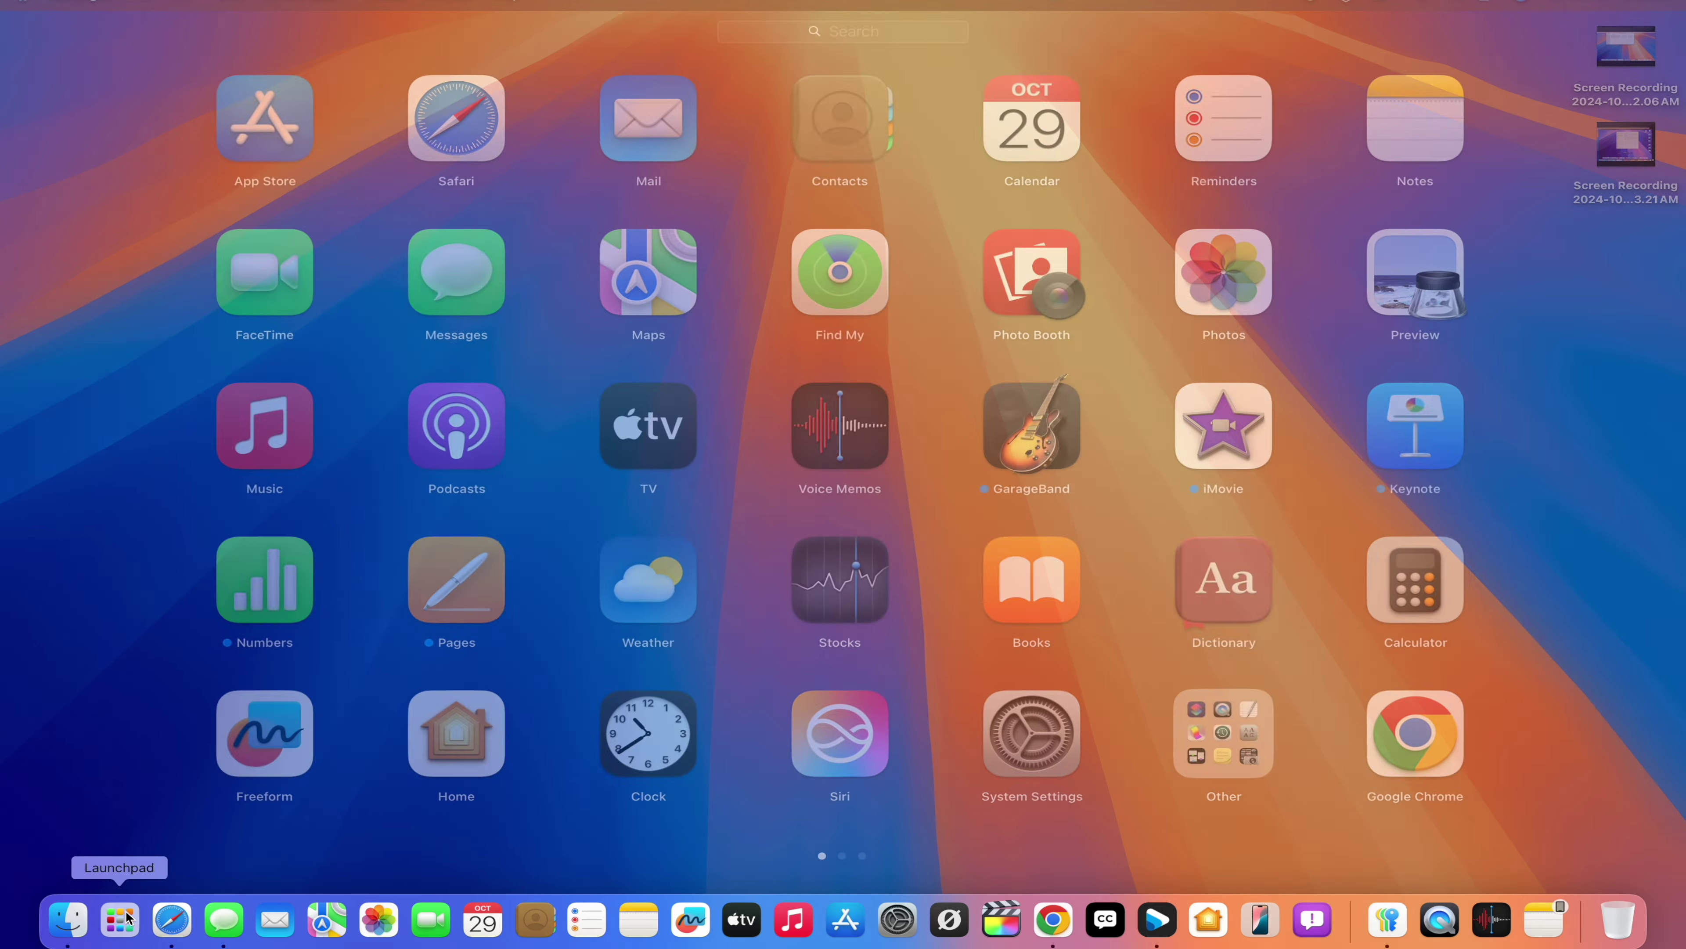
scroll(868, 532, right, 6)
scroll(866, 531, left, 6)
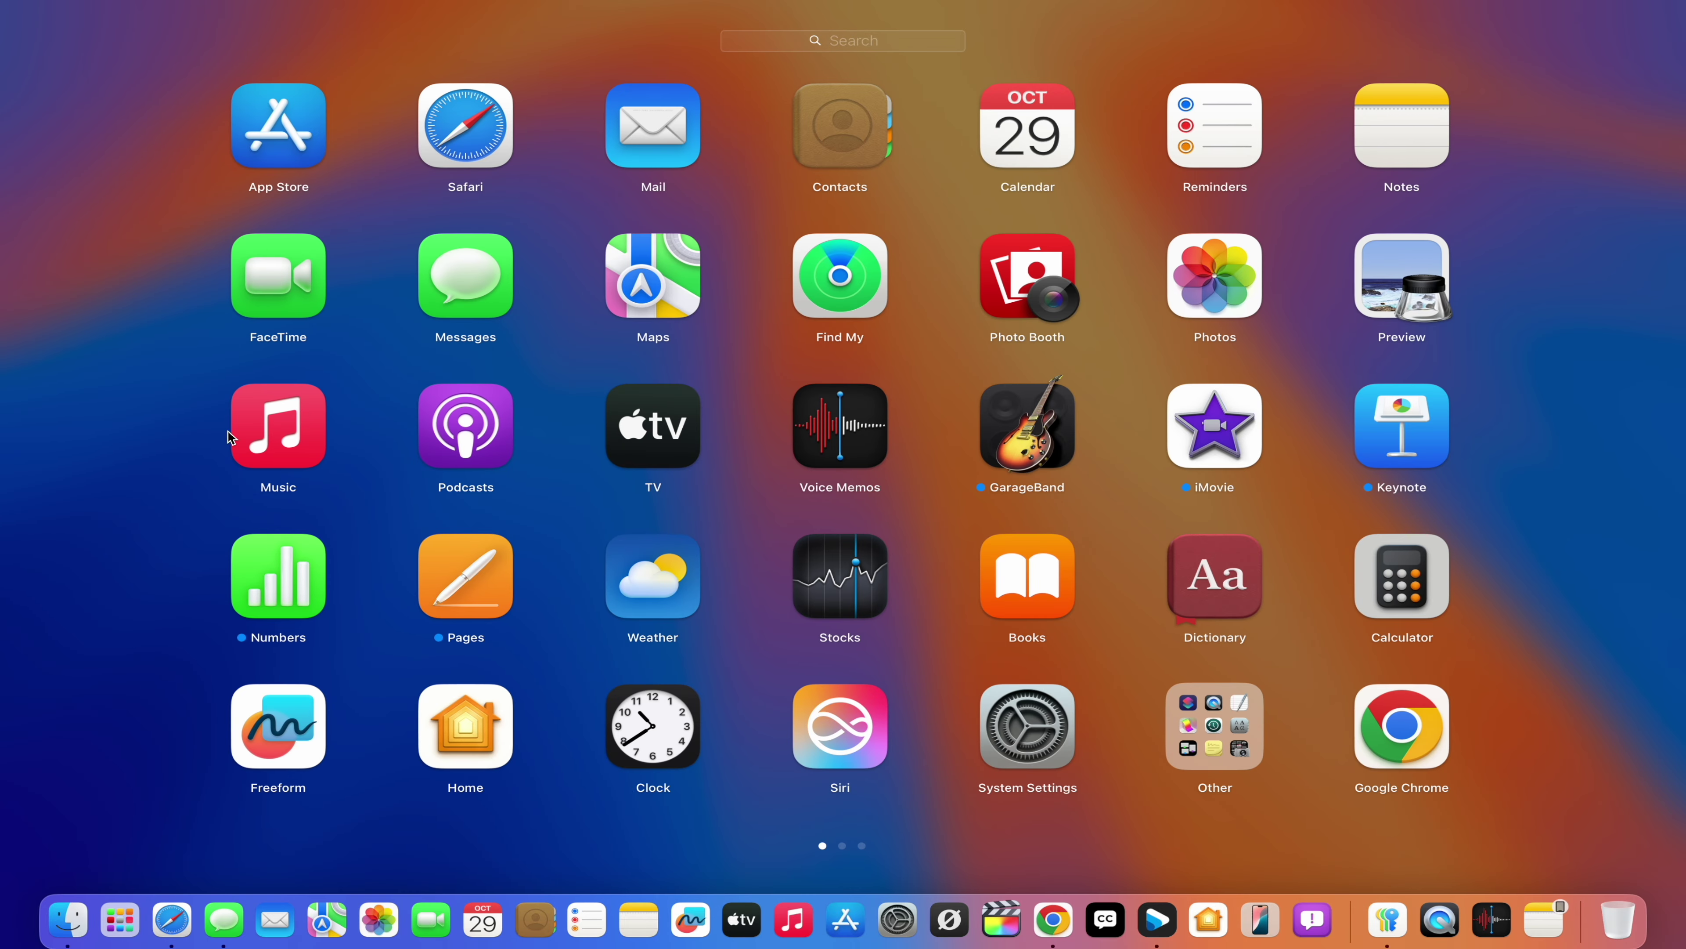
click(121, 423)
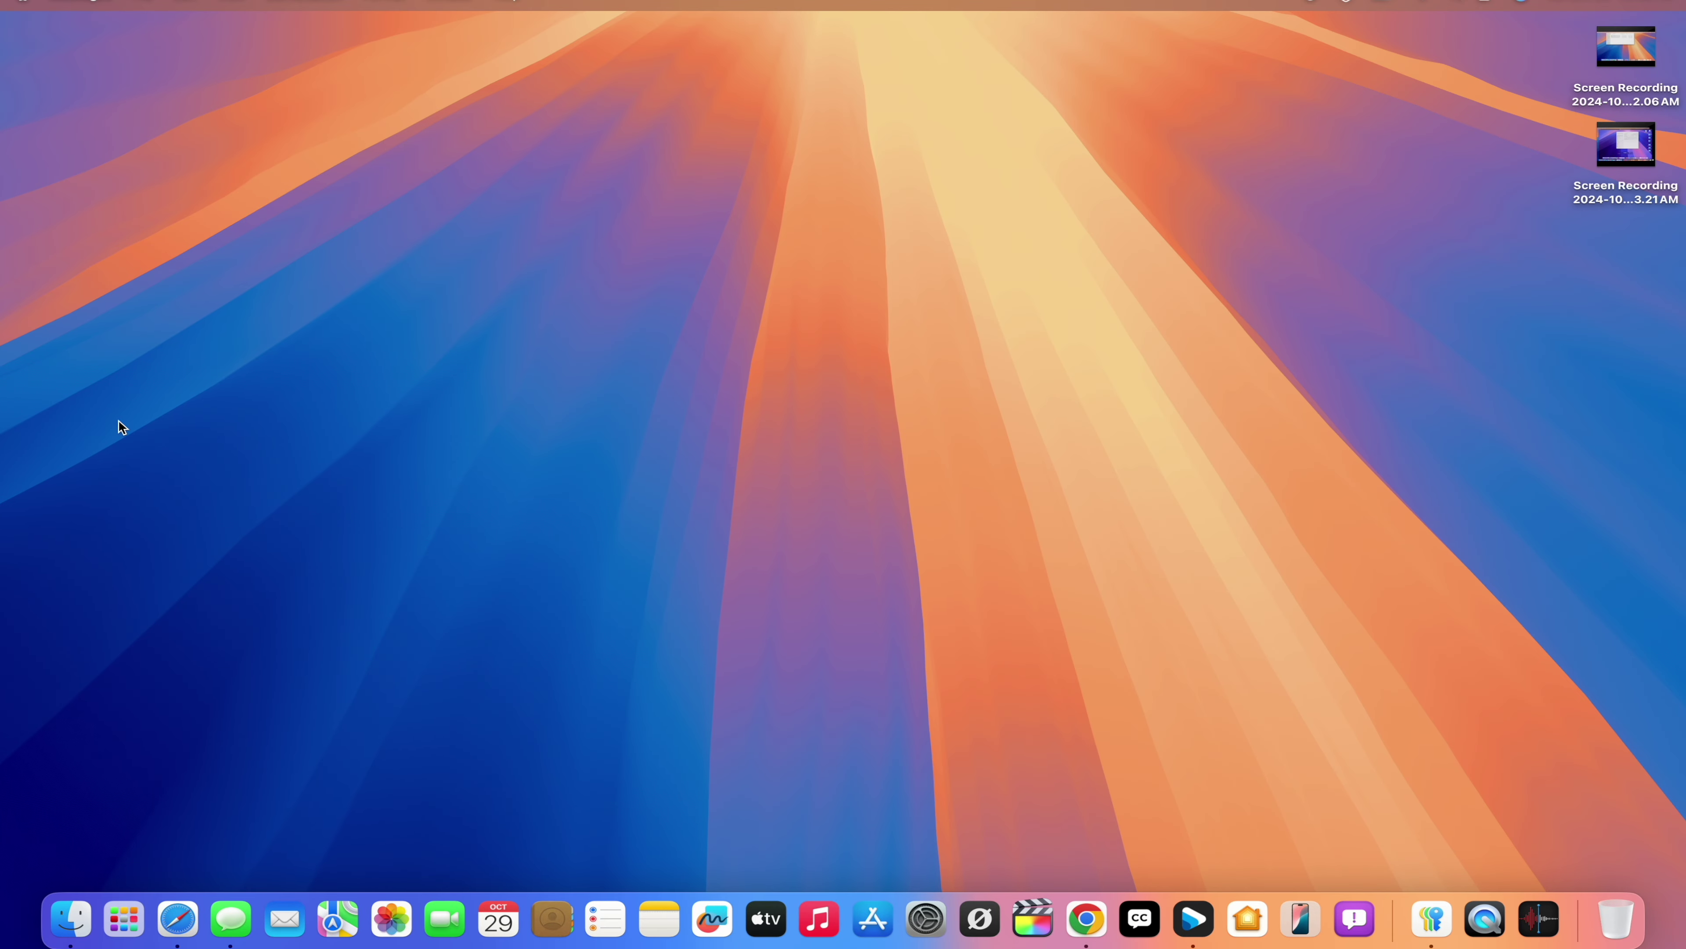